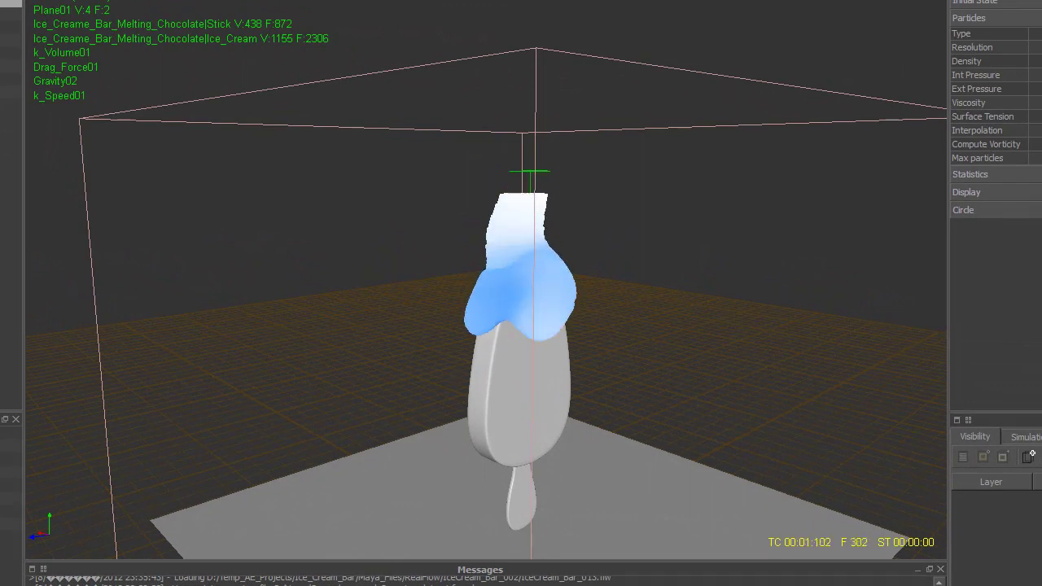
{"action": "scroll", "coordinate": [505, 244], "scroll_direction": "up", "scroll_amount": 3}
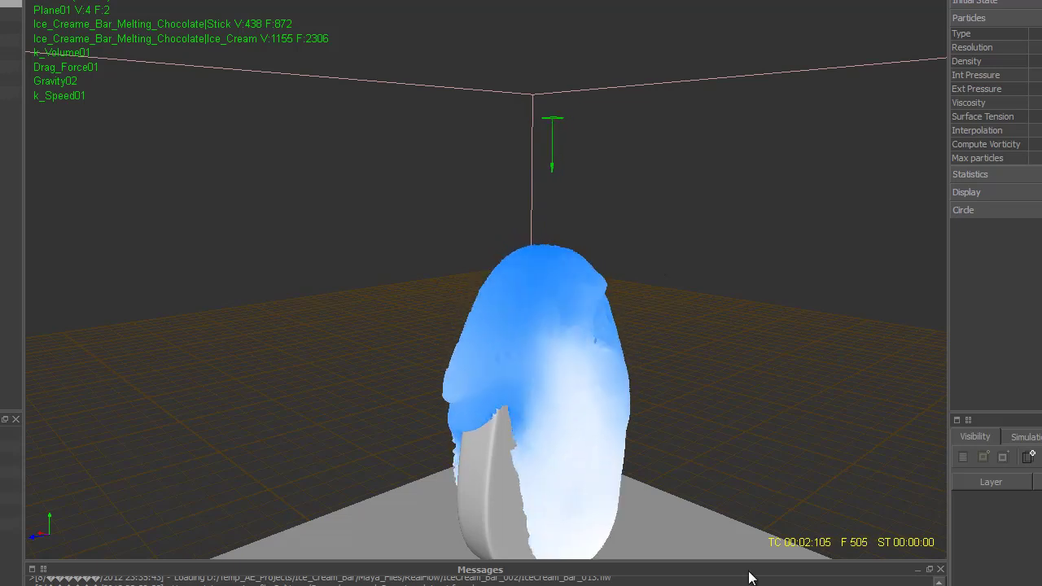
{"action": "scroll", "coordinate": [710, 424], "scroll_direction": "down", "scroll_amount": 3}
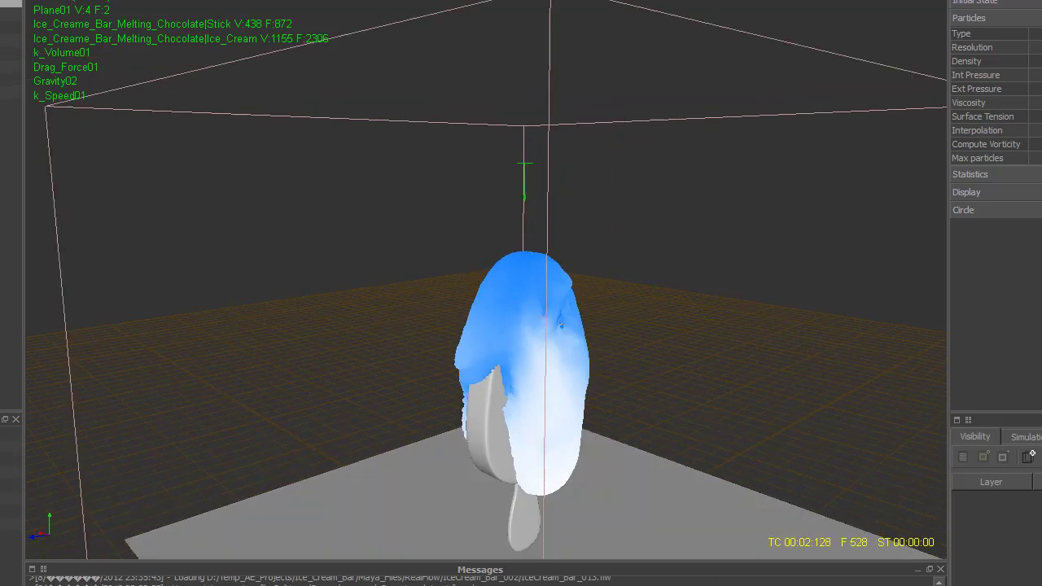
{"action": "left_click_drag", "start_coordinate": [564, 466], "coordinate": [98, 439], "text": "alt"}
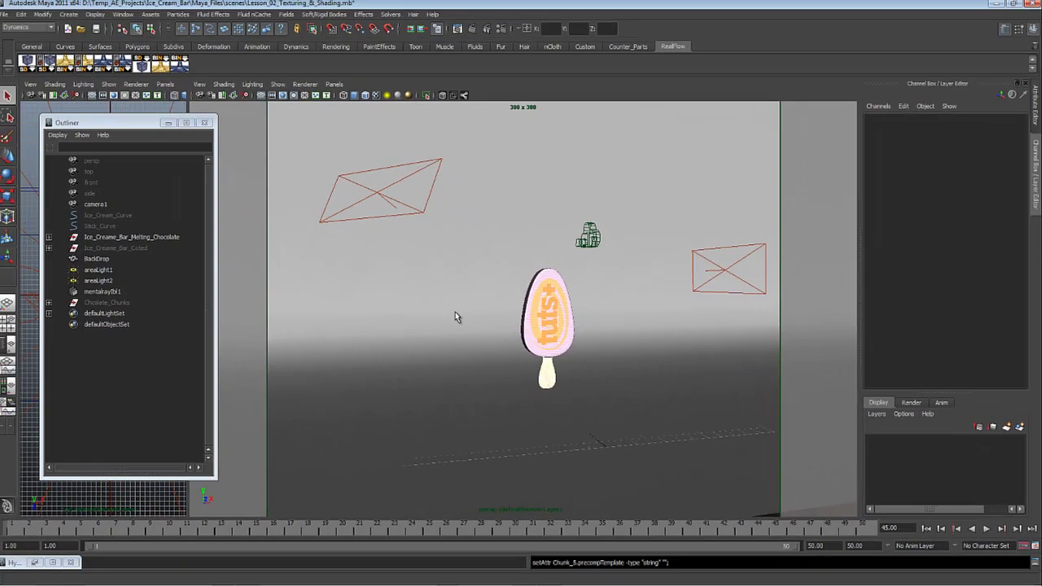
Switch to Maya and freeze the transformations of the Ice_Creame_Bar_Melting_Chocolate group.
{"action": "left_click", "coordinate": [570, 354]}
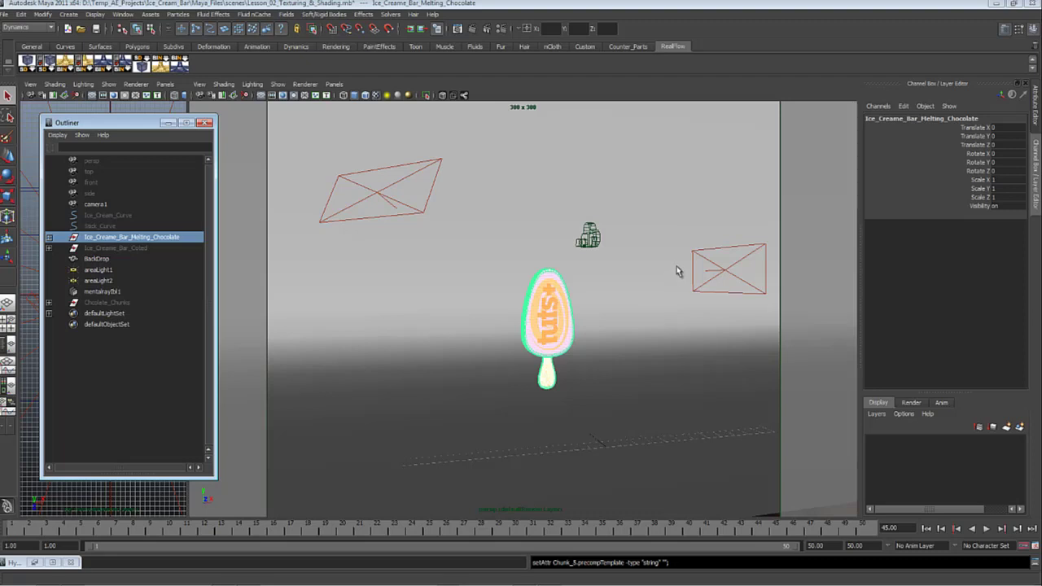
{"action": "left_click", "coordinate": [21, 14]}
{"action": "mouse_move", "coordinate": [95, 137]}
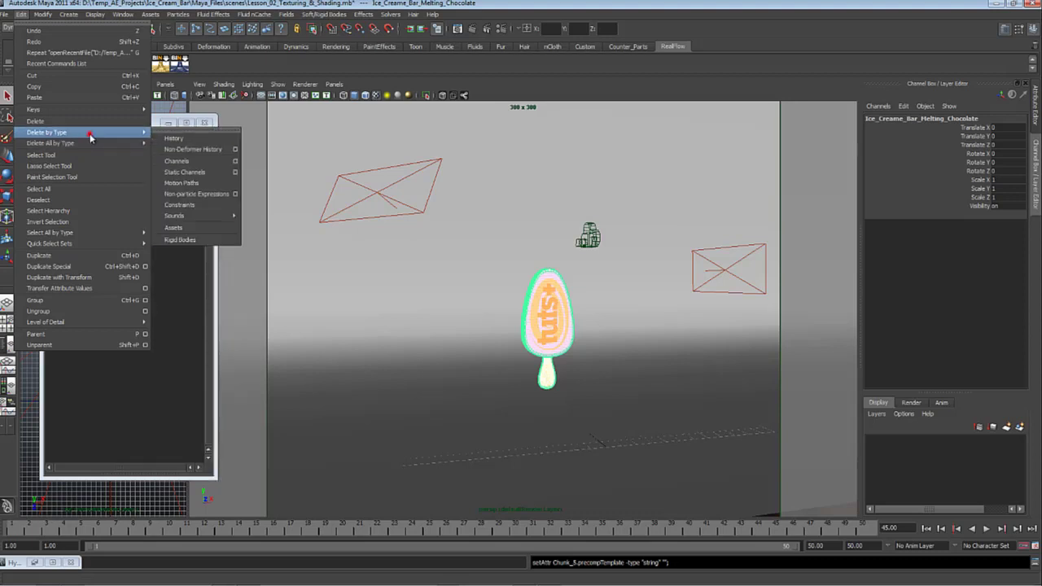
{"action": "left_click", "coordinate": [43, 14]}
{"action": "left_click", "coordinate": [43, 14]}
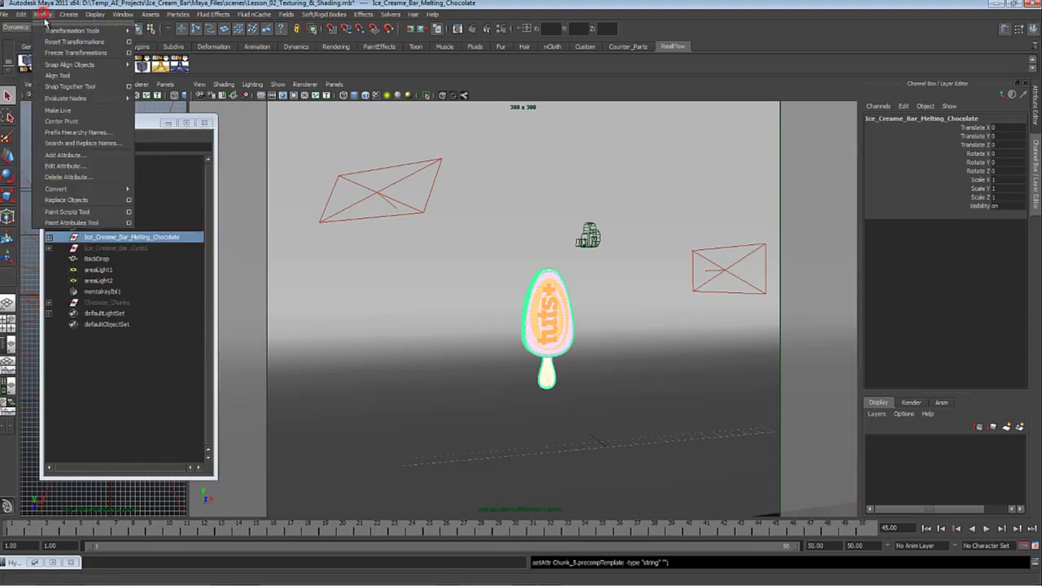
{"action": "left_click", "coordinate": [81, 53]}
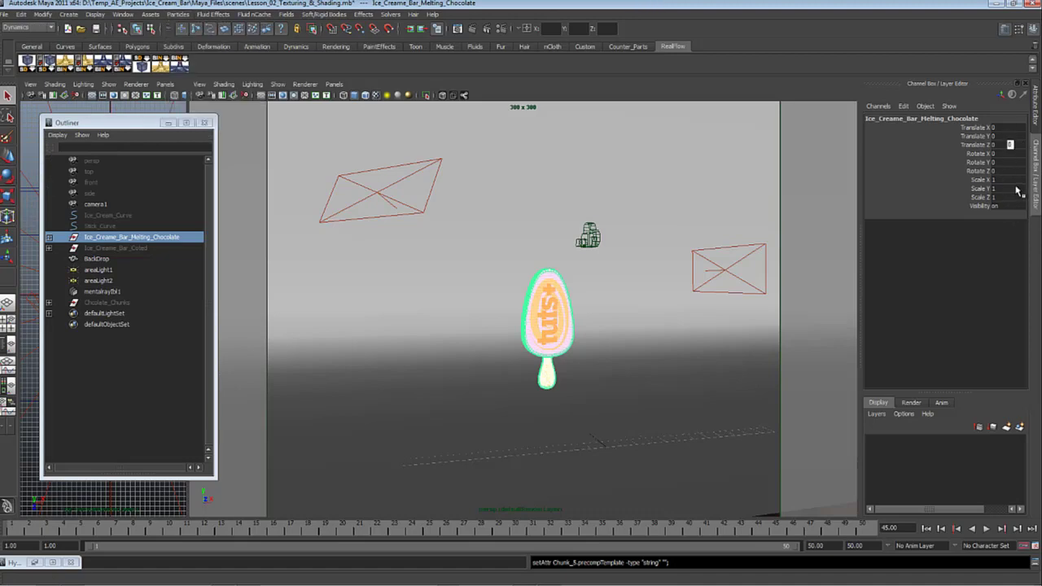
{"action": "left_click", "coordinate": [113, 248]}
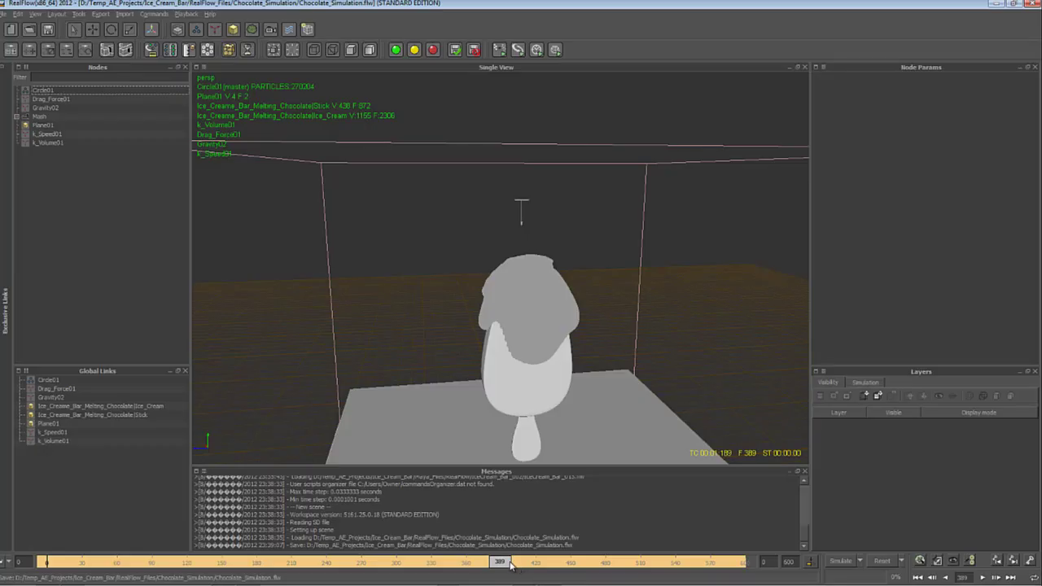
Switch to RealFlow and set the Circle01 emitter's simulation mode to Cache.
{"action": "left_click_drag", "start_coordinate": [533, 567], "coordinate": [320, 565]}
{"action": "left_click", "coordinate": [519, 290]}
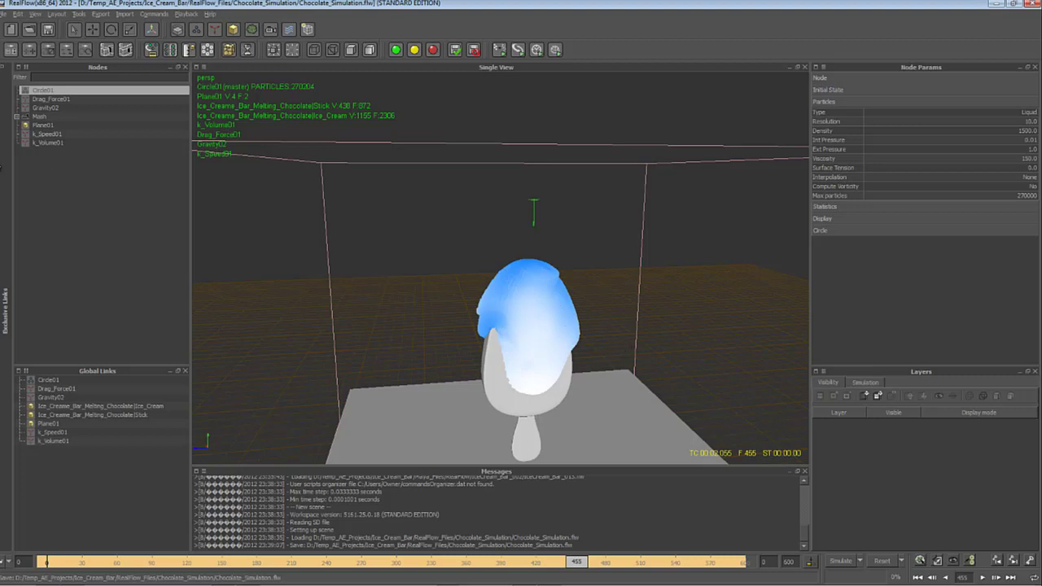
{"action": "double_click", "coordinate": [43, 91]}
{"action": "left_click", "coordinate": [843, 79]}
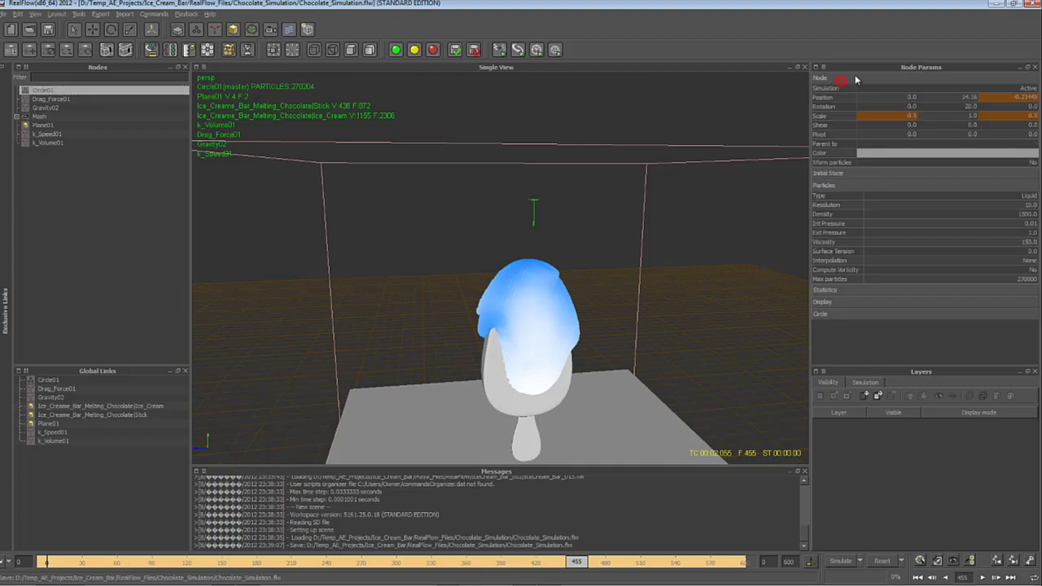
{"action": "left_click", "coordinate": [1029, 88]}
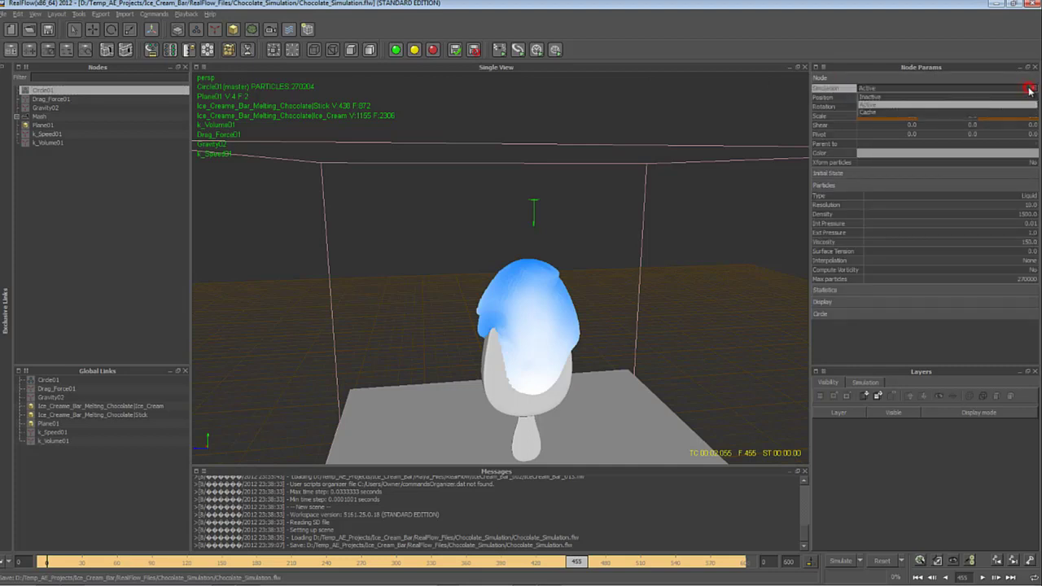
{"action": "left_click", "coordinate": [1028, 88]}
{"action": "left_click", "coordinate": [1015, 114]}
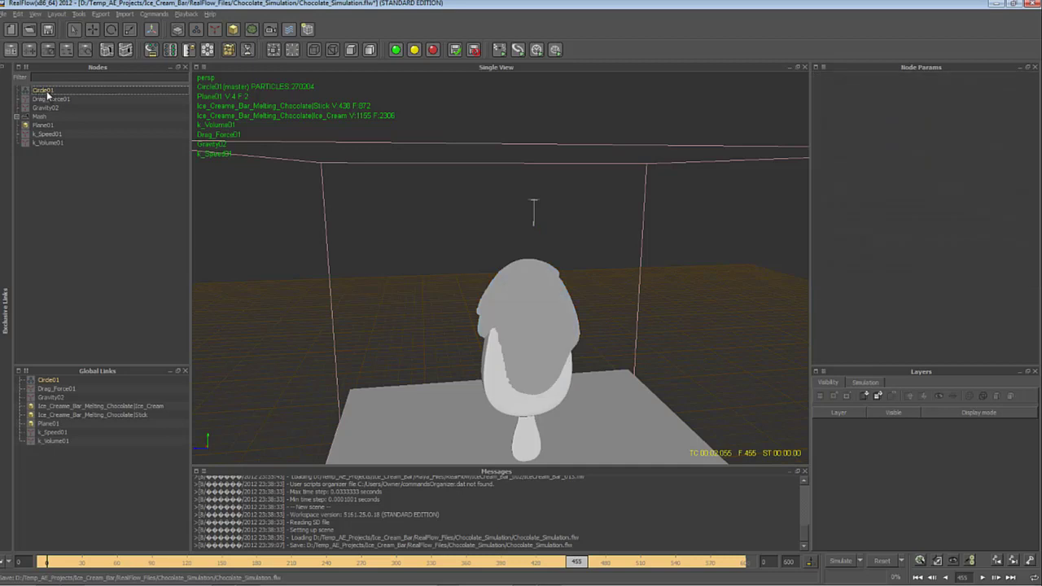
{"action": "left_click", "coordinate": [59, 91]}
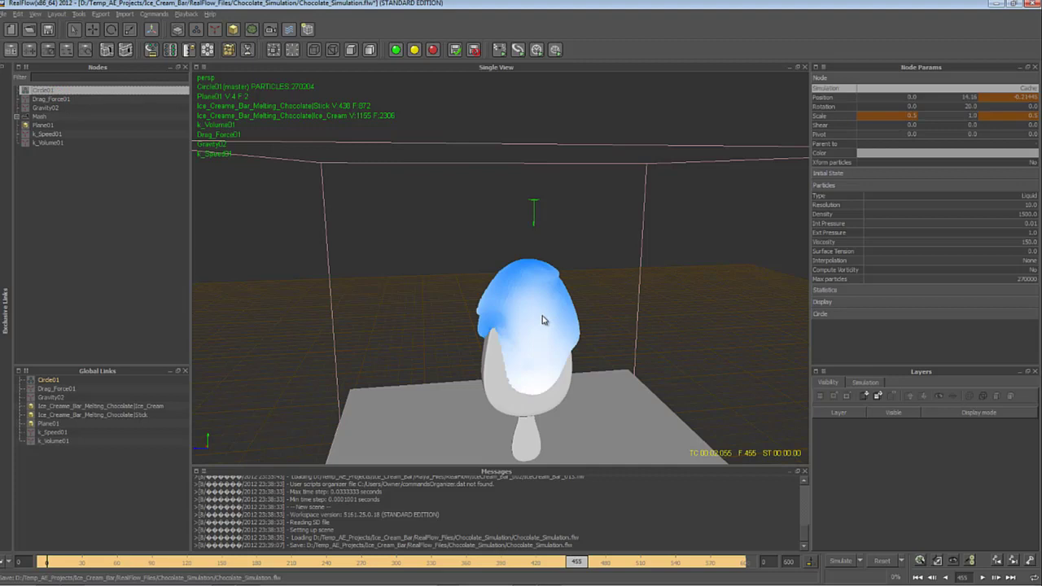
{"action": "left_click", "coordinate": [118, 197]}
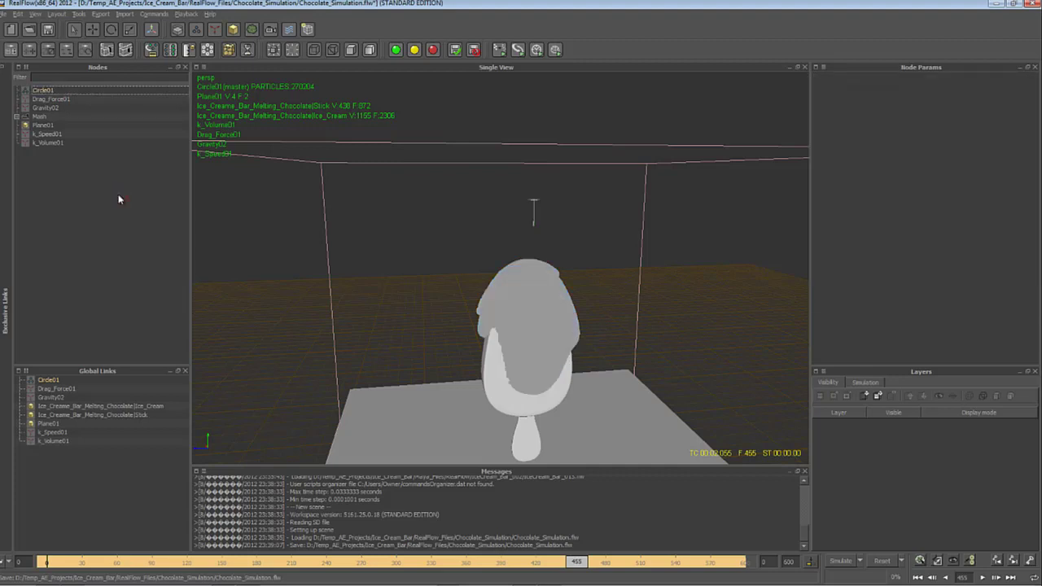
Add a Binary Loader emitter and load Circle01_00000.bin from the particles folder as its BIN sequence.
{"action": "left_click", "coordinate": [198, 30]}
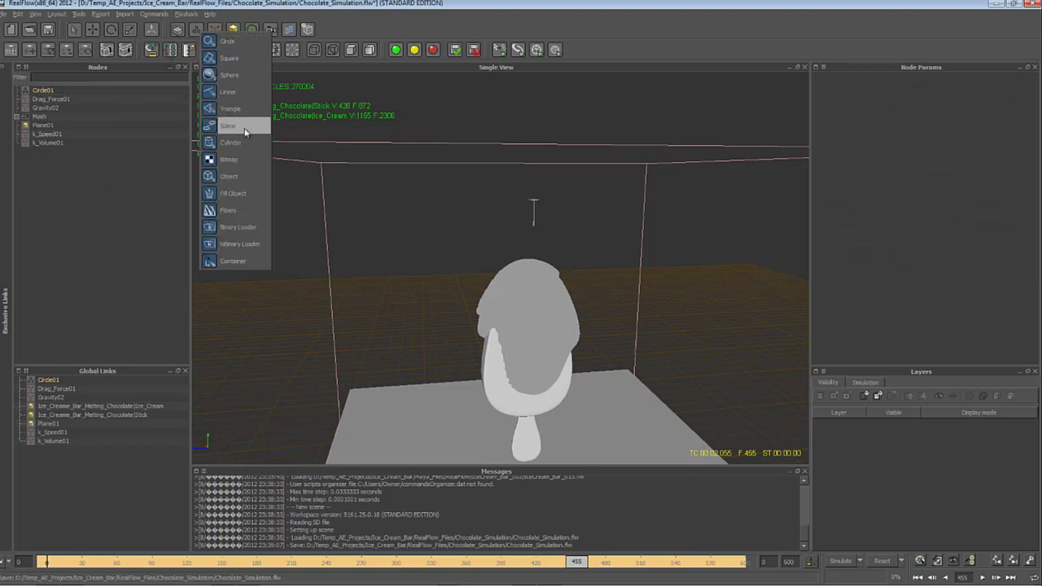
{"action": "left_click", "coordinate": [262, 232]}
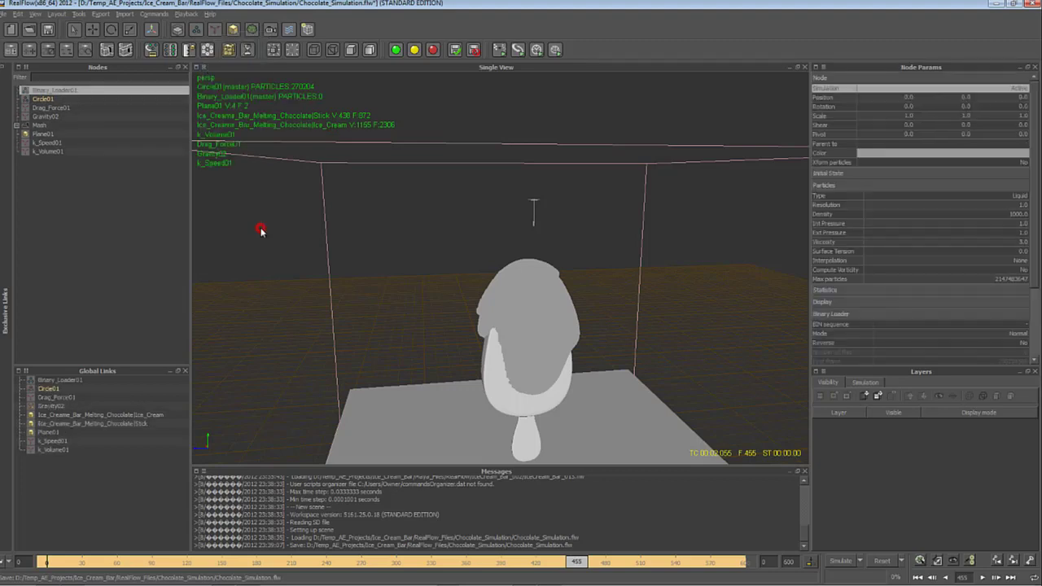
{"action": "left_click", "coordinate": [70, 95]}
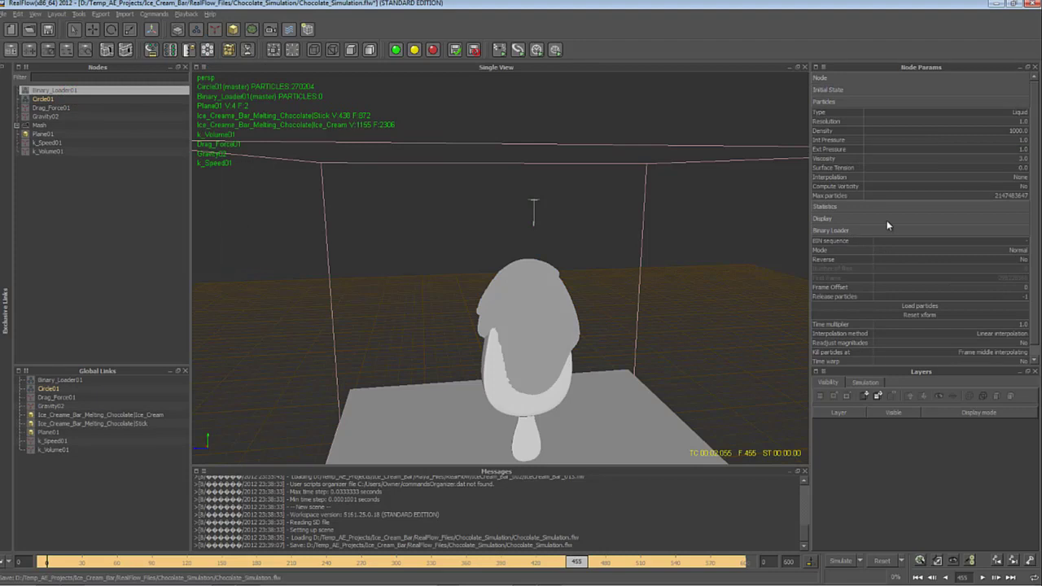
{"action": "left_click", "coordinate": [1025, 244]}
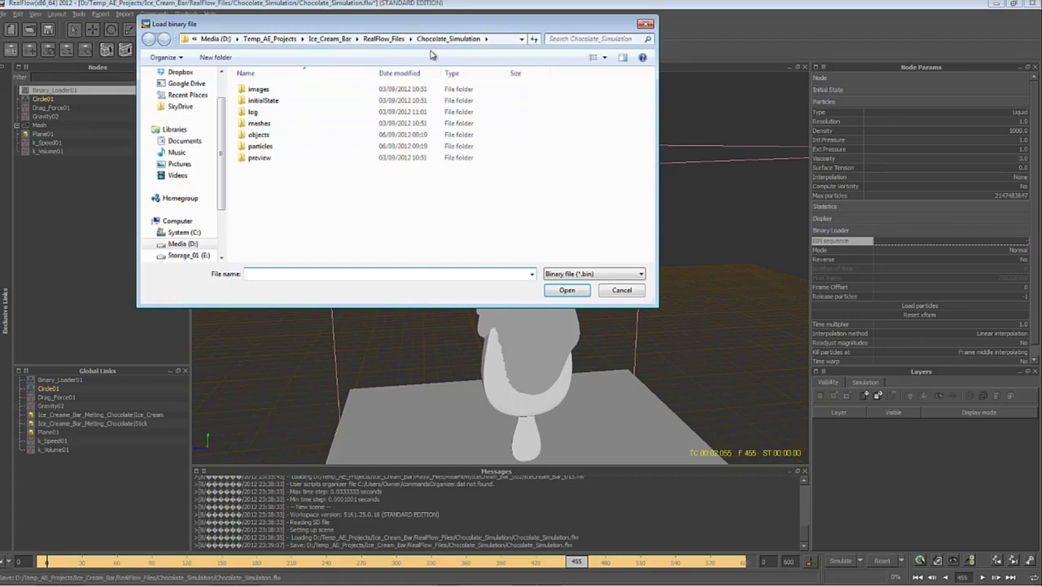
{"action": "double_click", "coordinate": [270, 149]}
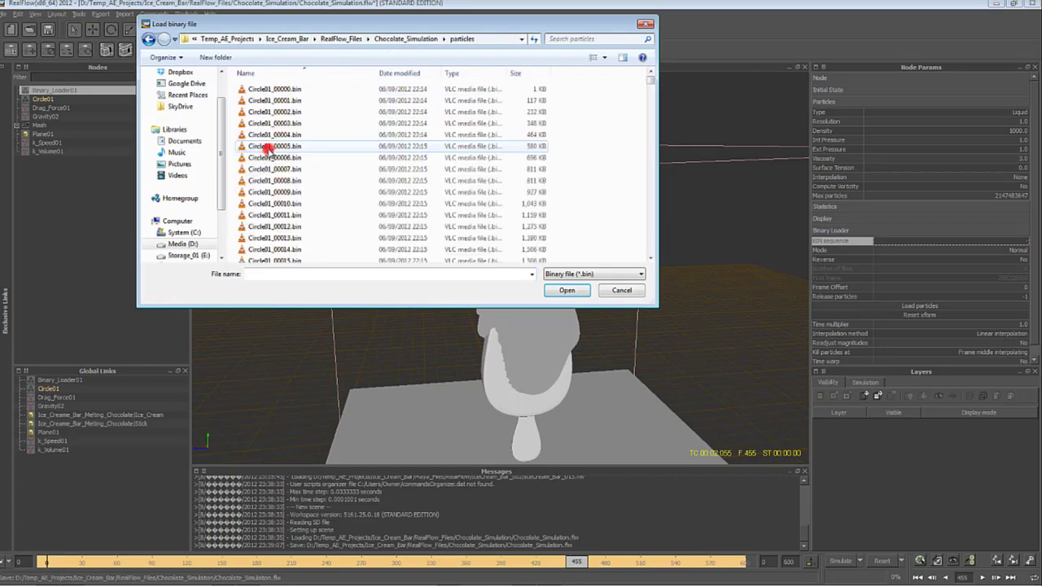
{"action": "left_click", "coordinate": [277, 90]}
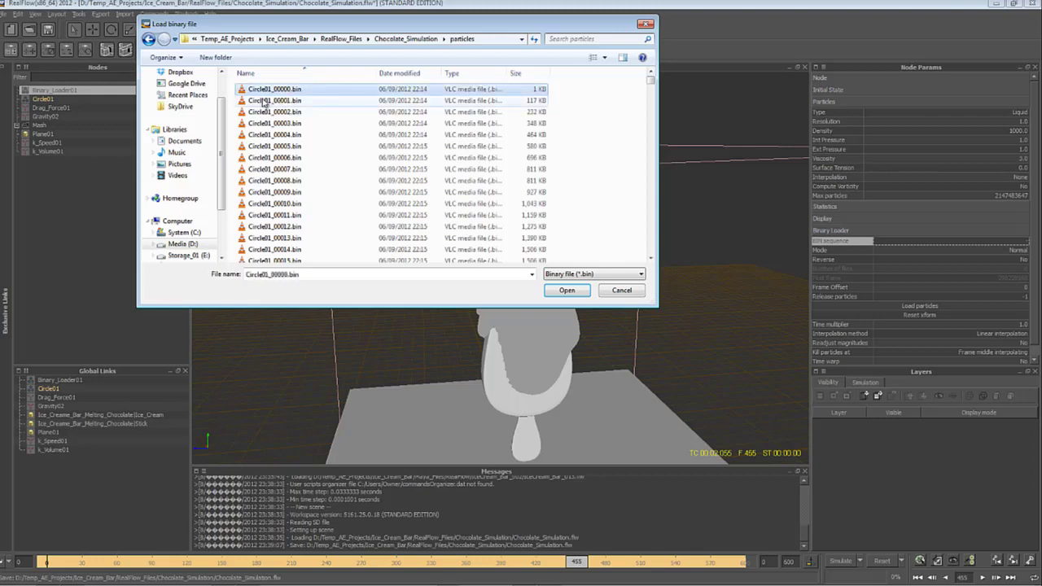
{"action": "left_click", "coordinate": [564, 290]}
Hide the Circle01 emitter's particles by setting its Visible display option to No.
{"action": "left_click", "coordinate": [44, 99]}
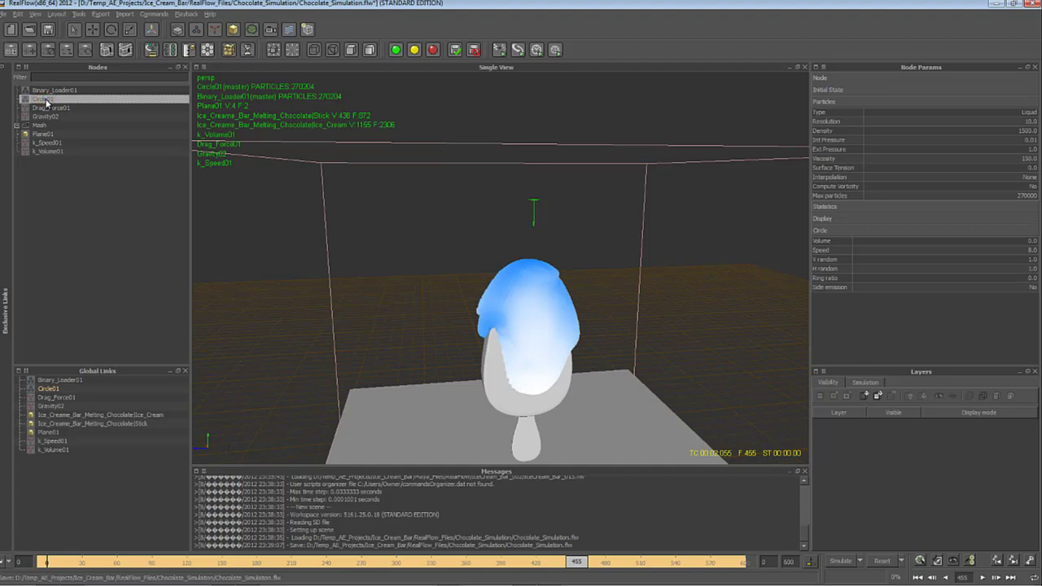
{"action": "left_click", "coordinate": [823, 101]}
{"action": "left_click", "coordinate": [833, 127]}
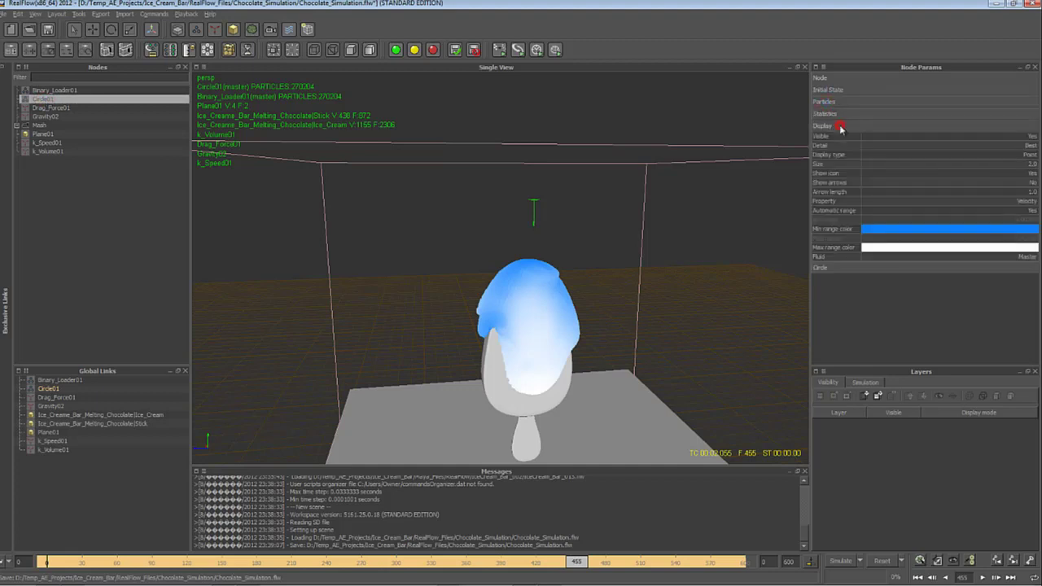
{"action": "left_click", "coordinate": [1032, 138]}
{"action": "left_click", "coordinate": [1032, 140]}
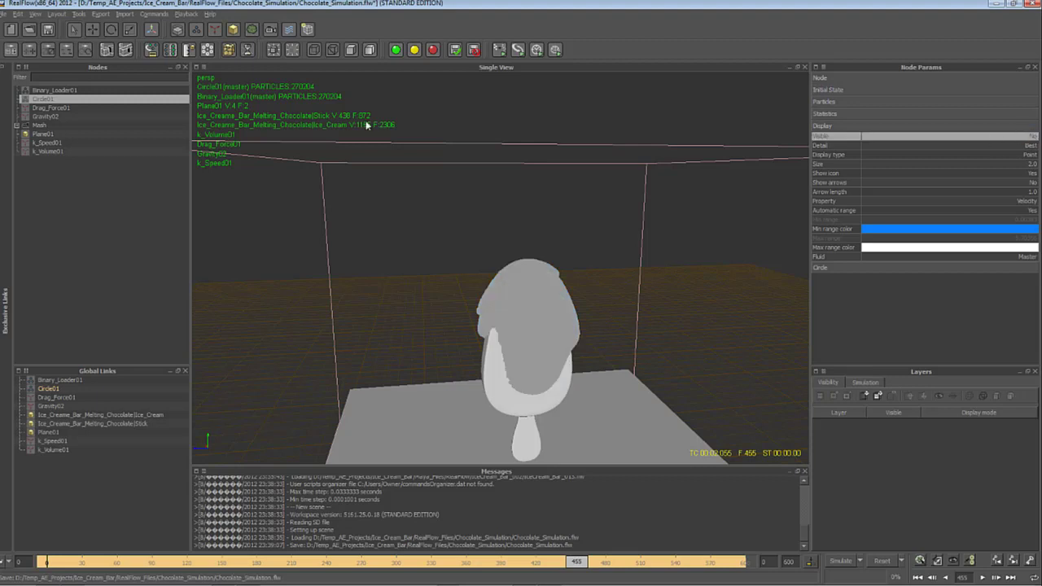
{"action": "left_click", "coordinate": [80, 188]}
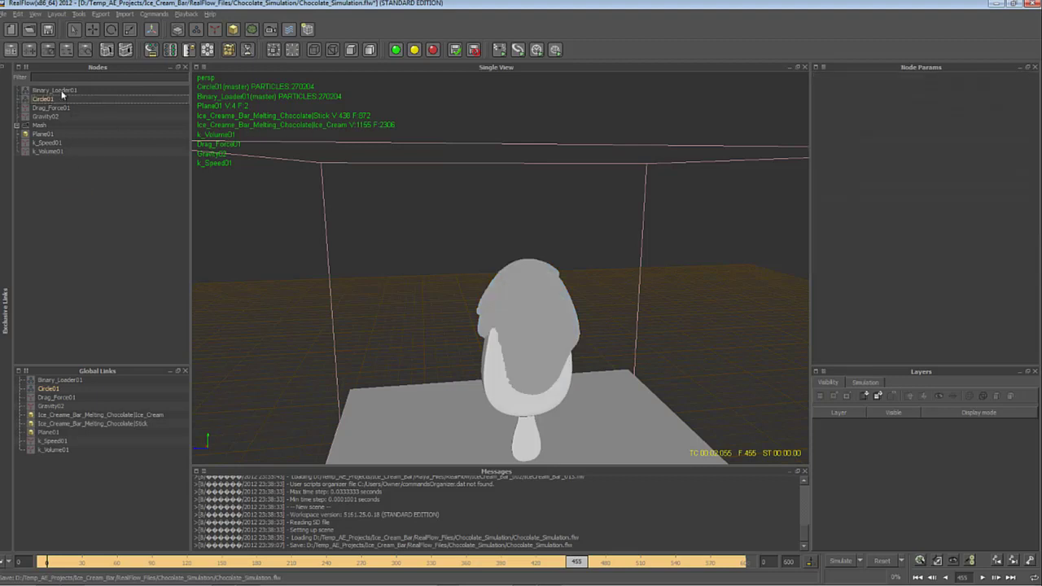
Compare the Binary_Loader01 and Circle01 emitters, then check the loaded particles at frame 372 of the simulation.
{"action": "left_click", "coordinate": [64, 90]}
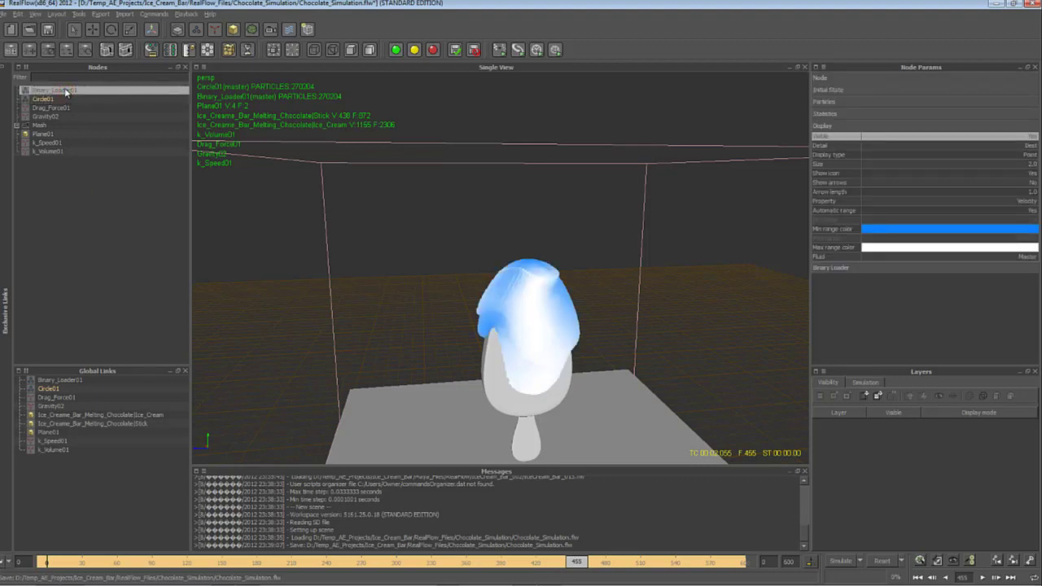
{"action": "left_click", "coordinate": [48, 99]}
{"action": "left_click", "coordinate": [51, 90]}
{"action": "mouse_move", "coordinate": [580, 559]}
{"action": "left_mouse_down"}
{"action": "mouse_move", "coordinate": [222, 561]}
{"action": "mouse_move", "coordinate": [161, 573]}
{"action": "mouse_move", "coordinate": [435, 581]}
{"action": "mouse_move", "coordinate": [505, 562]}
{"action": "mouse_move", "coordinate": [678, 563]}
{"action": "mouse_move", "coordinate": [480, 561]}
{"action": "left_mouse_up"}
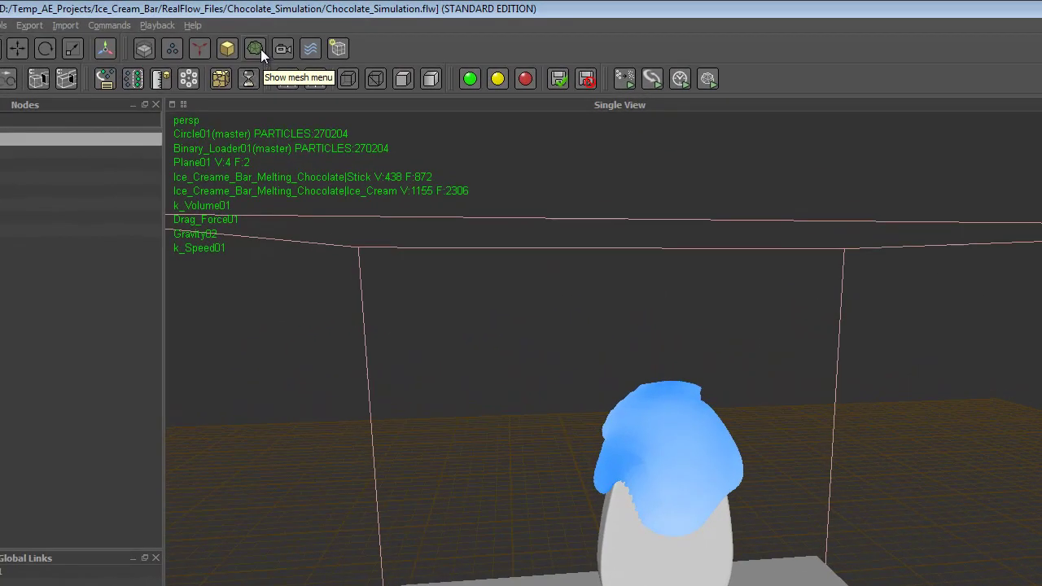
Add a RenderKit particle mesh to the scene.
{"action": "left_click", "coordinate": [260, 49]}
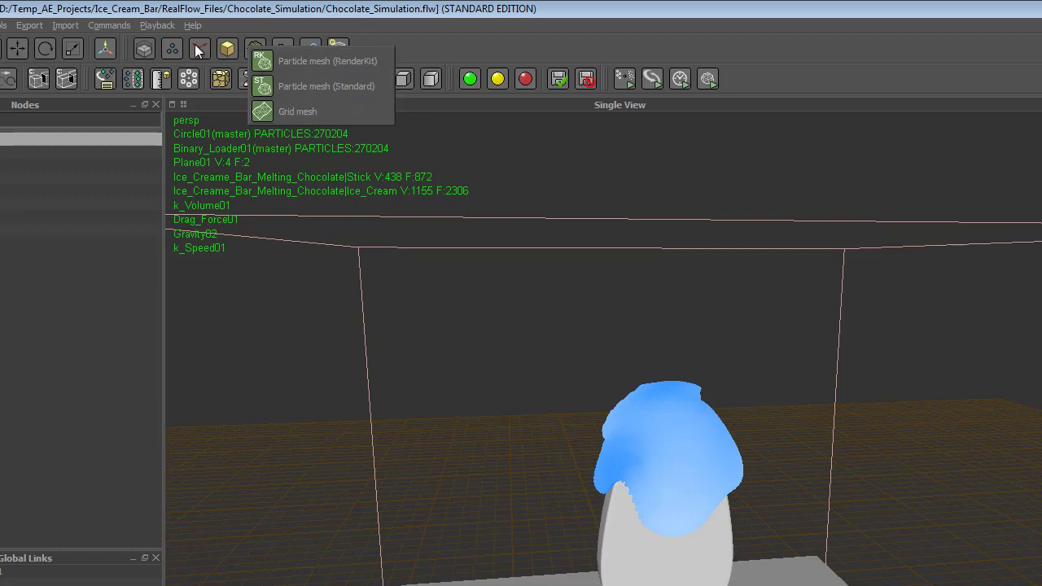
{"action": "left_click", "coordinate": [147, 45]}
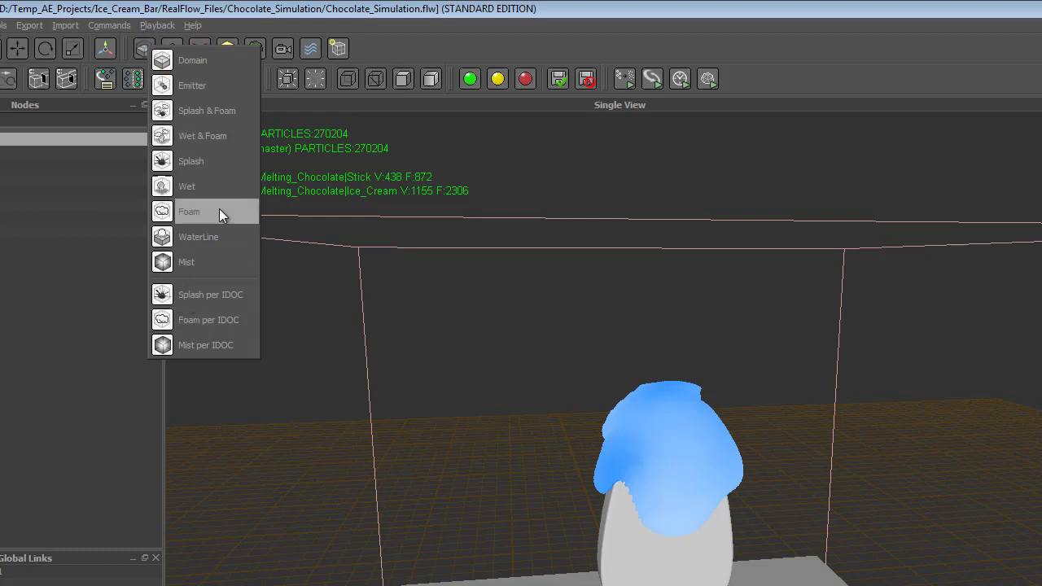
{"action": "left_click", "coordinate": [262, 39]}
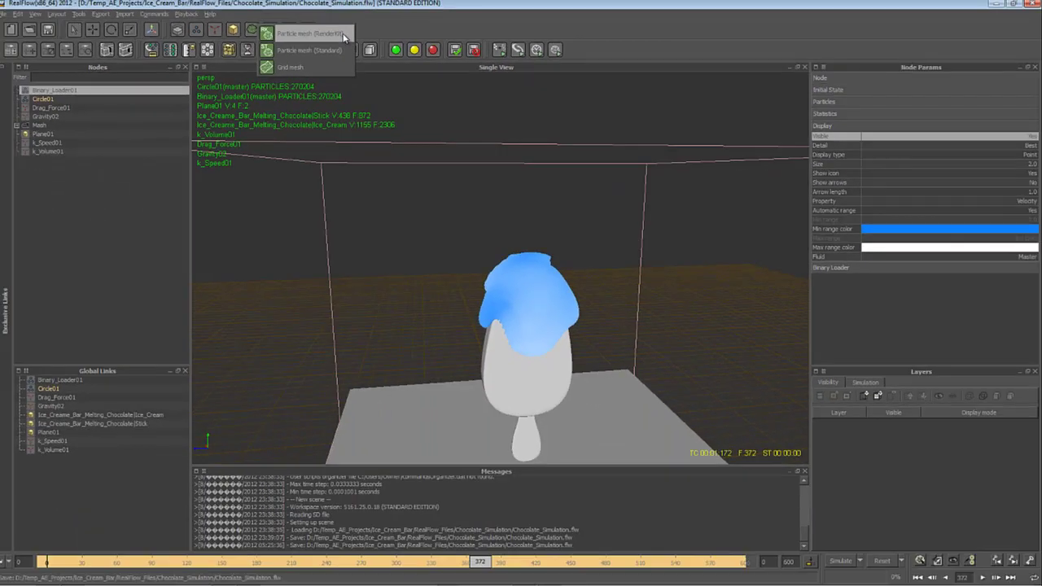
{"action": "left_click", "coordinate": [342, 35]}
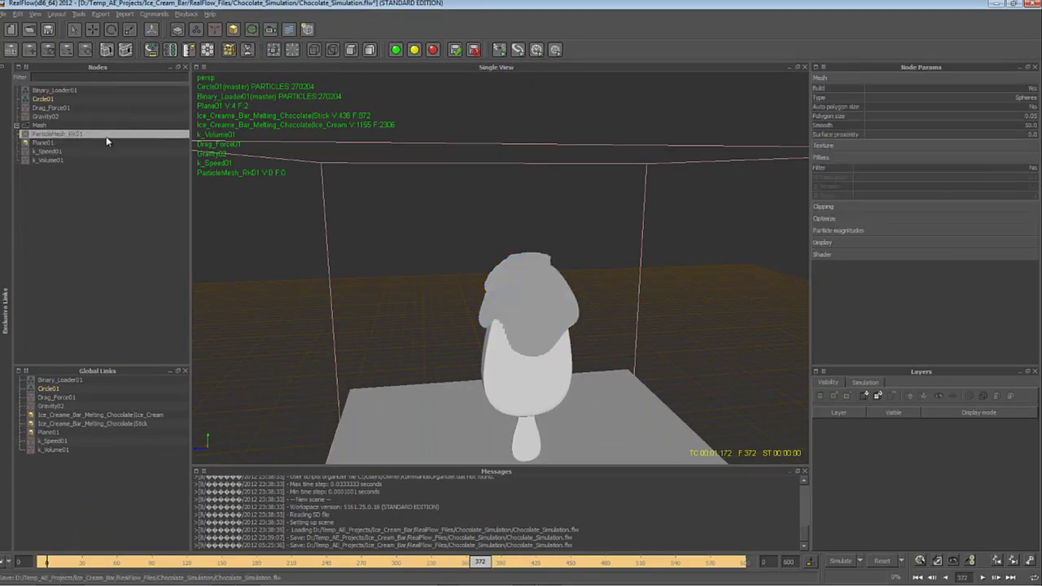
Insert Binary_Loader01 as the emitter of the RenderKit particle mesh.
{"action": "left_click", "coordinate": [45, 216]}
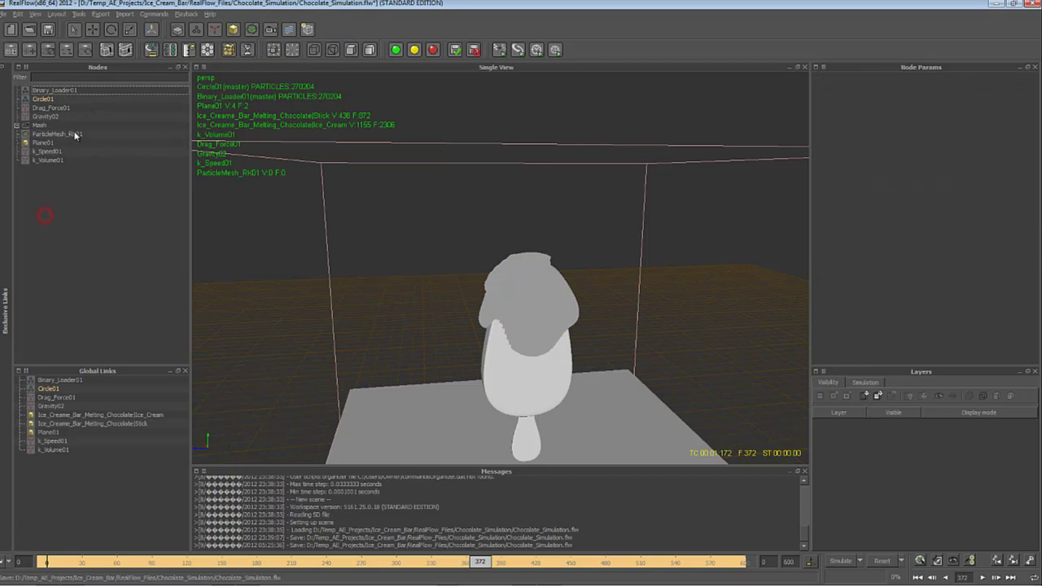
{"action": "left_click", "coordinate": [87, 136]}
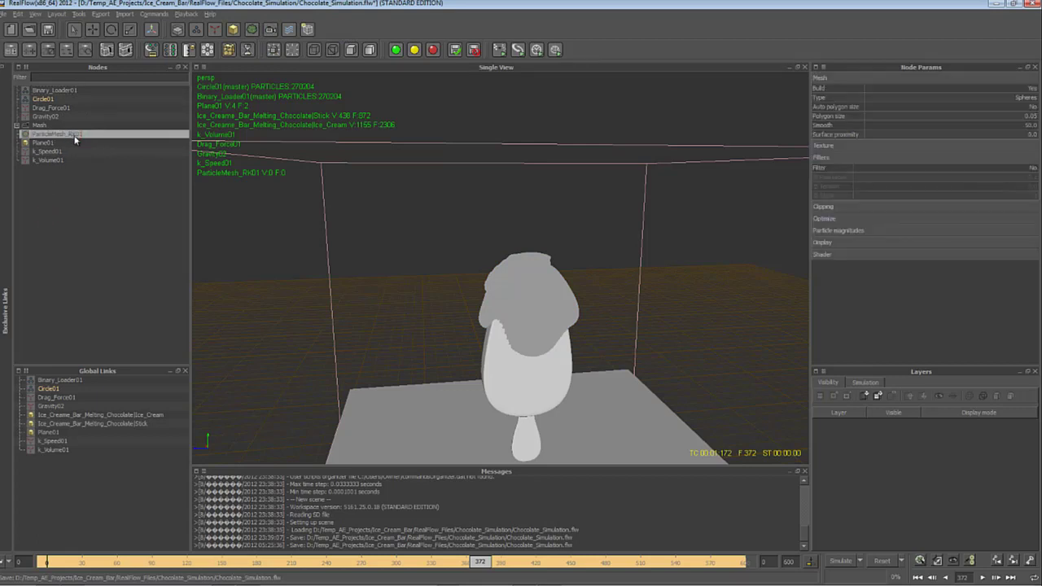
{"action": "right_click", "coordinate": [81, 134]}
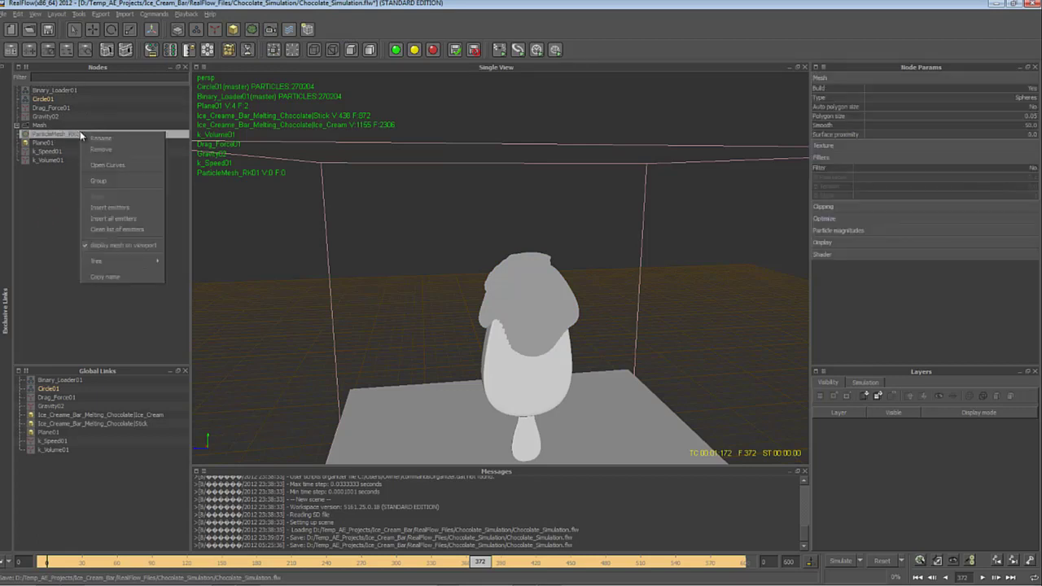
{"action": "left_click", "coordinate": [144, 211]}
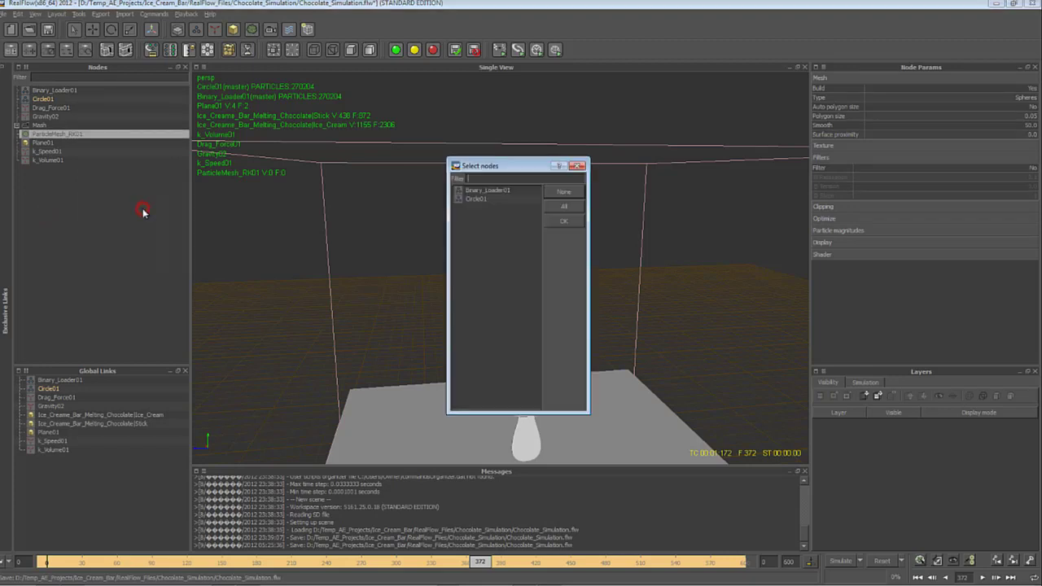
{"action": "left_click", "coordinate": [479, 189]}
{"action": "left_click", "coordinate": [575, 222]}
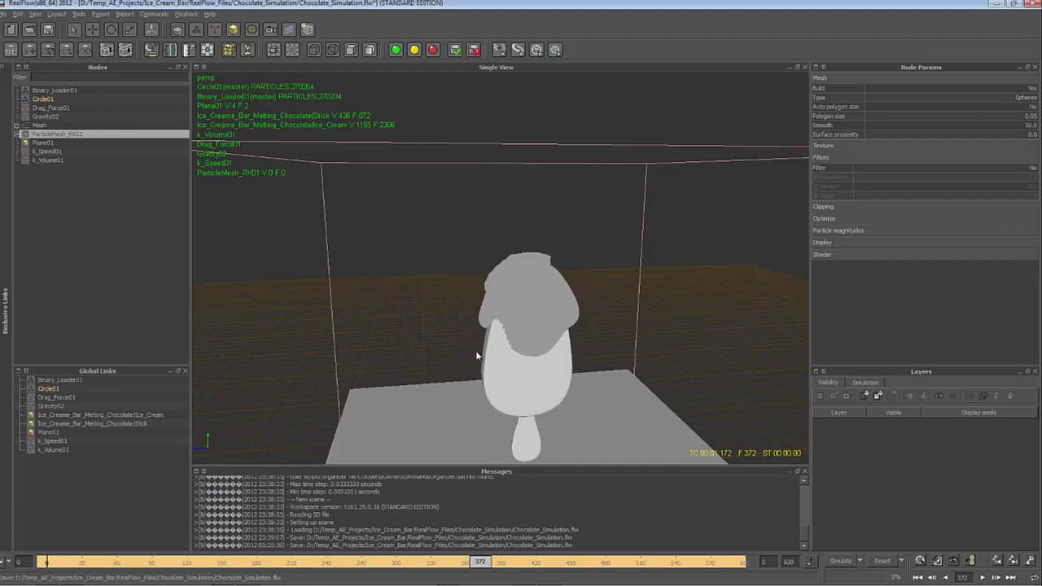
Build the RenderKit particle mesh at frame 372.
{"action": "left_click", "coordinate": [68, 215]}
{"action": "right_click", "coordinate": [80, 135]}
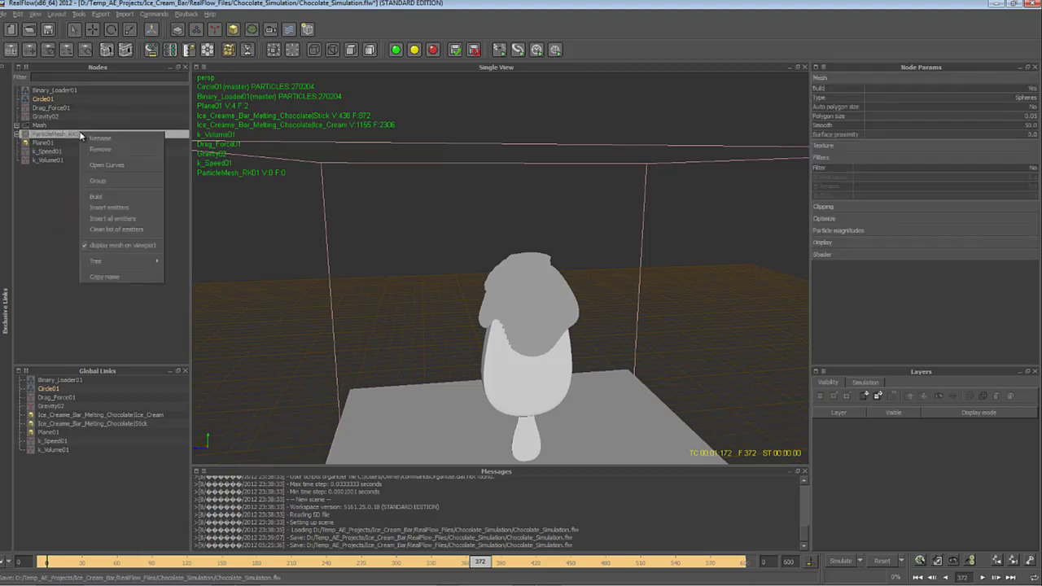
{"action": "left_click", "coordinate": [141, 197]}
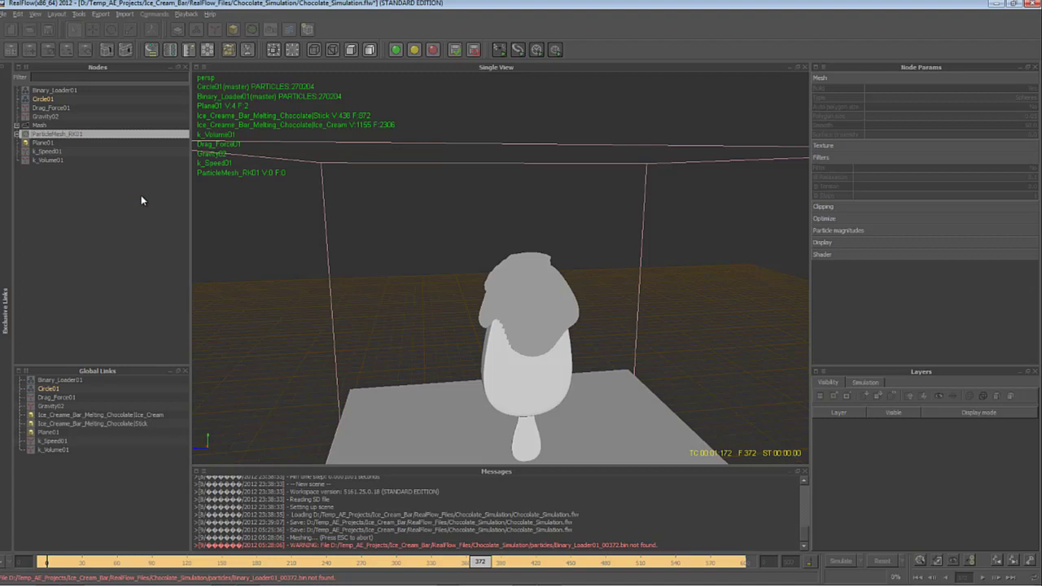
Hide the Binary_Loader01 particles and switch the chocolate mesh to shaded display to inspect its surface.
{"action": "left_click", "coordinate": [79, 91]}
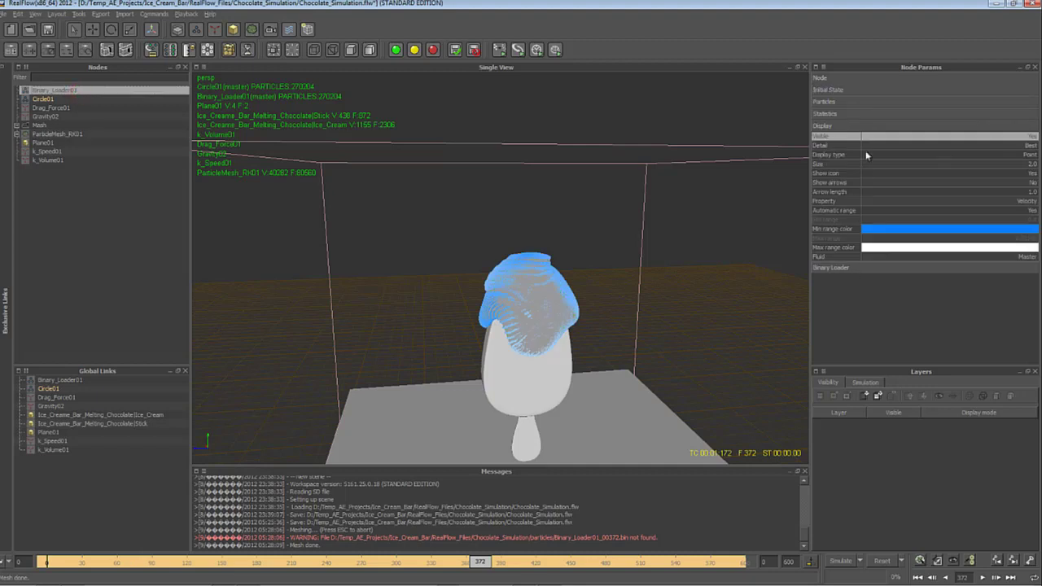
{"action": "left_click", "coordinate": [560, 329]}
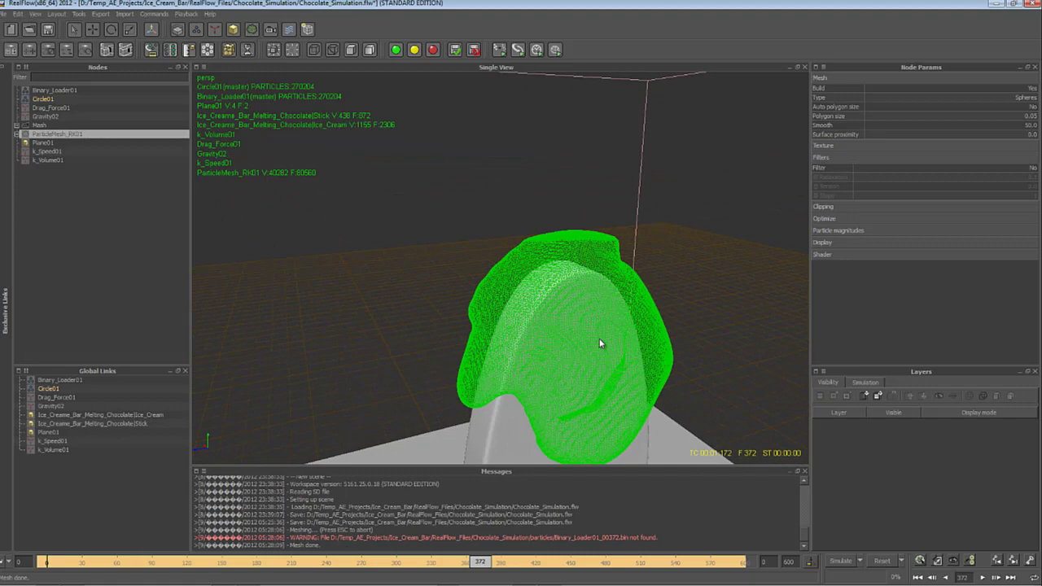
{"action": "key", "text": "9"}
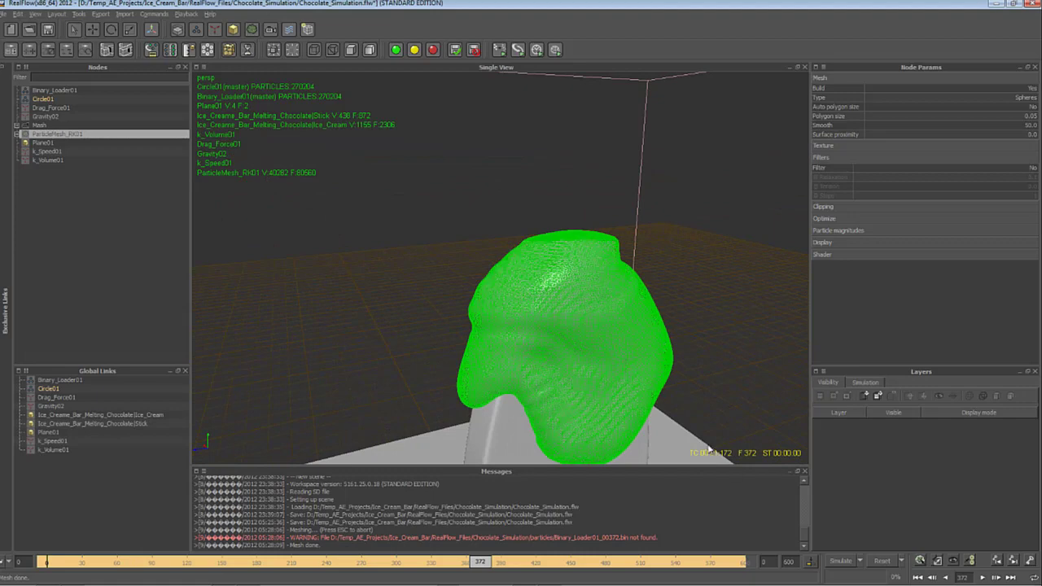
{"action": "left_click_drag", "start_coordinate": [699, 439], "coordinate": [727, 448], "text": "alt"}
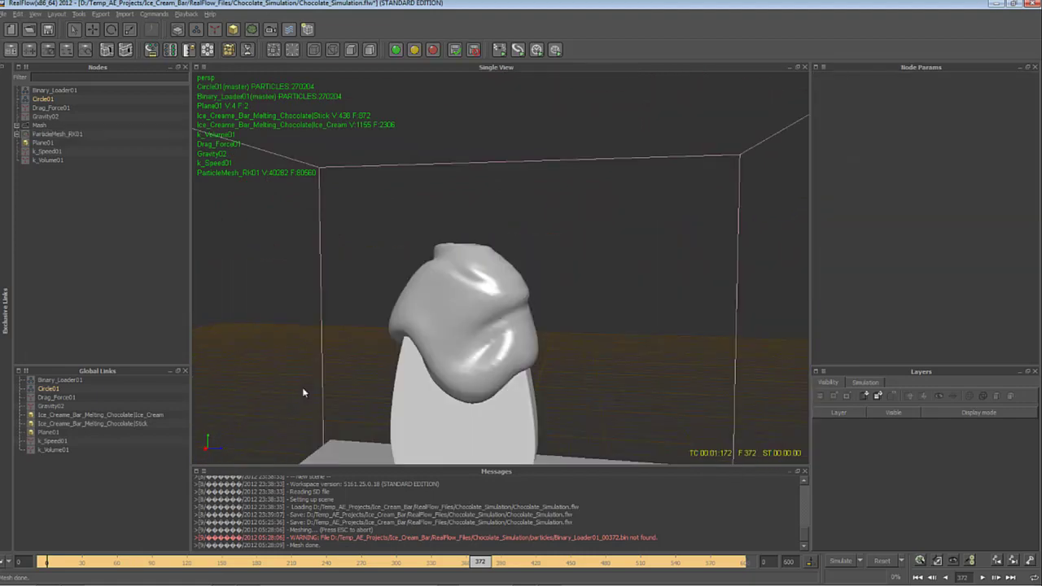
{"action": "mouse_move", "coordinate": [302, 388]}
{"action": "left_mouse_down", "text": "alt"}
{"action": "mouse_move", "coordinate": [575, 362]}
{"action": "mouse_move", "coordinate": [532, 391]}
{"action": "mouse_move", "coordinate": [615, 420]}
{"action": "mouse_move", "coordinate": [750, 369]}
{"action": "mouse_move", "coordinate": [603, 366]}
{"action": "mouse_move", "coordinate": [516, 398]}
{"action": "left_mouse_up", "text": "alt"}
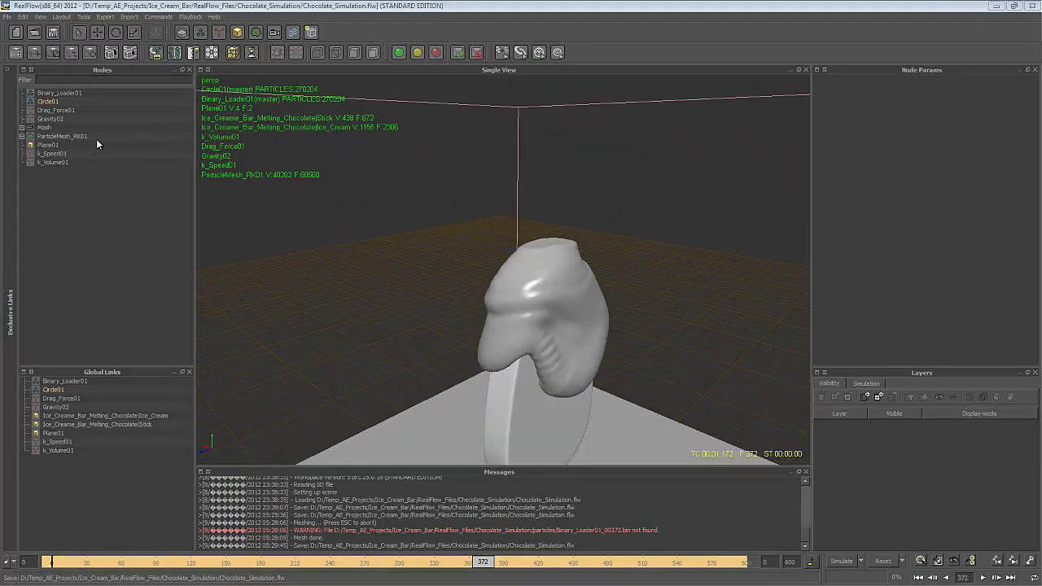
Set the RenderKit particle mesh's Type to Metaballs, keeping Build set to Yes.
{"action": "left_click", "coordinate": [69, 138]}
{"action": "left_click_drag", "start_coordinate": [594, 371], "coordinate": [625, 366], "text": "alt"}
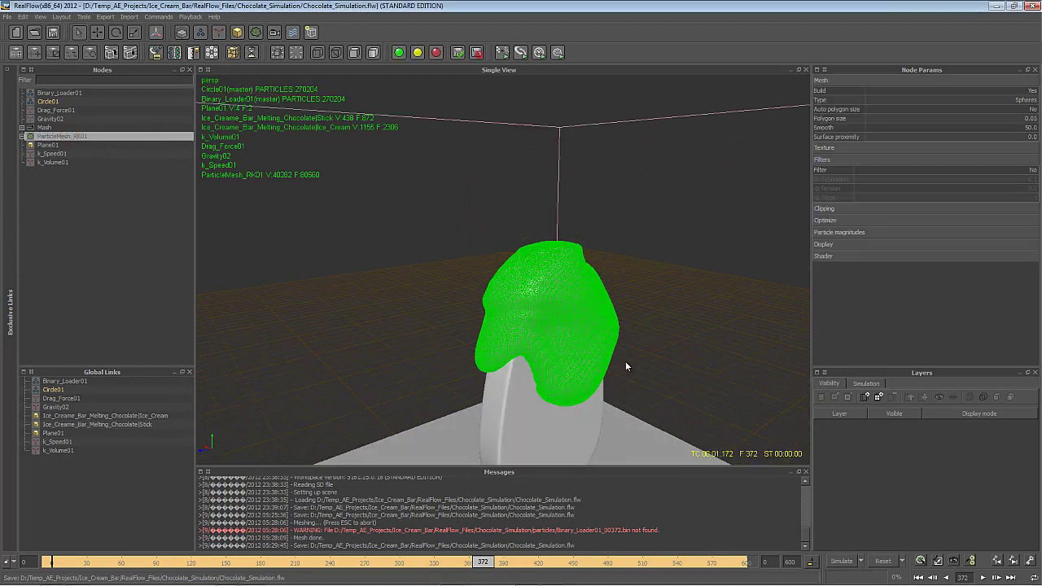
{"action": "left_click", "coordinate": [1017, 91]}
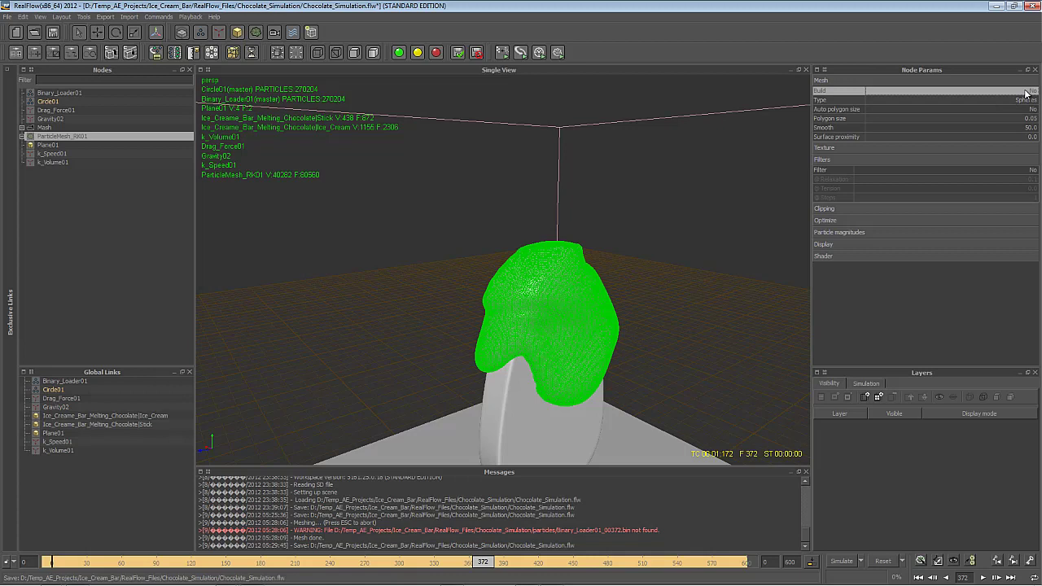
{"action": "left_click", "coordinate": [1027, 91]}
{"action": "left_click", "coordinate": [1004, 105]}
{"action": "left_click", "coordinate": [1005, 105]}
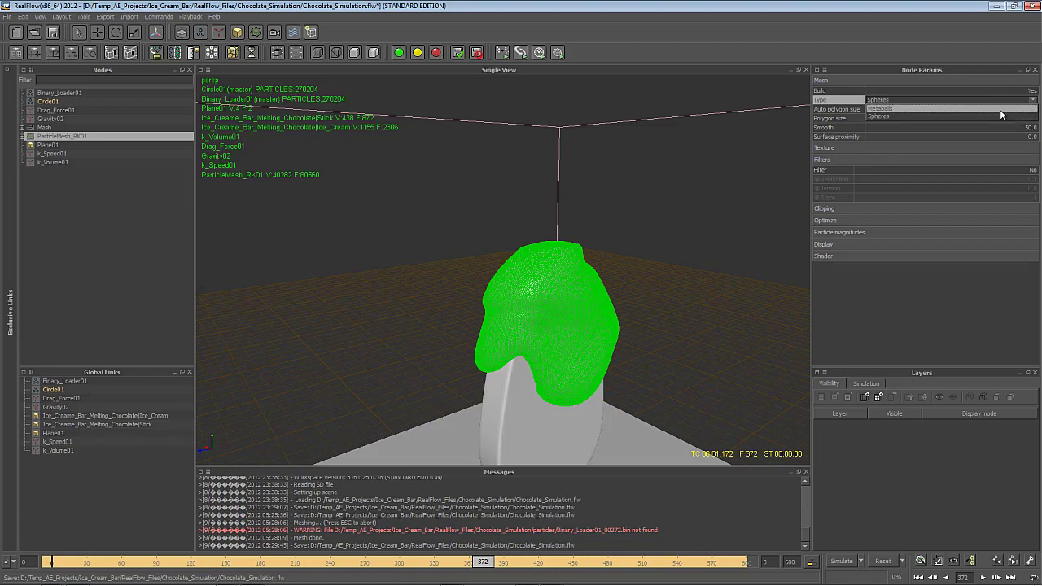
{"action": "left_click", "coordinate": [999, 109]}
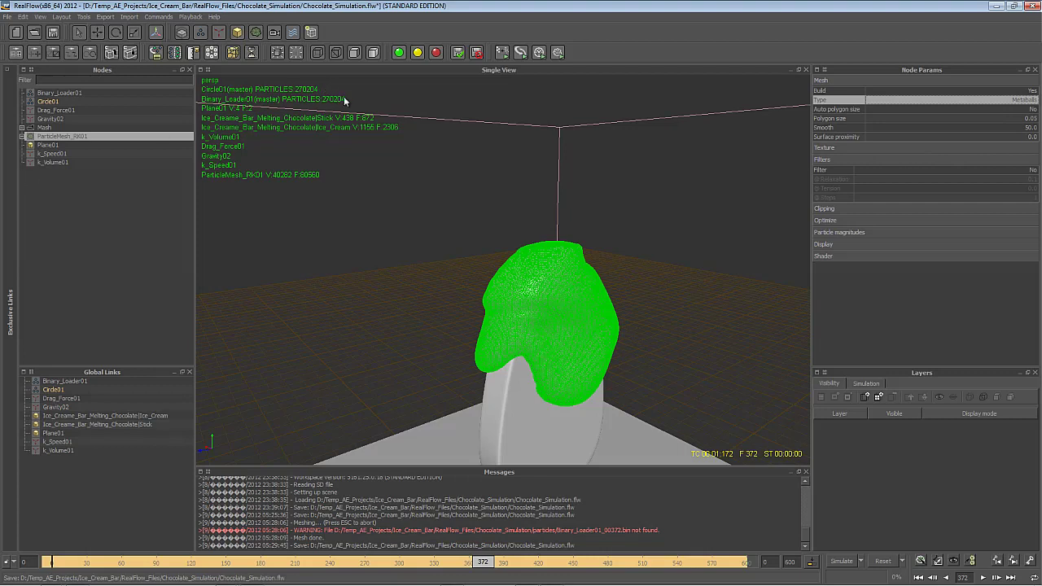
Advance to frame 373 and build the Metaballs version of the particle mesh there.
{"action": "left_click", "coordinate": [997, 578]}
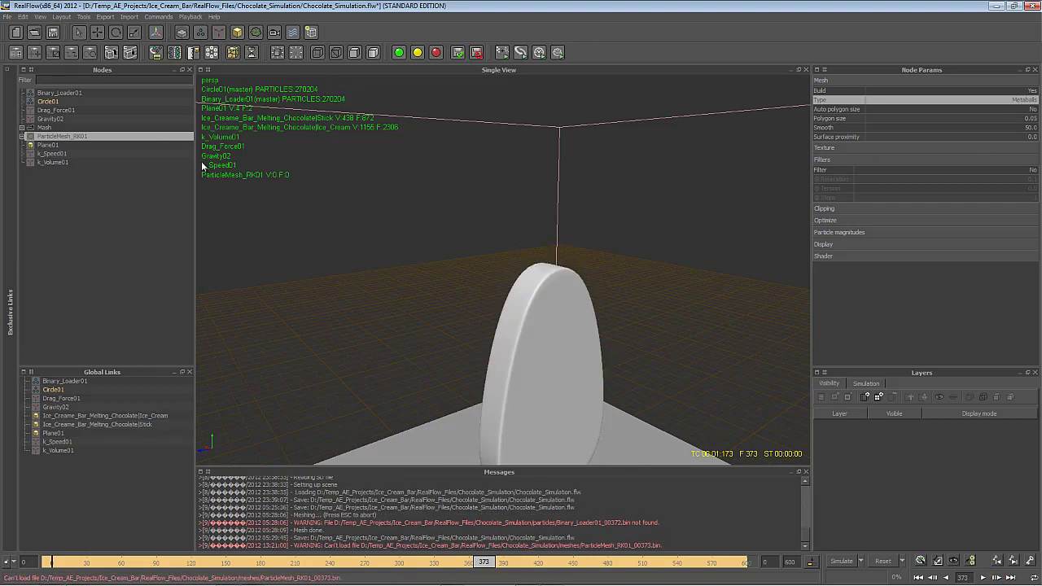
{"action": "right_click", "coordinate": [54, 136]}
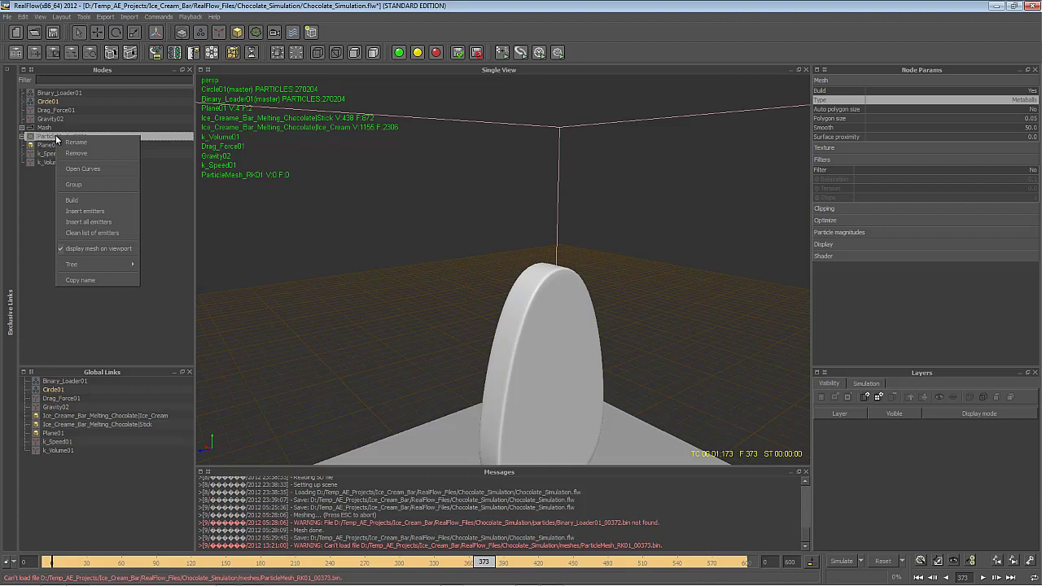
{"action": "left_click", "coordinate": [114, 202]}
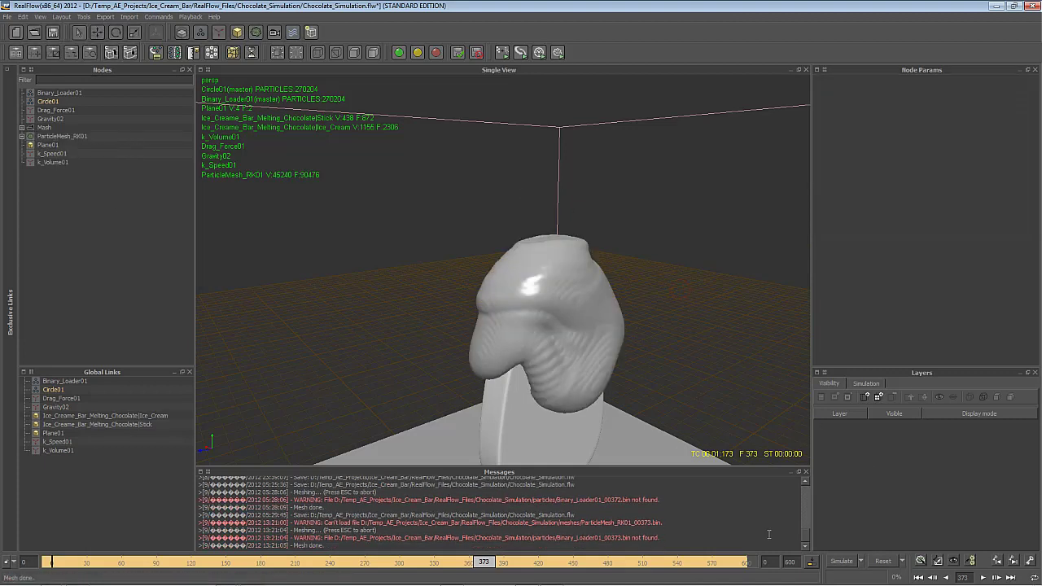
Compare the chocolate meshes at frames 372 and 373, then examine the polygon density of the Metaballs mesh up close.
{"action": "left_click", "coordinate": [932, 577]}
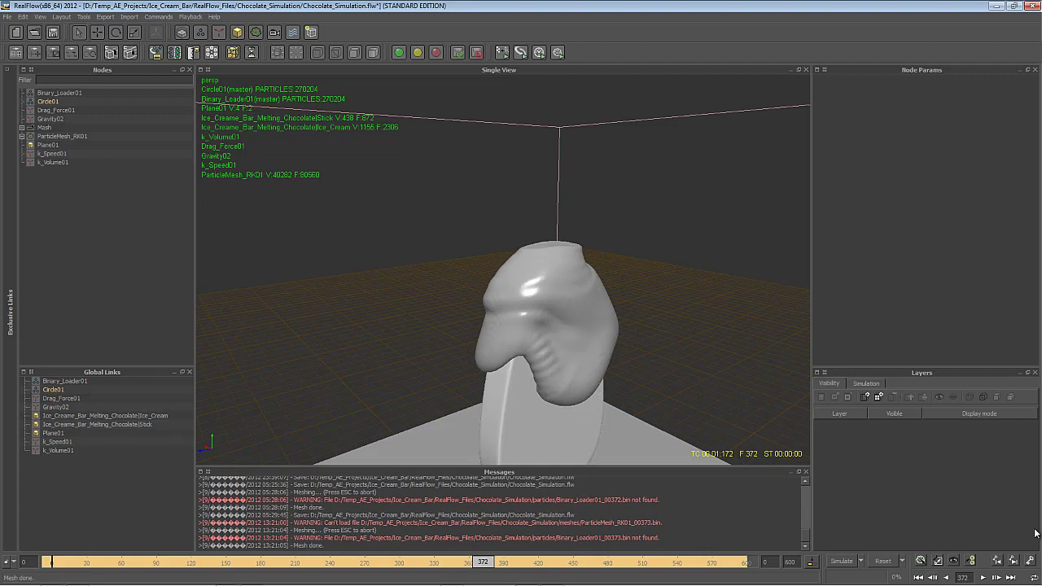
{"action": "left_click", "coordinate": [995, 577]}
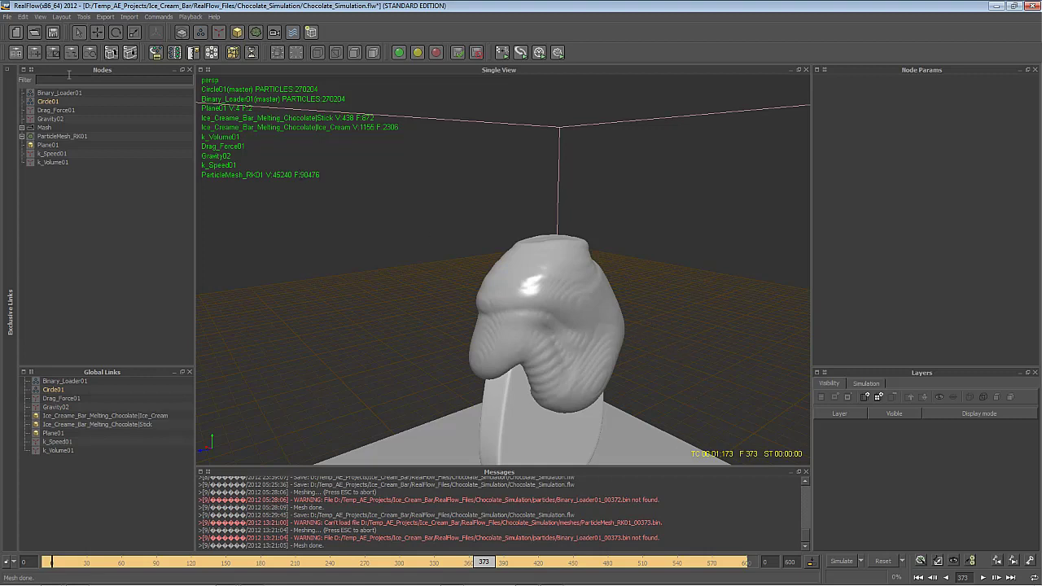
{"action": "left_click", "coordinate": [68, 136]}
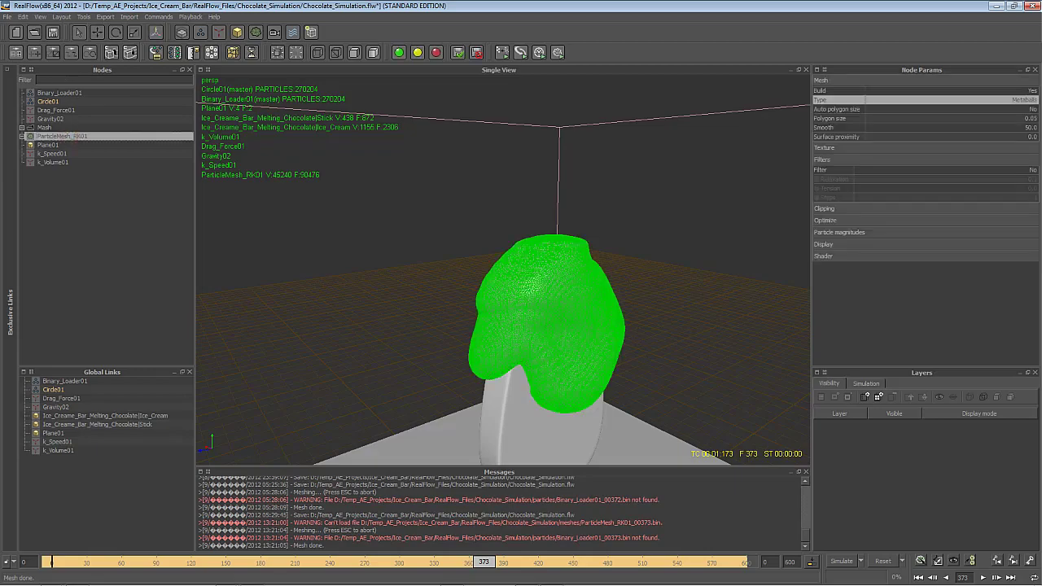
{"action": "scroll", "coordinate": [616, 343], "scroll_direction": "up", "scroll_amount": 8}
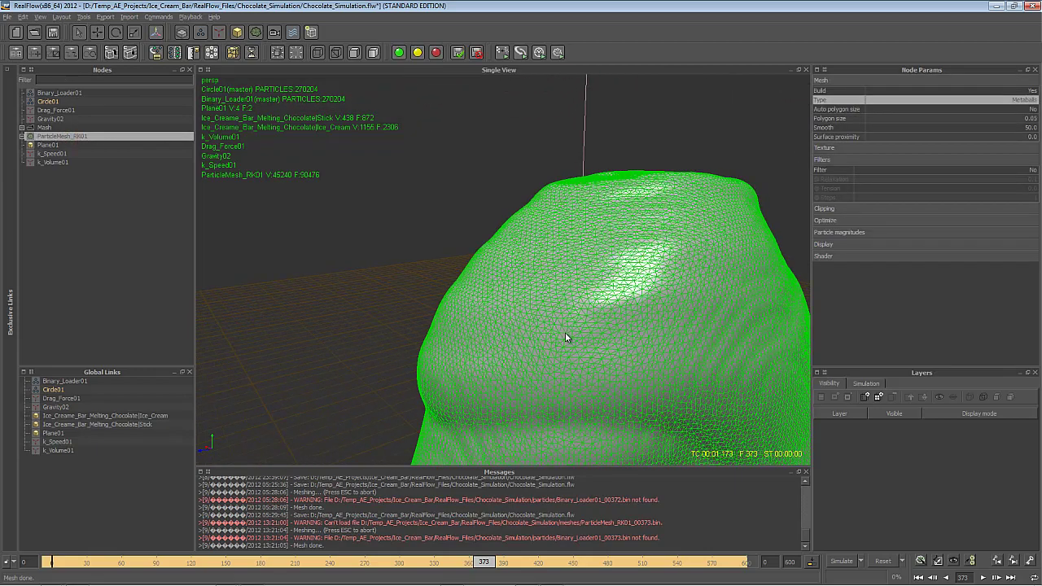
{"action": "scroll", "coordinate": [518, 326], "scroll_direction": "down", "scroll_amount": 6}
{"action": "left_click_drag", "start_coordinate": [518, 326], "coordinate": [617, 336], "text": "alt"}
{"action": "scroll", "coordinate": [596, 342], "scroll_direction": "up", "scroll_amount": 2}
{"action": "middle_click_drag", "start_coordinate": [617, 336], "coordinate": [620, 282], "text": "alt"}
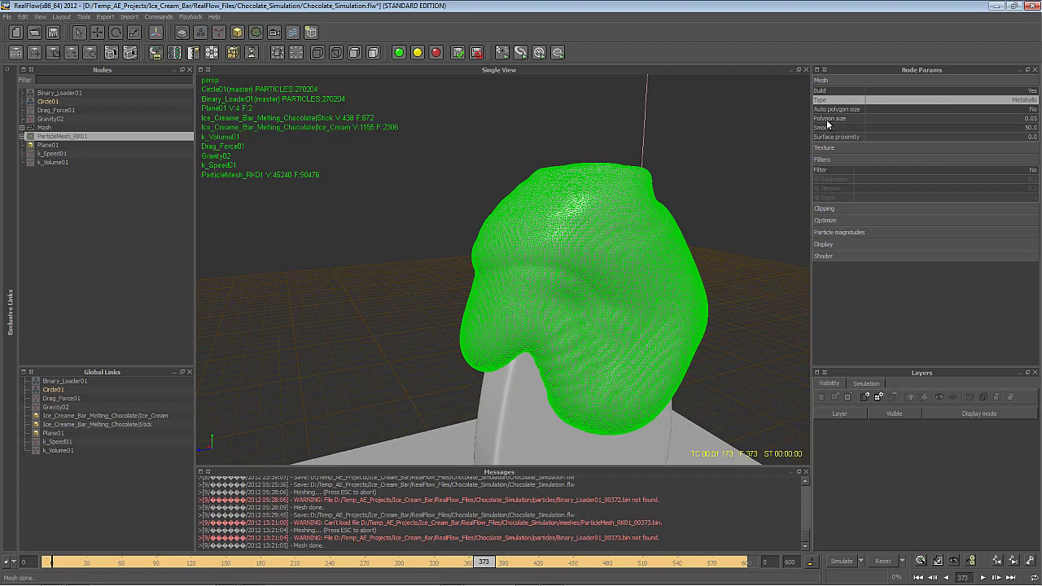
Set the particle mesh's Polygon size to 0.03 and rebuild it at frame 373.
{"action": "left_click", "coordinate": [1034, 118]}
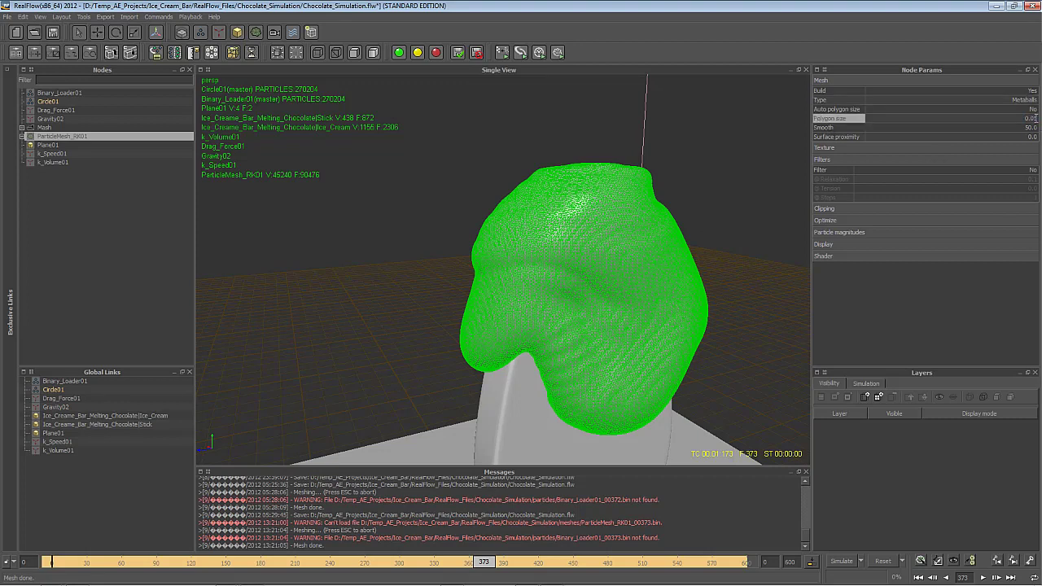
{"action": "left_click_drag", "start_coordinate": [1036, 118], "coordinate": [1032, 118]}
{"action": "type", "text": "3"}
{"action": "key", "text": "Return"}
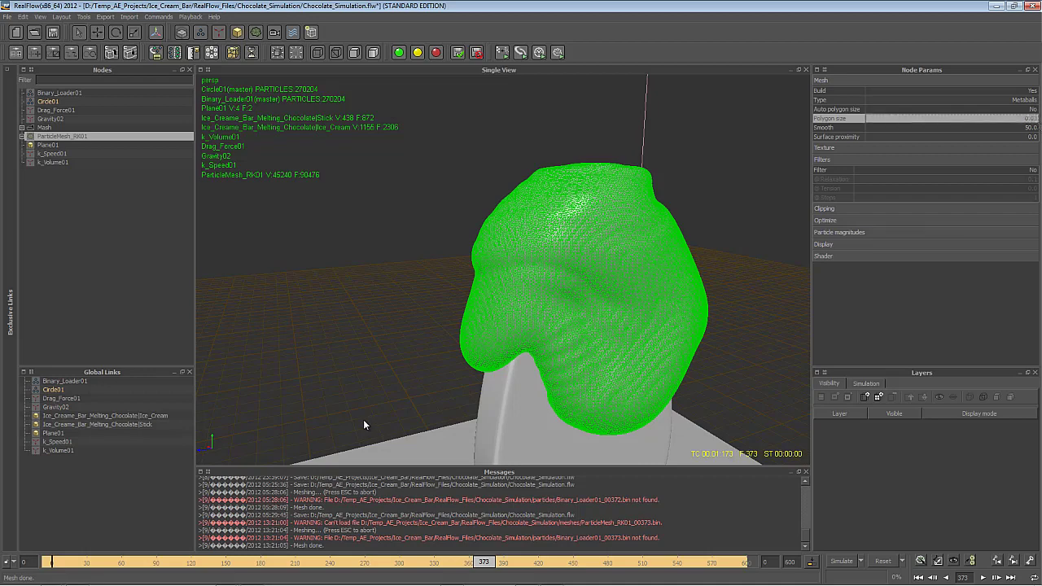
{"action": "right_click", "coordinate": [81, 137]}
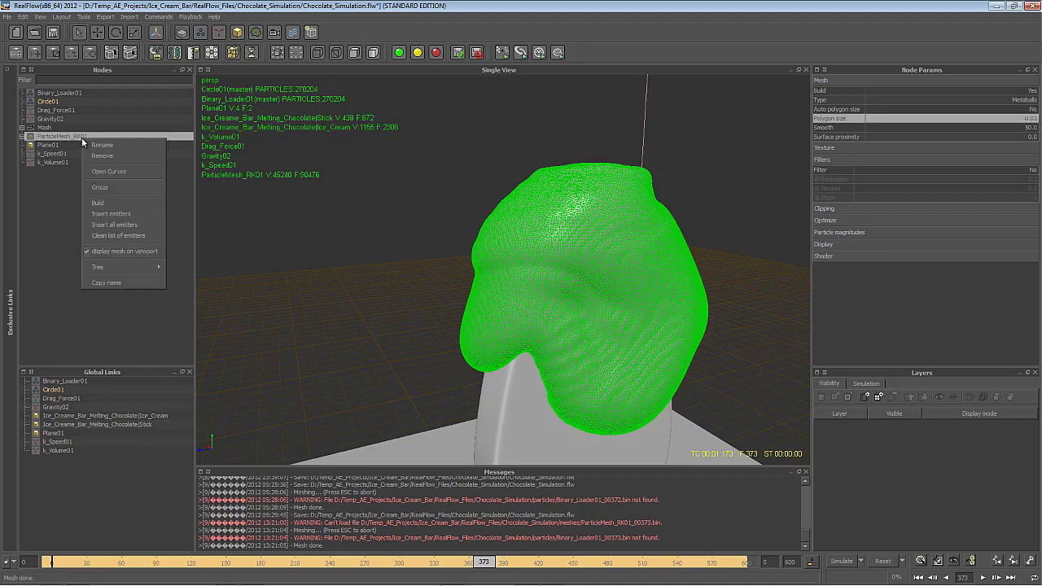
{"action": "left_click", "coordinate": [100, 203]}
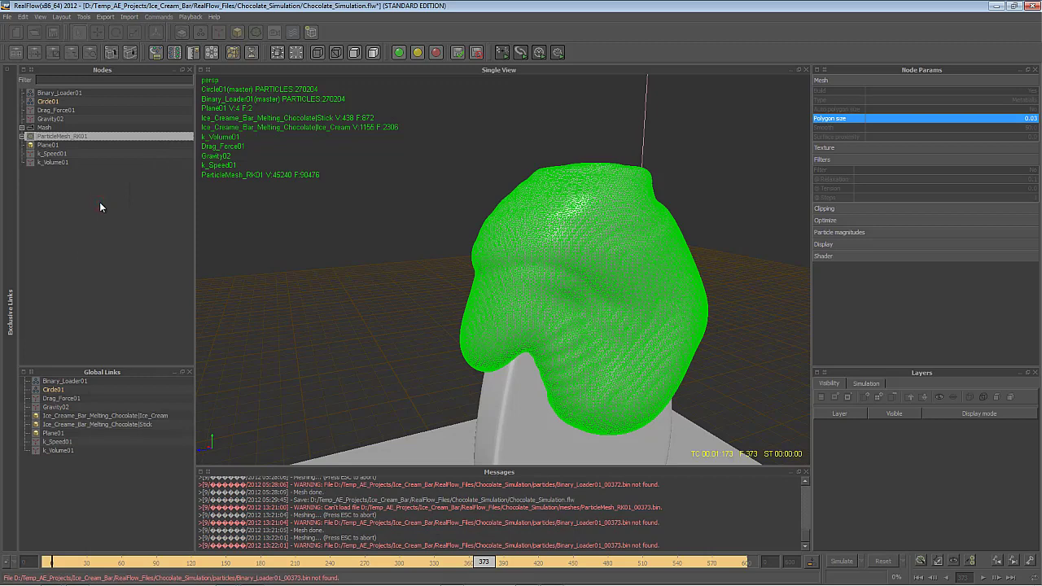
{"action": "left_click_drag", "start_coordinate": [539, 222], "coordinate": [623, 302], "text": "alt"}
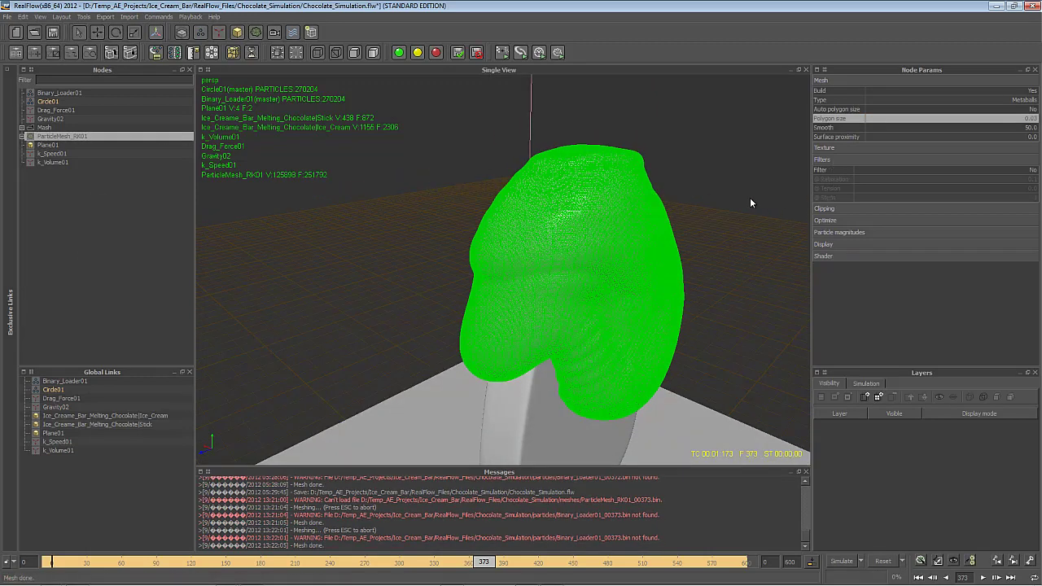
{"action": "left_click_drag", "start_coordinate": [687, 246], "coordinate": [705, 210], "text": "alt"}
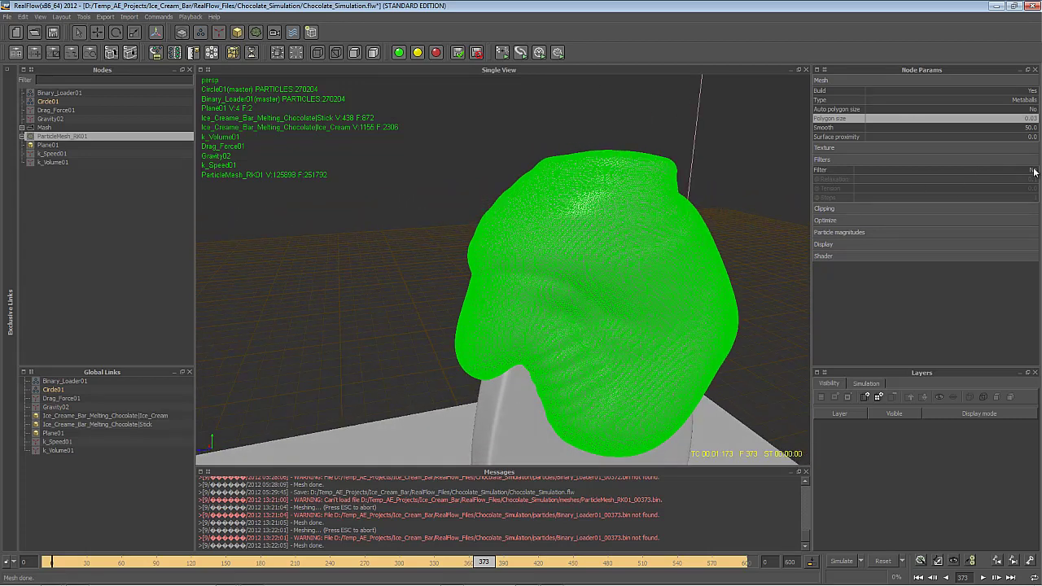
Turn on the mesh's Filter, build the filtered mesh at frame 374 and compare it with frame 373.
{"action": "left_click", "coordinate": [1004, 170]}
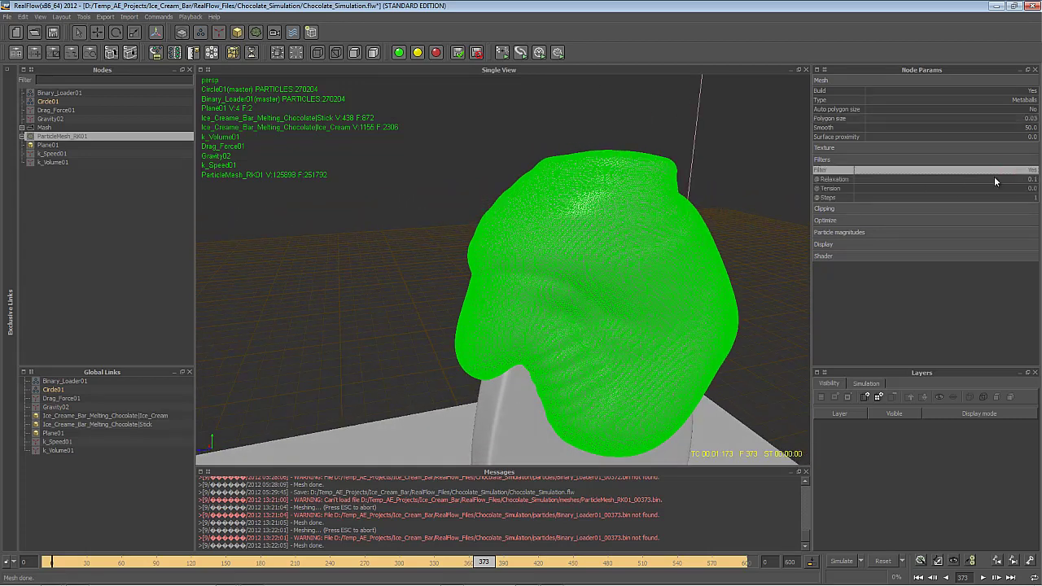
{"action": "left_click", "coordinate": [997, 576]}
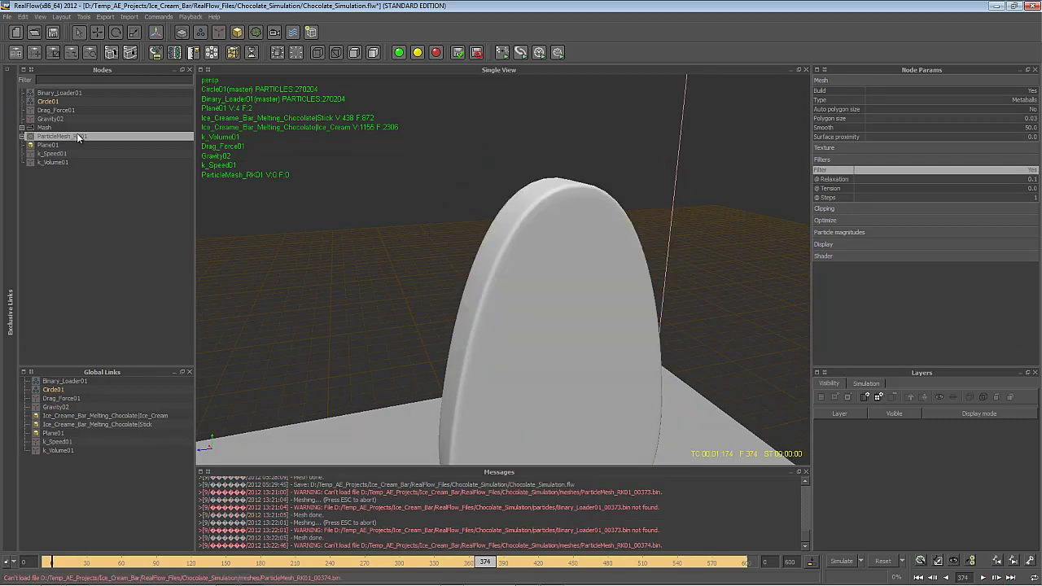
{"action": "right_click", "coordinate": [78, 135]}
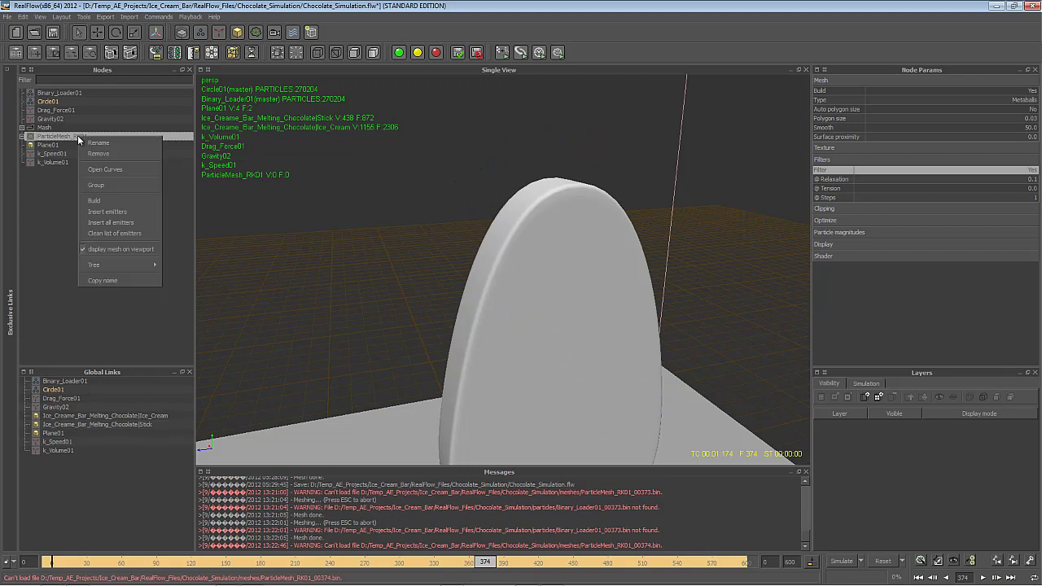
{"action": "left_click", "coordinate": [144, 200]}
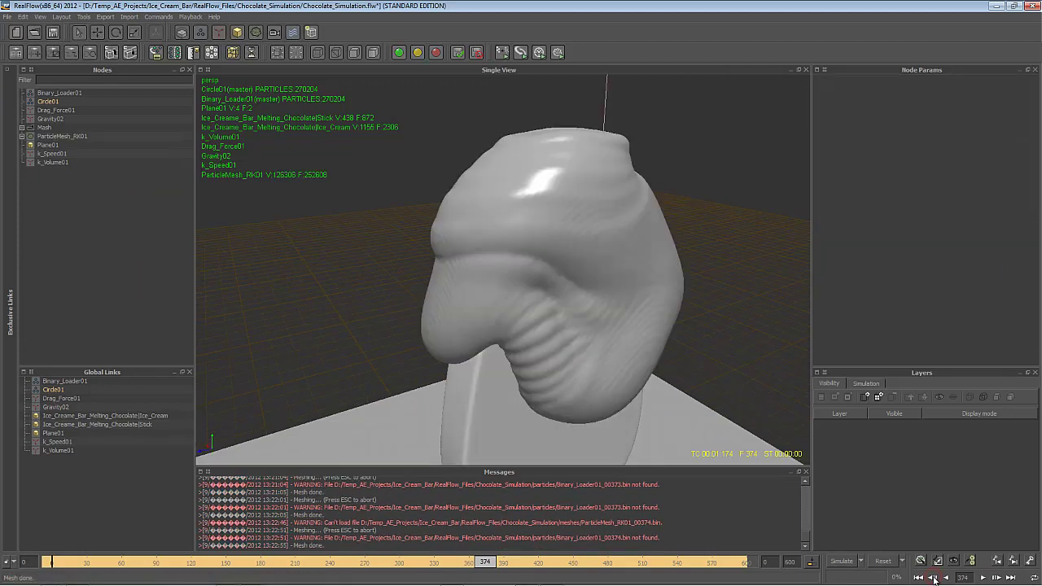
{"action": "left_click", "coordinate": [934, 577]}
{"action": "left_click", "coordinate": [997, 577]}
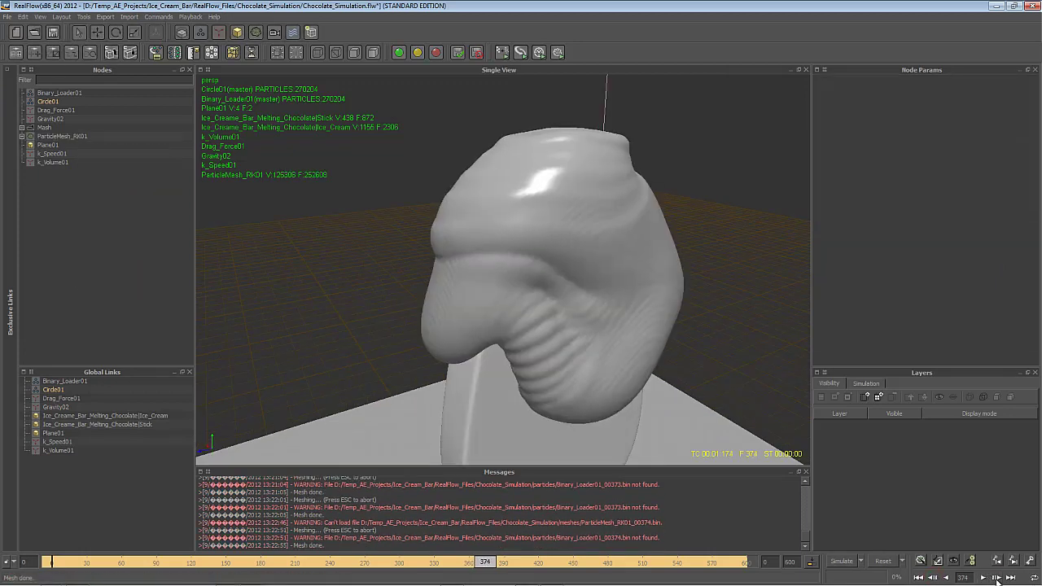
Set the particle mesh filter's Relaxation to 0.4.
{"action": "left_click", "coordinate": [88, 136]}
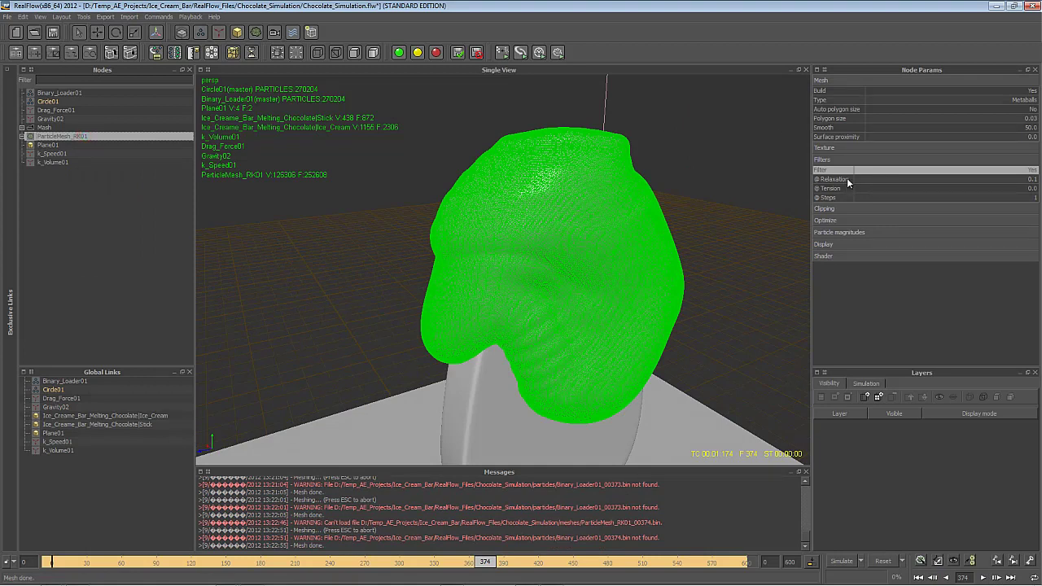
{"action": "double_click", "coordinate": [1032, 179]}
{"action": "type", "text": "0.2"}
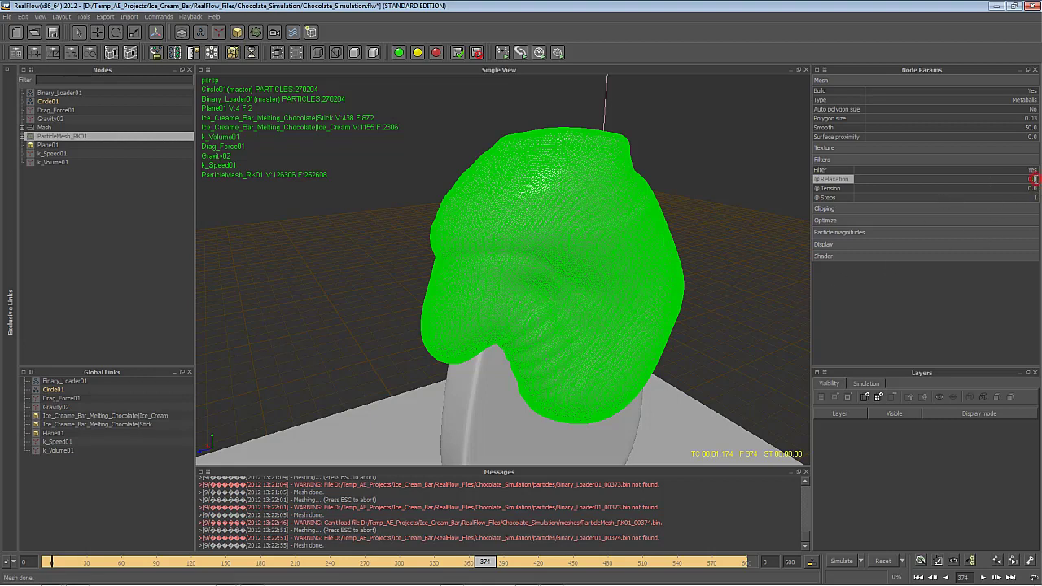
{"action": "type", "text": "4"}
{"action": "key", "text": "Return"}
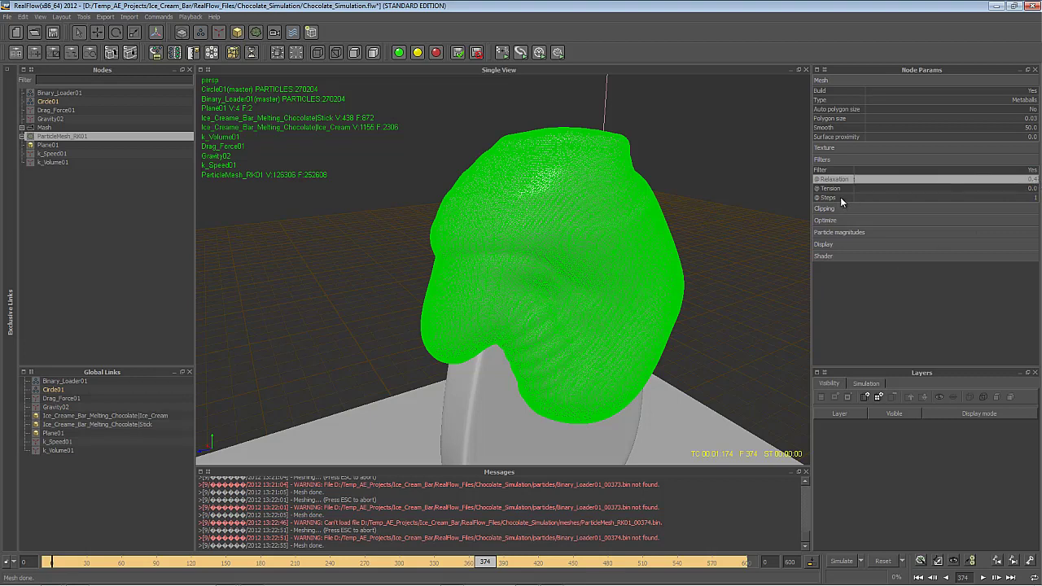
Check the time step and substep settings in the simulation options.
{"action": "left_click", "coordinate": [860, 559]}
{"action": "left_click", "coordinate": [860, 557]}
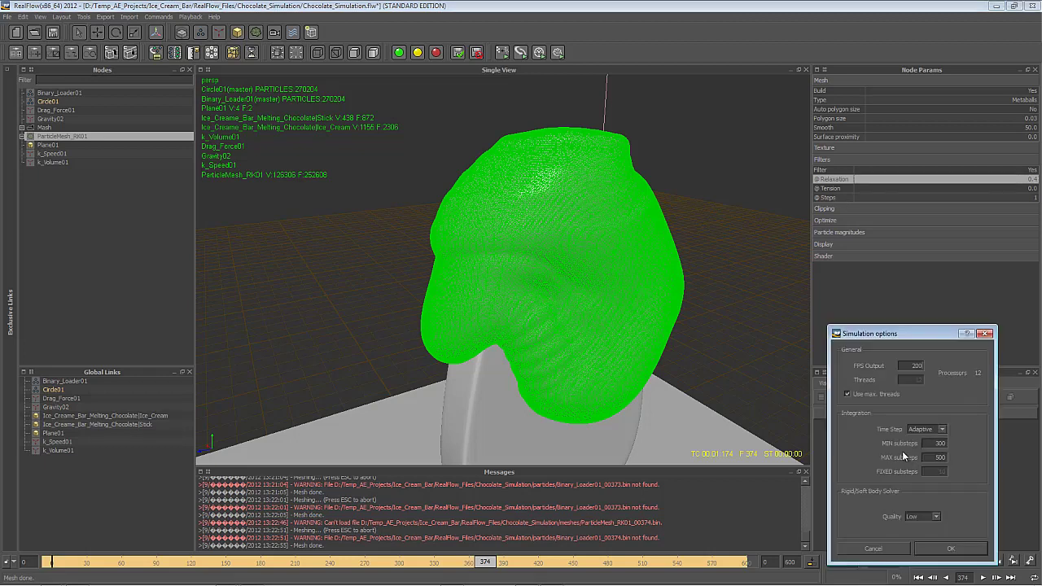
{"action": "left_click", "coordinate": [984, 334]}
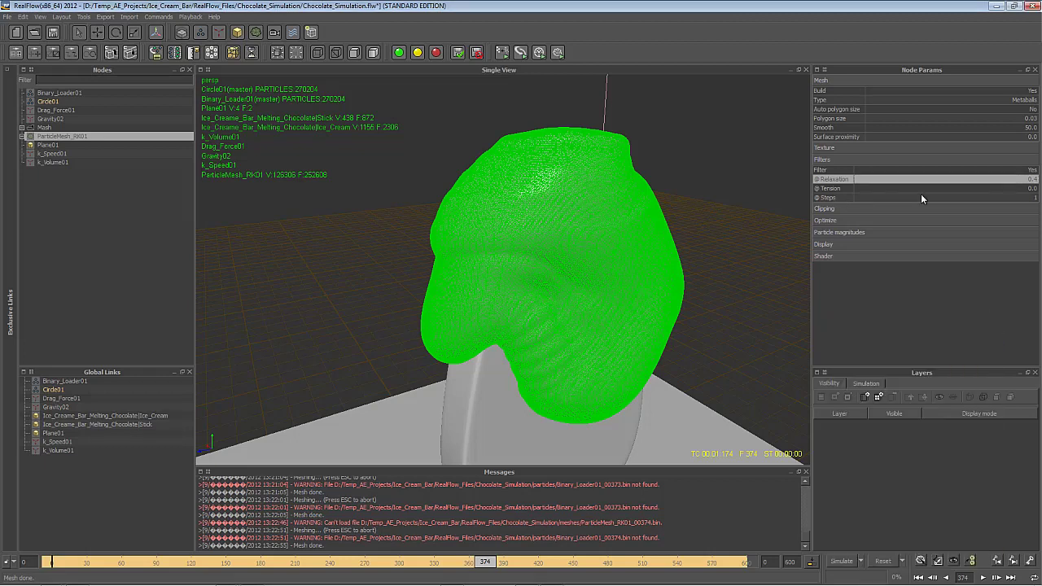
Set the particle mesh filter's Steps to 64 and rebuild the mesh at frame 374.
{"action": "left_click", "coordinate": [1037, 198]}
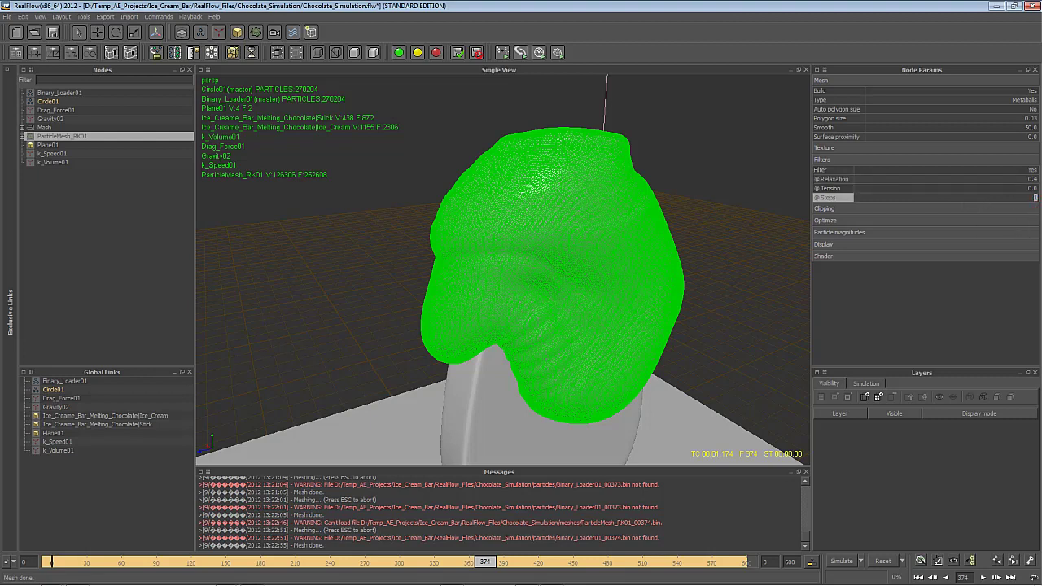
{"action": "key", "text": "Return"}
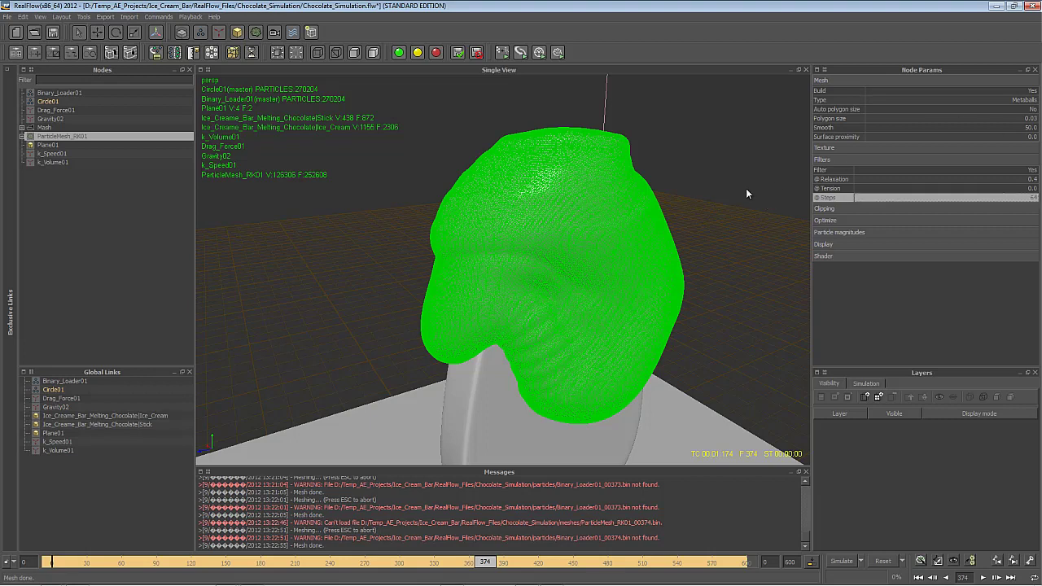
{"action": "right_click", "coordinate": [46, 137]}
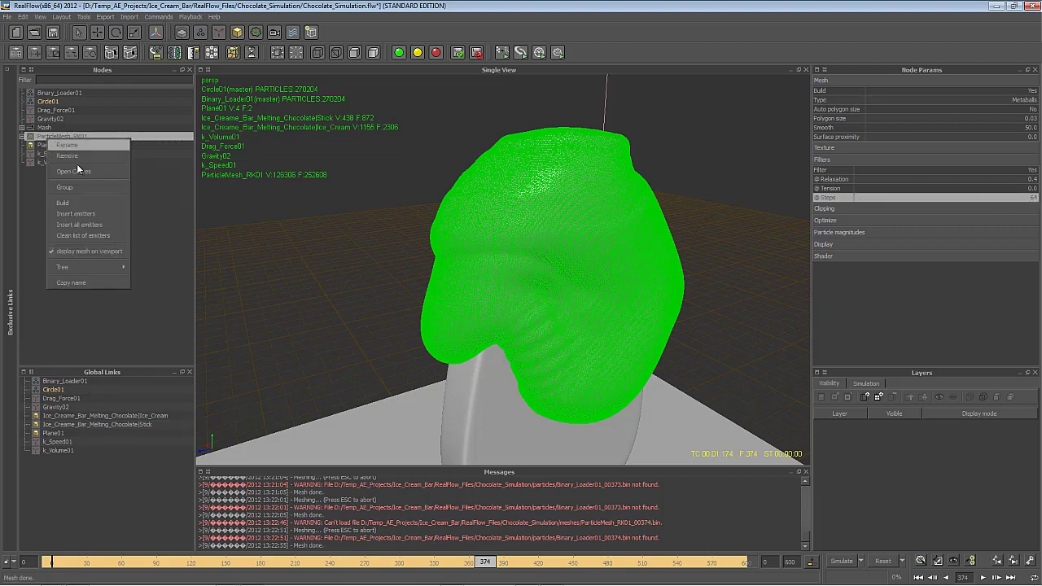
{"action": "left_click", "coordinate": [101, 205]}
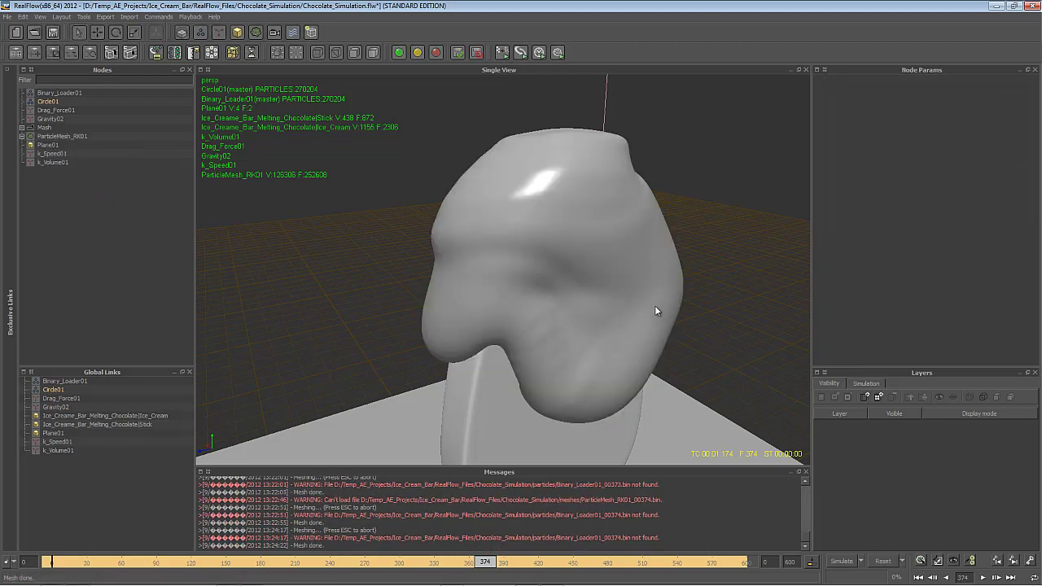
{"action": "mouse_move", "coordinate": [590, 285]}
{"action": "left_mouse_down", "text": "alt"}
{"action": "mouse_move", "coordinate": [597, 274]}
{"action": "mouse_move", "coordinate": [692, 279]}
{"action": "mouse_move", "coordinate": [562, 300]}
{"action": "mouse_move", "coordinate": [678, 233]}
{"action": "mouse_move", "coordinate": [521, 255]}
{"action": "mouse_move", "coordinate": [591, 270]}
{"action": "left_mouse_up", "text": "alt"}
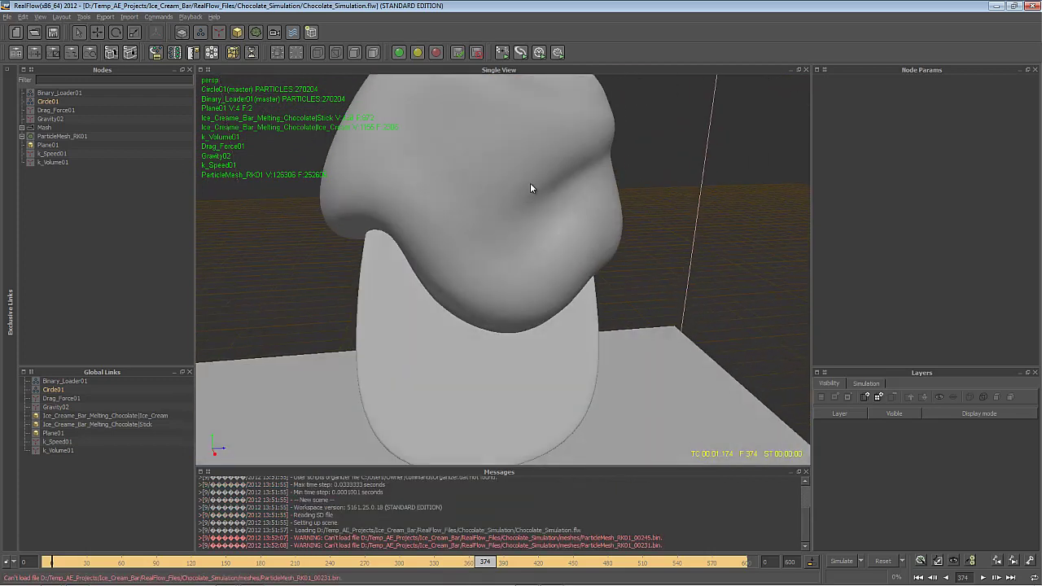
Set the particle mesh filter's Tension to 0.4 and its Steps to 240.
{"action": "left_click_drag", "start_coordinate": [529, 183], "coordinate": [546, 189], "text": "alt"}
{"action": "right_click_drag", "start_coordinate": [547, 190], "coordinate": [604, 256], "text": "alt"}
{"action": "left_click", "coordinate": [534, 221]}
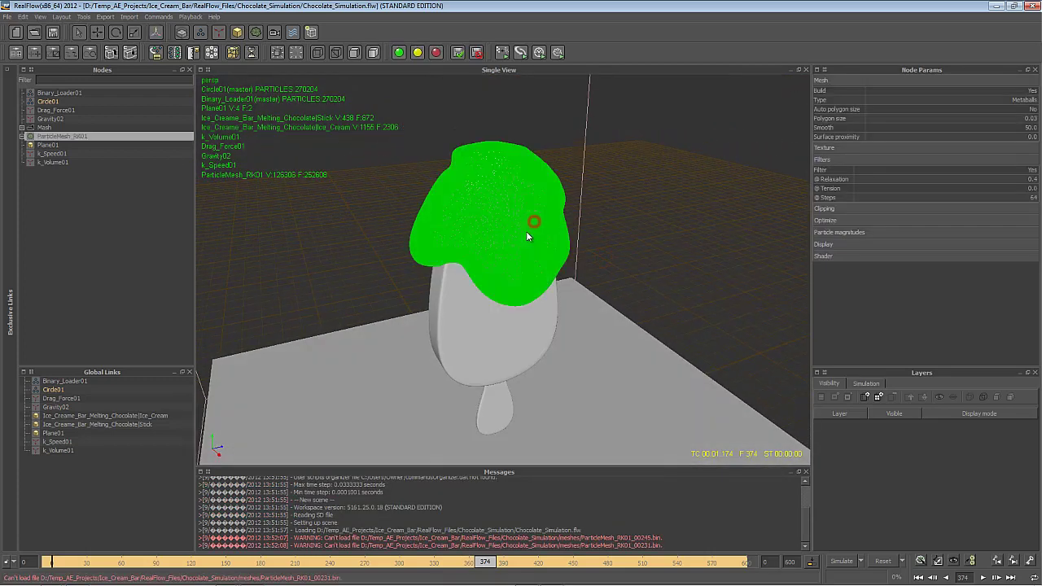
{"action": "left_click", "coordinate": [1024, 188]}
{"action": "type", "text": "0.4"}
{"action": "key", "text": "Return"}
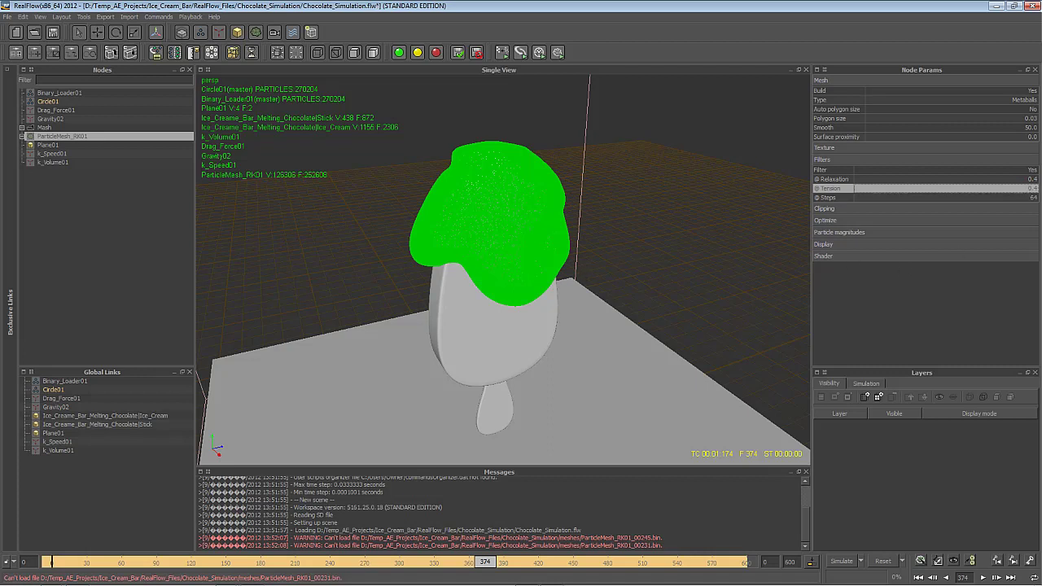
{"action": "left_click", "coordinate": [1030, 197]}
{"action": "type", "text": "2"}
{"action": "key", "text": "Return"}
{"action": "key", "text": "Return"}
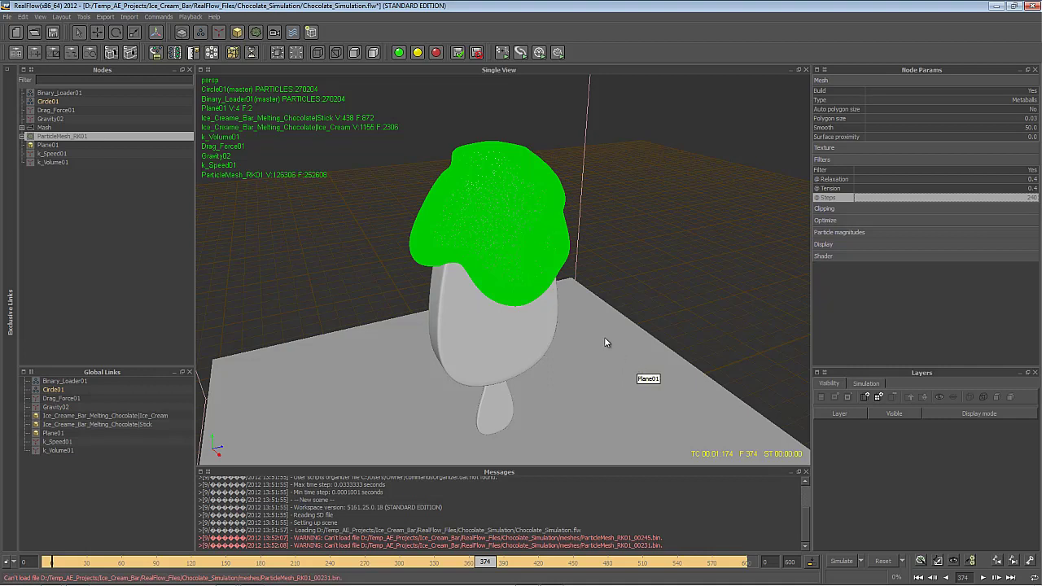
Set the particle mesh's Optimize option to Curvature.
{"action": "left_click", "coordinate": [840, 220]}
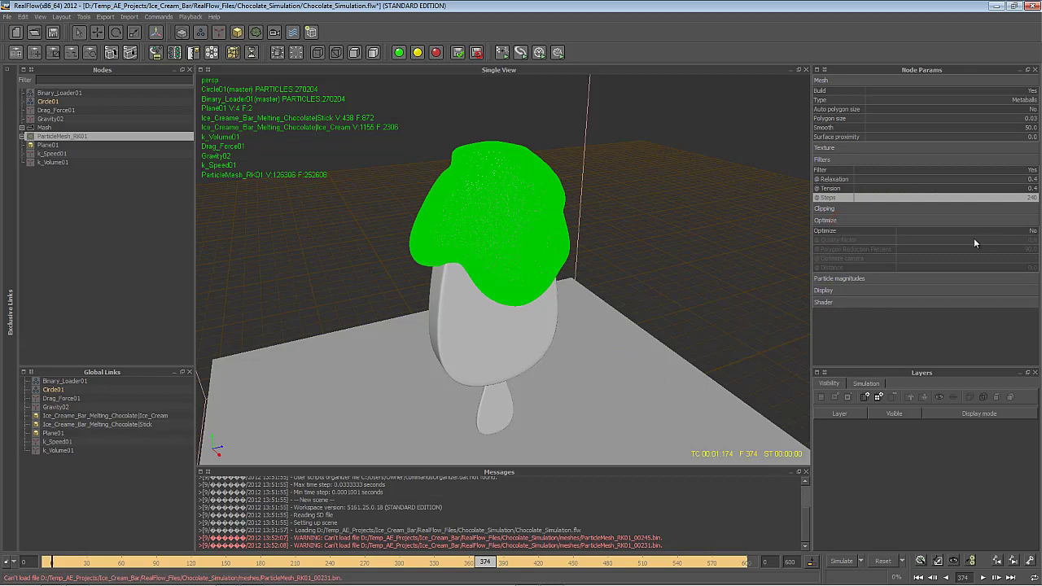
{"action": "left_click_drag", "start_coordinate": [580, 180], "coordinate": [731, 249], "text": "alt"}
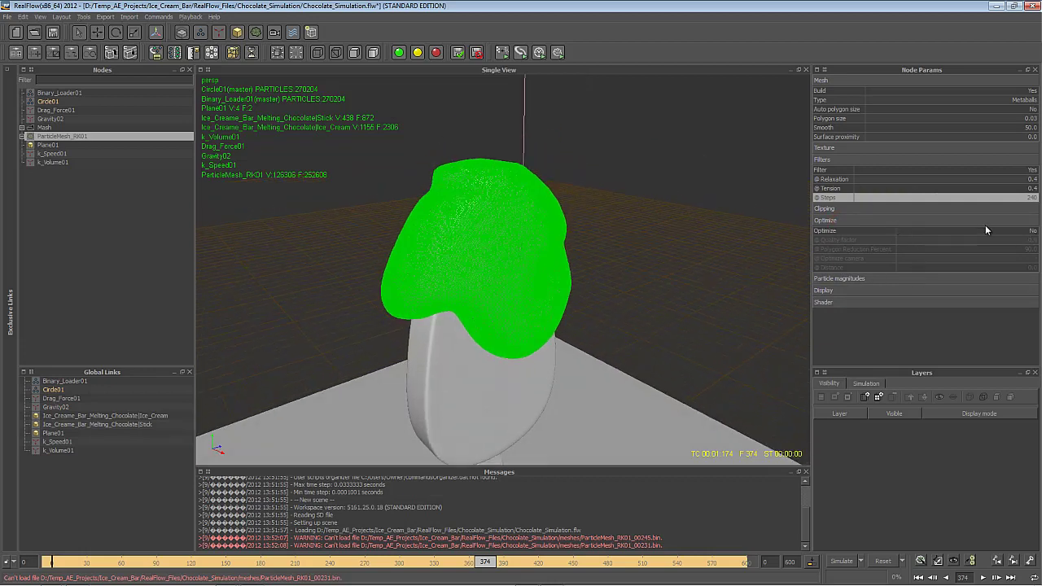
{"action": "left_click", "coordinate": [1027, 230]}
{"action": "left_click", "coordinate": [956, 247]}
{"action": "scroll", "coordinate": [474, 214], "scroll_direction": "up", "scroll_amount": 3}
{"action": "middle_click_drag", "start_coordinate": [474, 215], "coordinate": [497, 261], "text": "alt"}
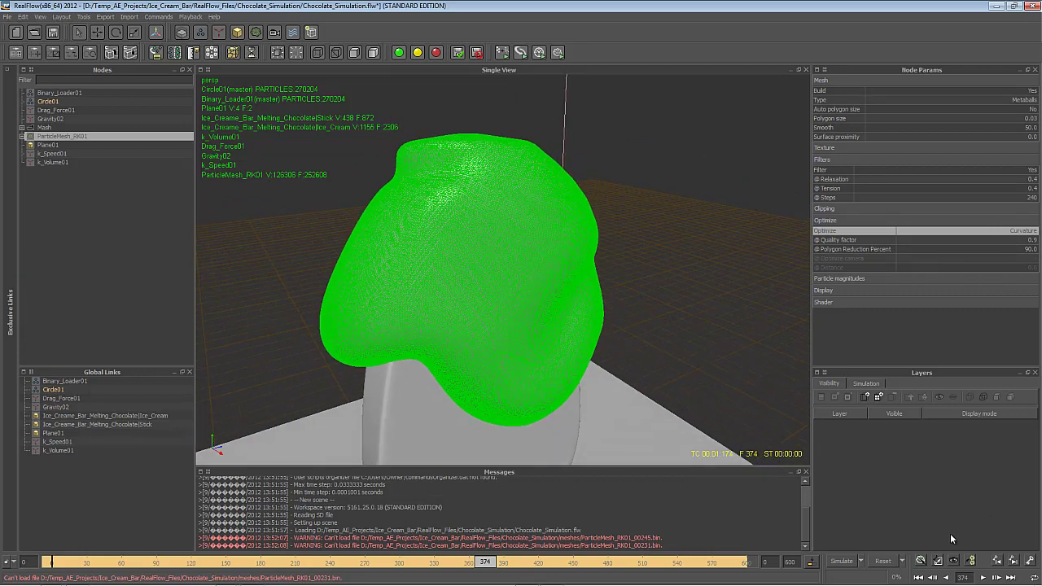
Advance to frame 376 and build the particle mesh there.
{"action": "left_click", "coordinate": [997, 577]}
{"action": "right_click", "coordinate": [84, 137]}
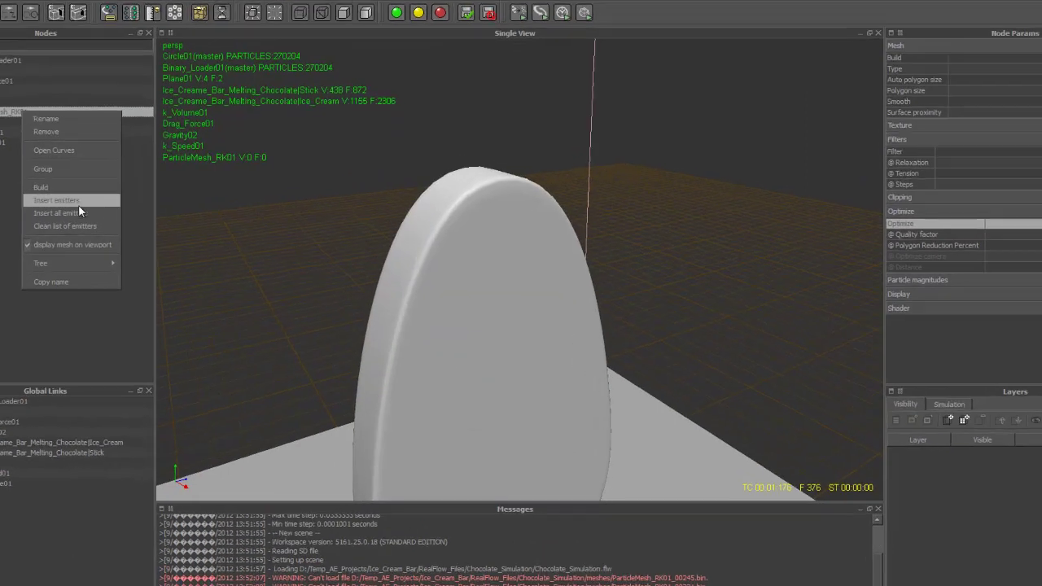
{"action": "left_click", "coordinate": [78, 211]}
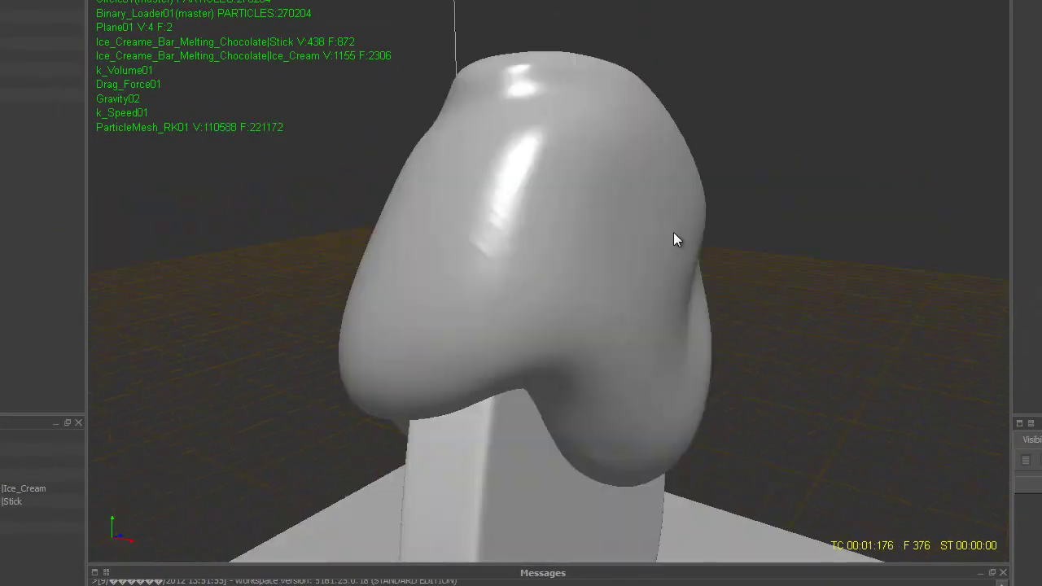
Examine the chocolate mesh's smoothness and its wireframe polygon distribution from several angles, both close up and from a distance.
{"action": "left_click_drag", "start_coordinate": [676, 233], "coordinate": [589, 138], "text": "alt"}
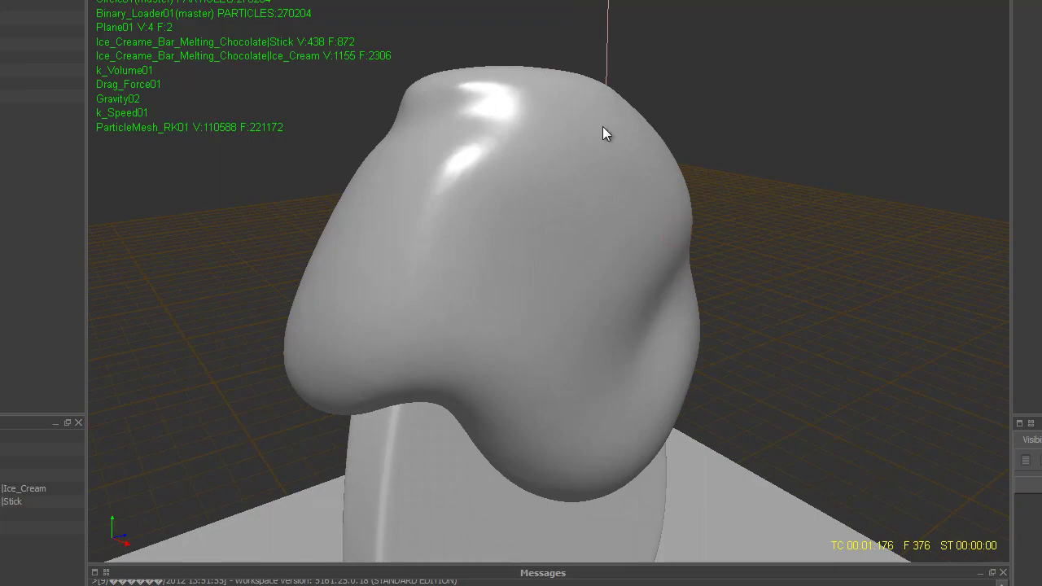
{"action": "left_click", "coordinate": [591, 206]}
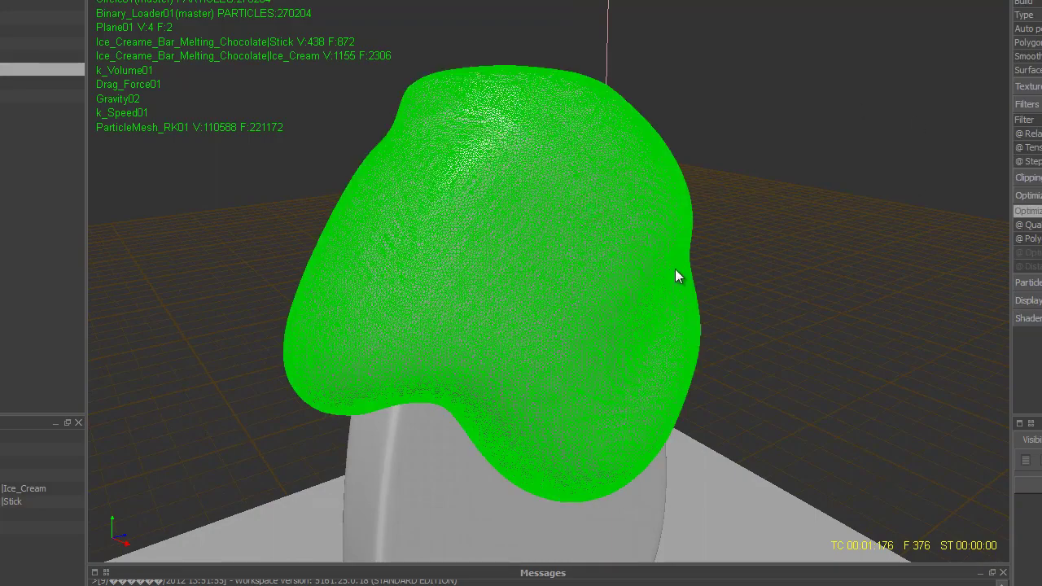
{"action": "left_click_drag", "start_coordinate": [652, 215], "coordinate": [670, 228], "text": "alt"}
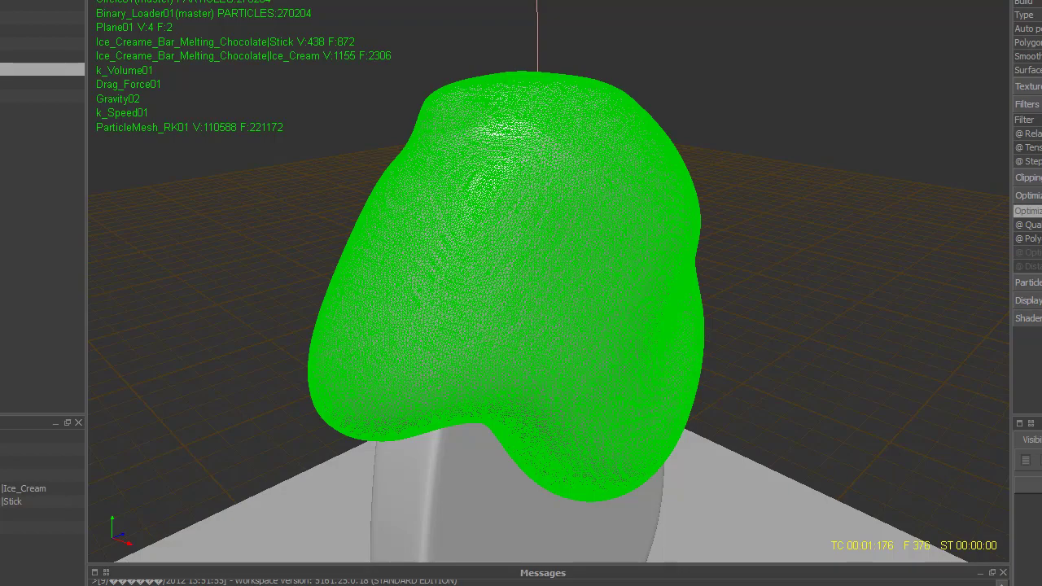
{"action": "left_click_drag", "start_coordinate": [598, 267], "coordinate": [555, 283], "text": "alt"}
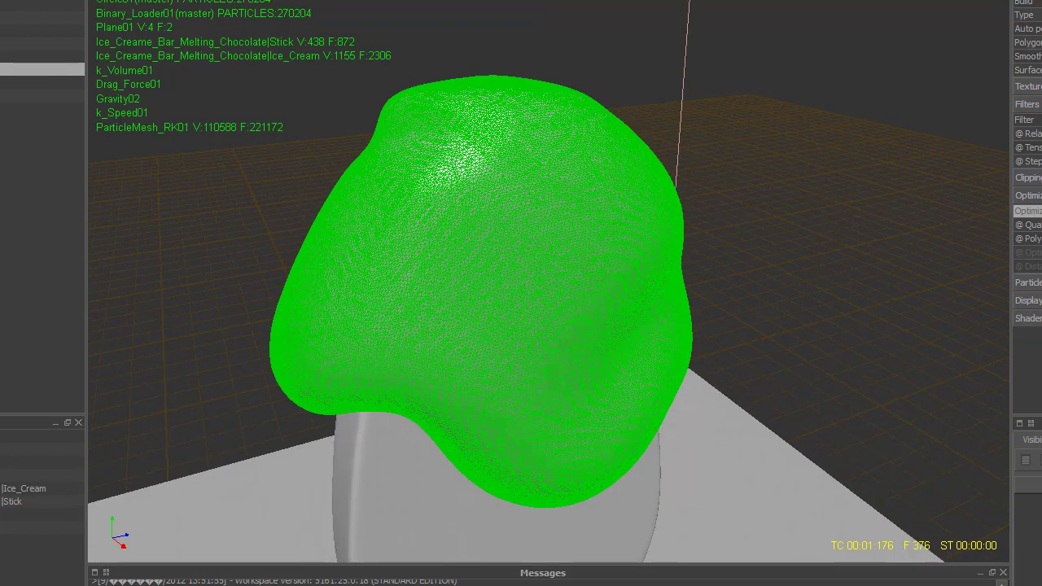
{"action": "left_click_drag", "start_coordinate": [570, 235], "coordinate": [736, 176], "text": "alt"}
{"action": "left_click_drag", "start_coordinate": [951, 177], "coordinate": [640, 417], "text": "alt"}
{"action": "scroll", "coordinate": [624, 413], "scroll_direction": "up", "scroll_amount": 3}
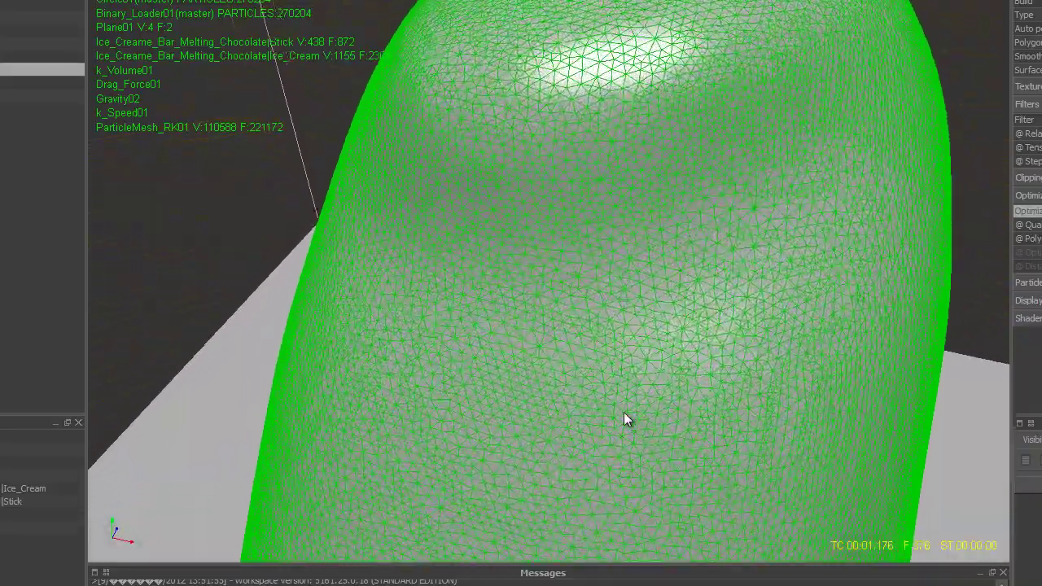
{"action": "left_click_drag", "start_coordinate": [742, 187], "coordinate": [601, 277], "text": "alt"}
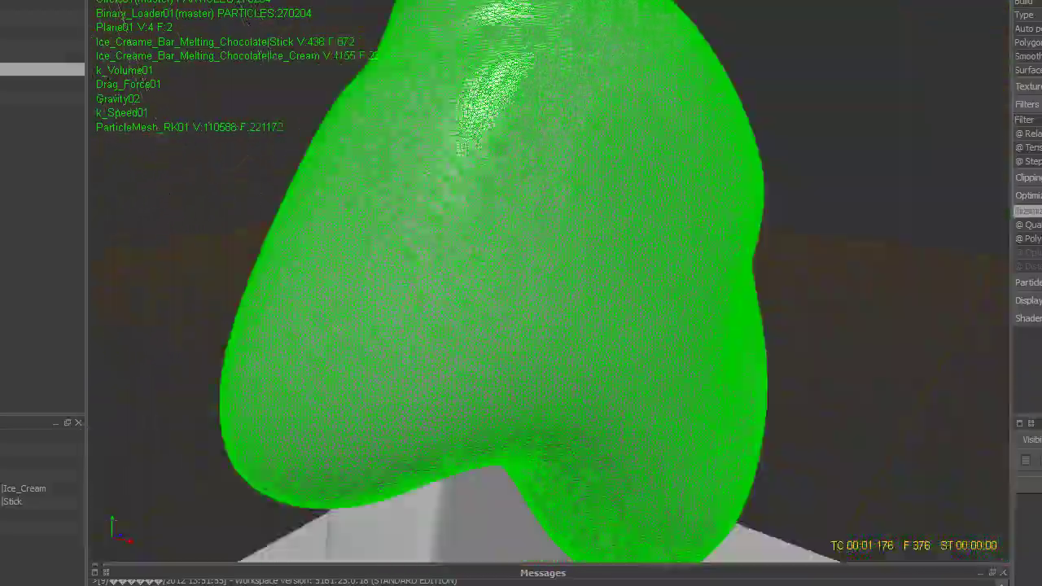
{"action": "mouse_move", "coordinate": [409, 268]}
{"action": "left_mouse_down", "text": "alt"}
{"action": "mouse_move", "coordinate": [618, 293]}
{"action": "mouse_move", "coordinate": [662, 263]}
{"action": "mouse_move", "coordinate": [591, 260]}
{"action": "mouse_move", "coordinate": [558, 247]}
{"action": "mouse_move", "coordinate": [658, 261]}
{"action": "mouse_move", "coordinate": [649, 192]}
{"action": "mouse_move", "coordinate": [616, 179]}
{"action": "mouse_move", "coordinate": [493, 179]}
{"action": "mouse_move", "coordinate": [407, 209]}
{"action": "mouse_move", "coordinate": [602, 318]}
{"action": "mouse_move", "coordinate": [589, 316]}
{"action": "mouse_move", "coordinate": [610, 377]}
{"action": "mouse_move", "coordinate": [505, 358]}
{"action": "mouse_move", "coordinate": [500, 349]}
{"action": "mouse_move", "coordinate": [668, 277]}
{"action": "mouse_move", "coordinate": [633, 293]}
{"action": "mouse_move", "coordinate": [621, 325]}
{"action": "mouse_move", "coordinate": [634, 351]}
{"action": "mouse_move", "coordinate": [716, 305]}
{"action": "mouse_move", "coordinate": [561, 282]}
{"action": "mouse_move", "coordinate": [683, 335]}
{"action": "mouse_move", "coordinate": [677, 371]}
{"action": "mouse_move", "coordinate": [614, 396]}
{"action": "left_mouse_up", "text": "alt"}
{"action": "left_click", "coordinate": [693, 365]}
{"action": "mouse_move", "coordinate": [614, 395]}
{"action": "right_mouse_down", "text": "alt"}
{"action": "mouse_move", "coordinate": [693, 364]}
{"action": "mouse_move", "coordinate": [670, 361]}
{"action": "mouse_move", "coordinate": [663, 389]}
{"action": "right_mouse_up", "text": "alt"}
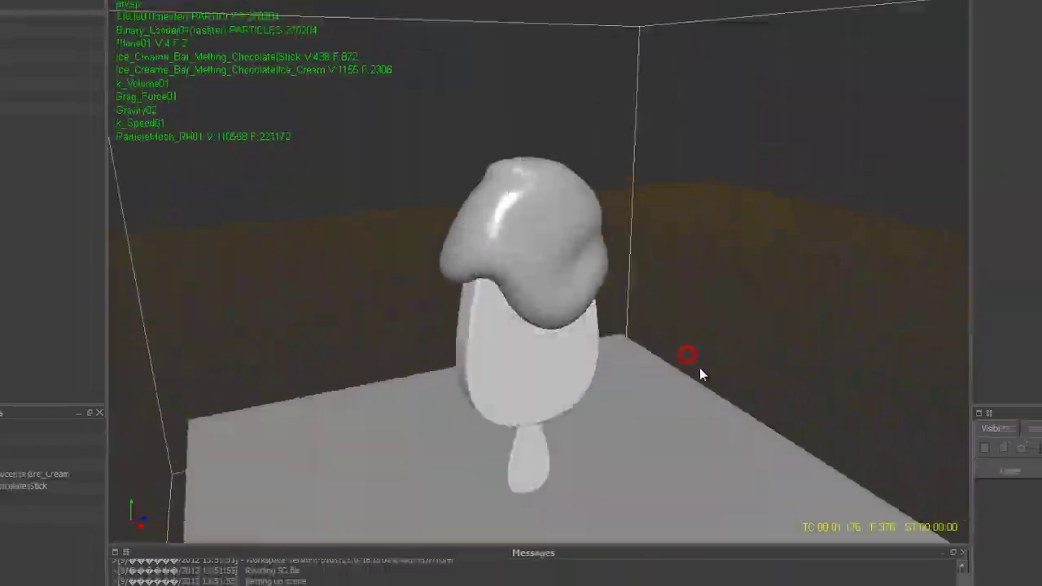
{"action": "scroll", "coordinate": [532, 330], "scroll_direction": "up", "scroll_amount": 5}
{"action": "mouse_move", "coordinate": [576, 347]}
{"action": "left_mouse_down", "text": "alt"}
{"action": "mouse_move", "coordinate": [532, 330]}
{"action": "mouse_move", "coordinate": [584, 329]}
{"action": "left_mouse_up", "text": "alt"}
{"action": "scroll", "coordinate": [583, 329], "scroll_direction": "down", "scroll_amount": 6}
Build the particle mesh for the whole frame range starting from frame 0 and save the scene.
{"action": "left_click", "coordinate": [918, 577]}
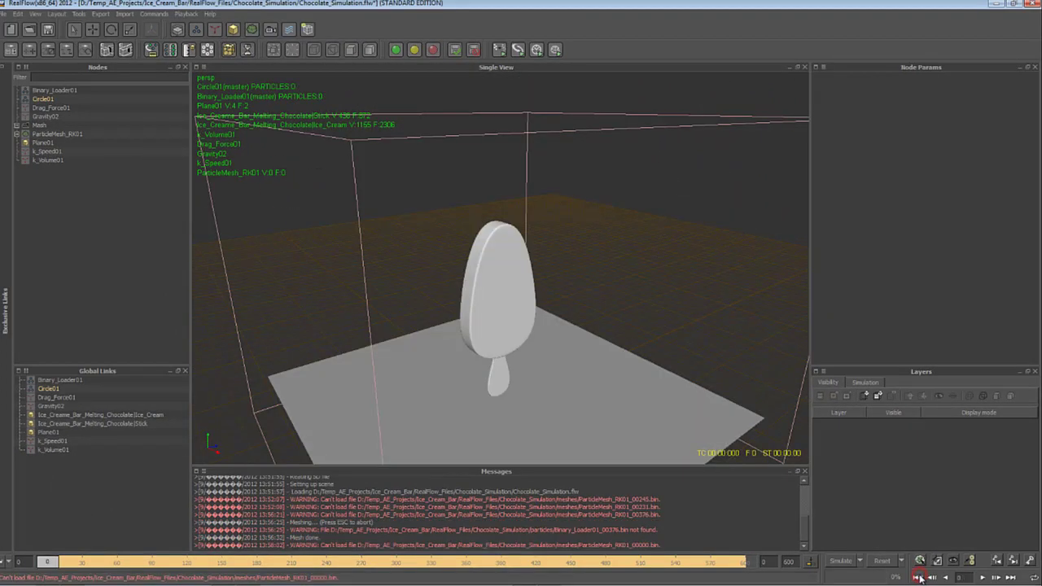
{"action": "left_click", "coordinate": [69, 136]}
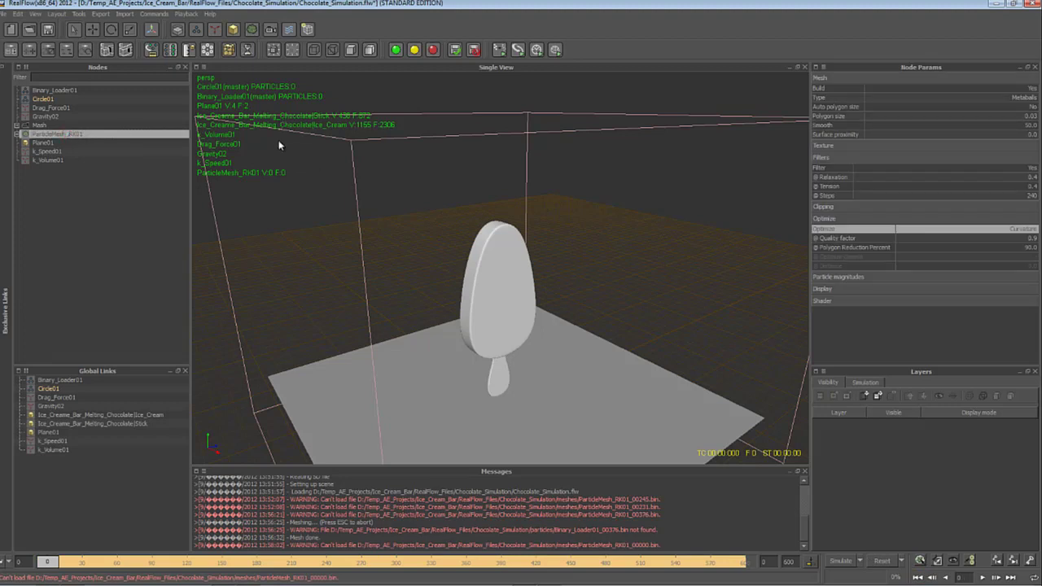
{"action": "left_click", "coordinate": [556, 51]}
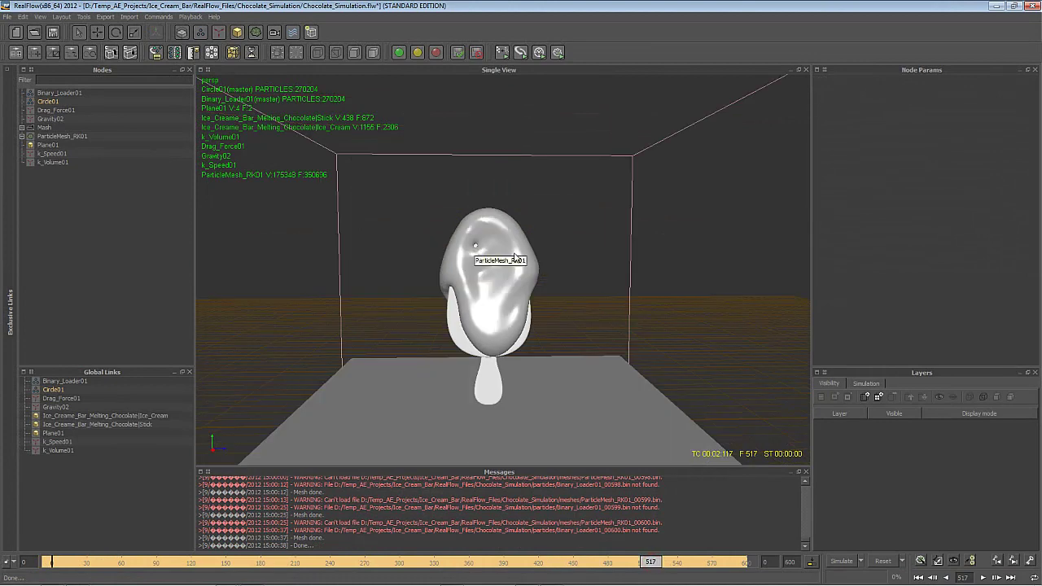
{"action": "key", "text": "ctrl+s"}
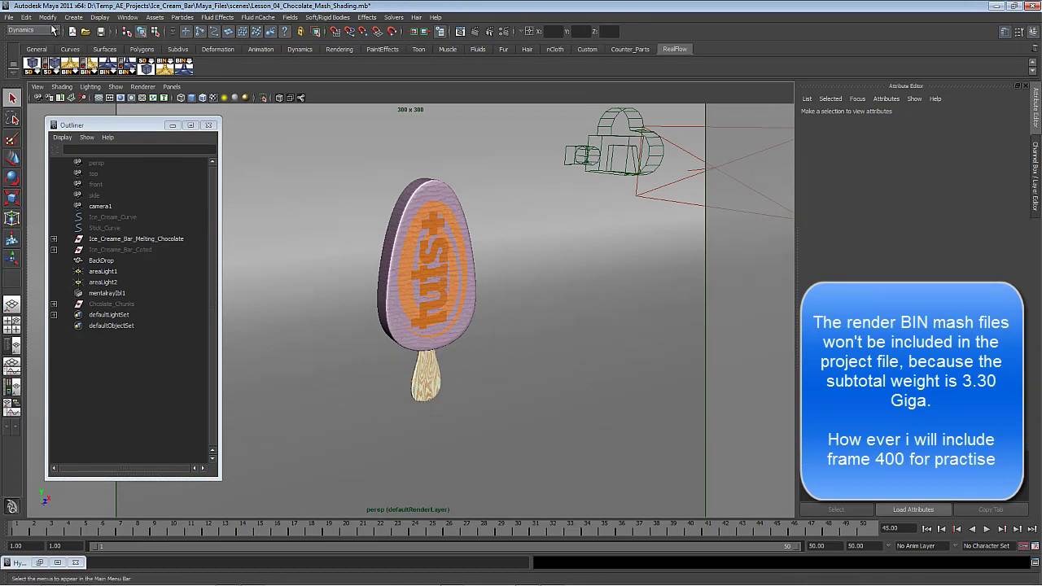
In Maya, import the RealFlow BIN mesh sequence starting with ParticleMesh_RK01_00000.bin from the Chocolate_Simulation meshes folder.
{"action": "key", "text": "ctrl+a"}
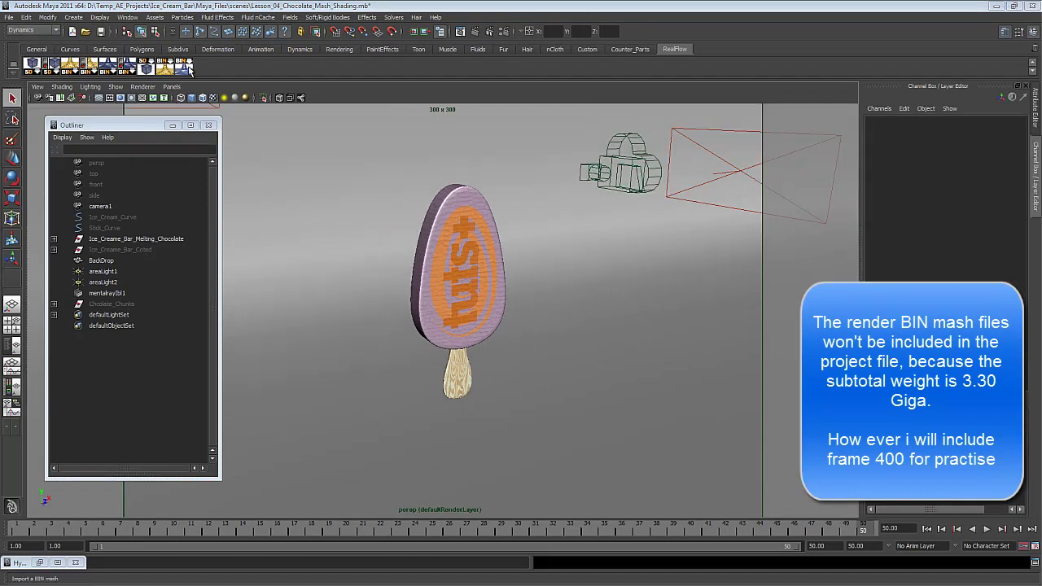
{"action": "left_click", "coordinate": [278, 67]}
{"action": "left_click", "coordinate": [183, 71]}
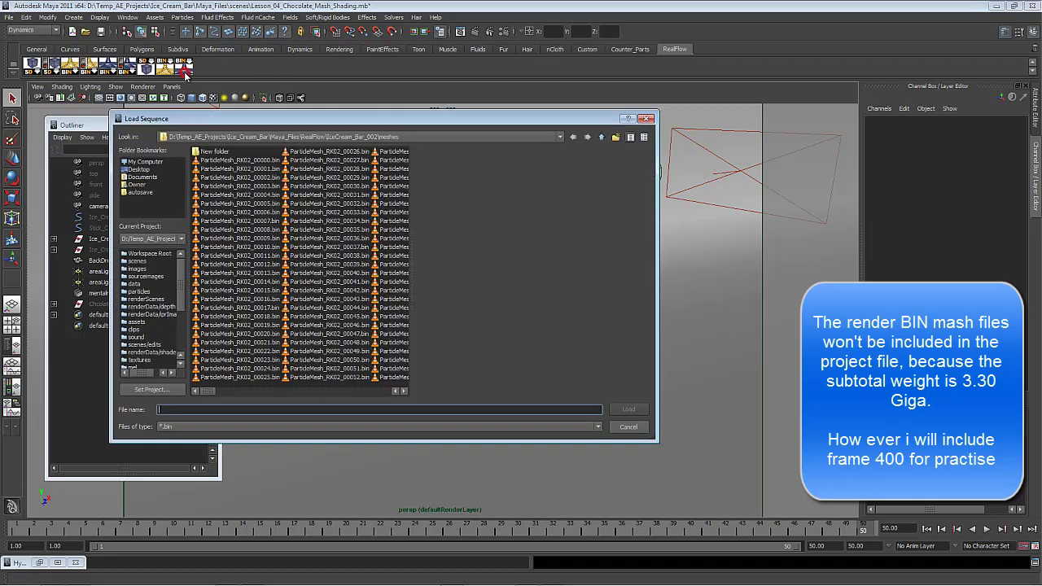
{"action": "double_click", "coordinate": [234, 196]}
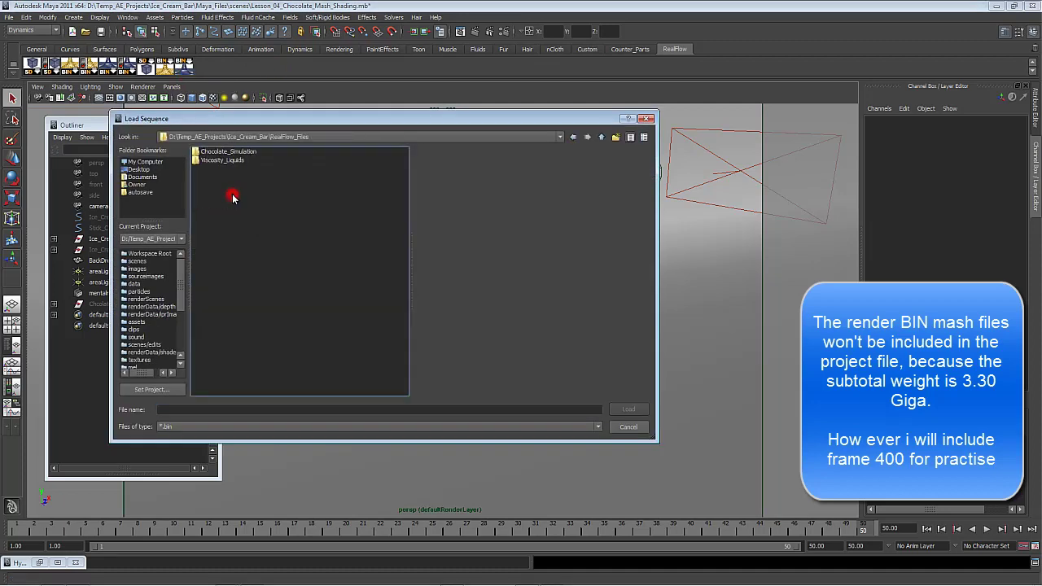
{"action": "double_click", "coordinate": [243, 154]}
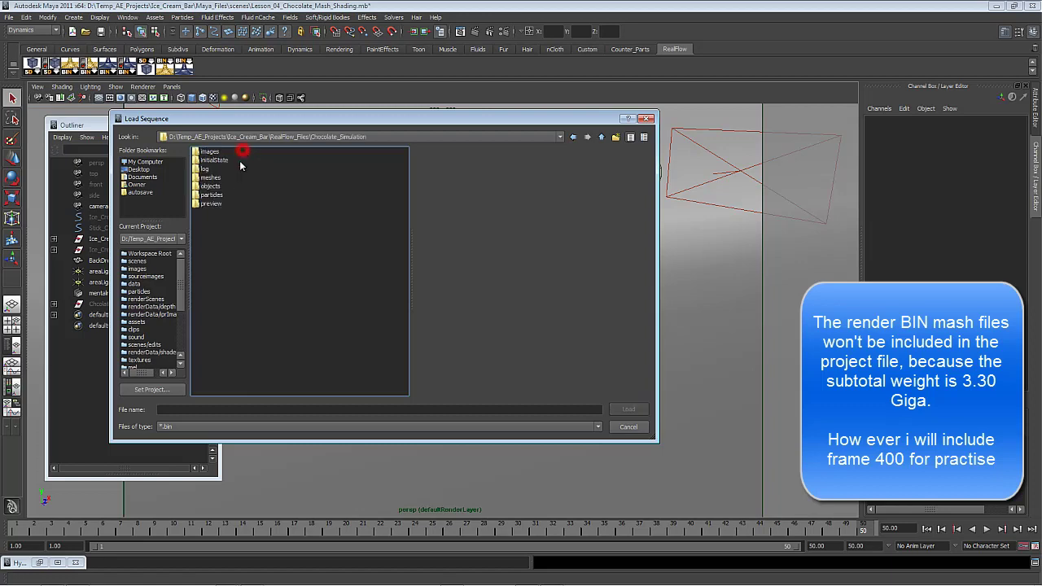
{"action": "double_click", "coordinate": [214, 181]}
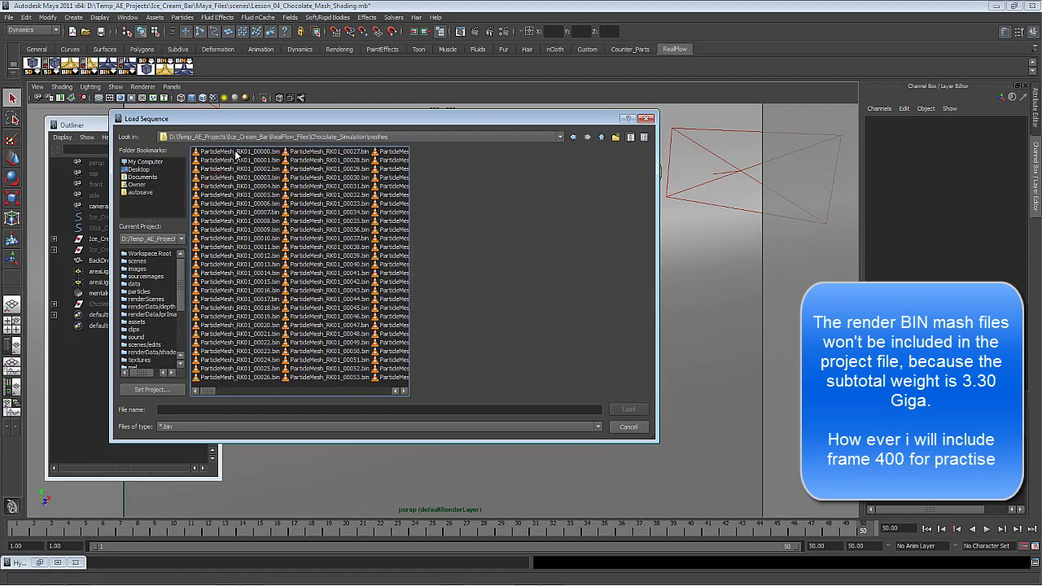
{"action": "left_click", "coordinate": [236, 152]}
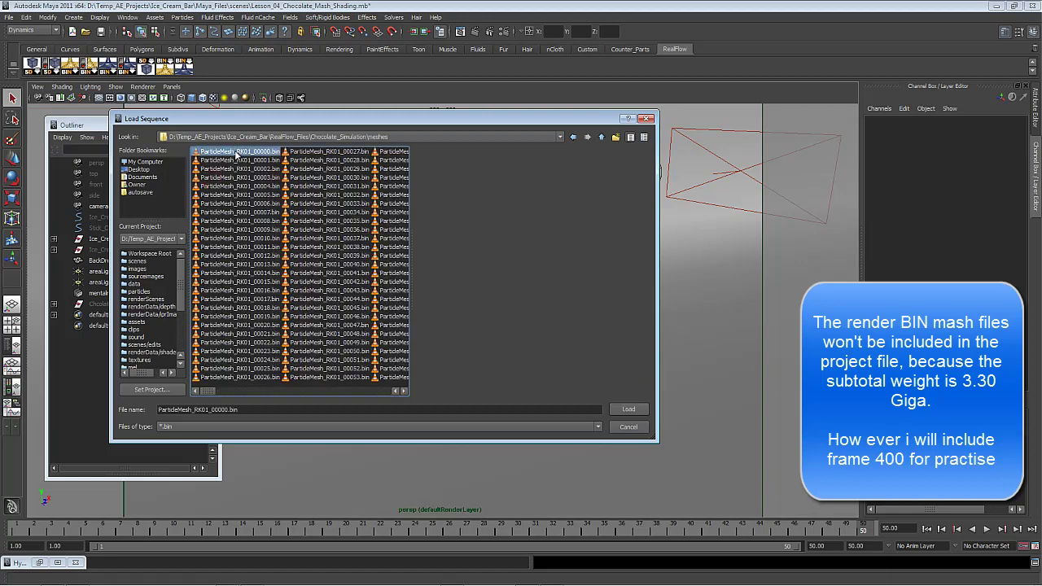
{"action": "left_click", "coordinate": [628, 409]}
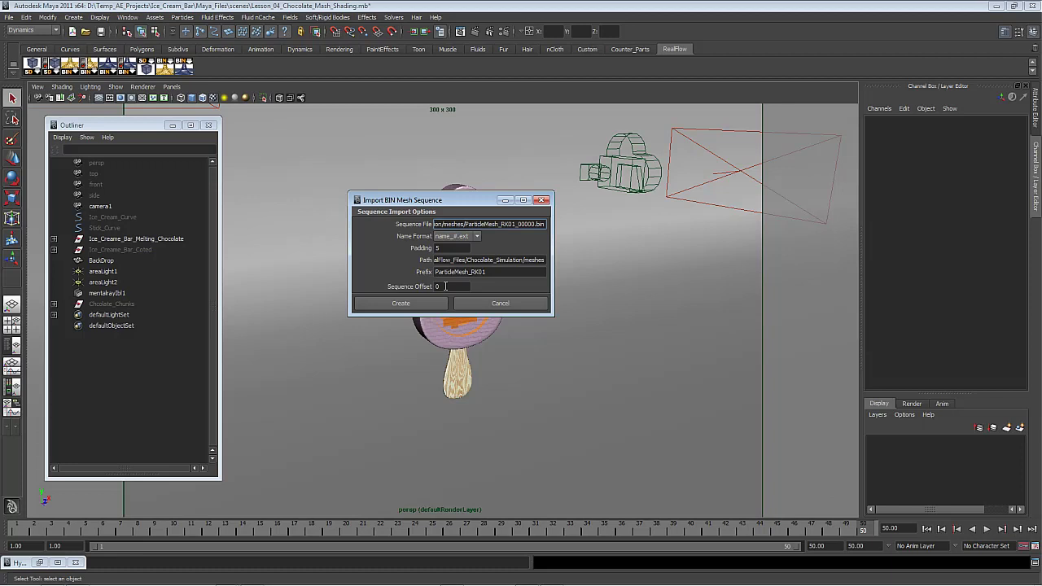
{"action": "left_click", "coordinate": [402, 303]}
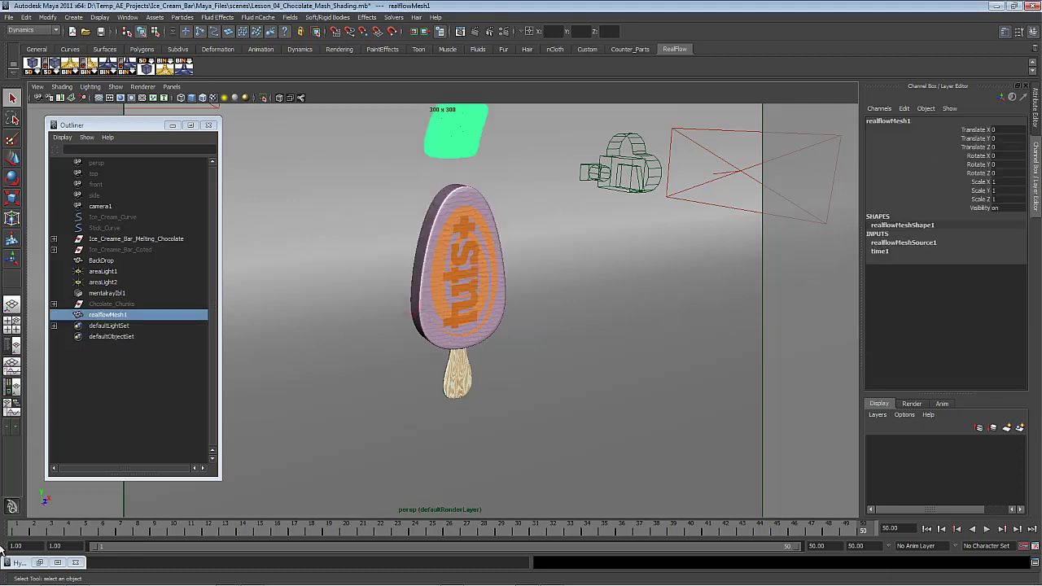
Scrub through the imported mesh animation, and set the scene's time unit to 200 fps in the preferences.
{"action": "left_click_drag", "start_coordinate": [70, 529], "coordinate": [909, 467]}
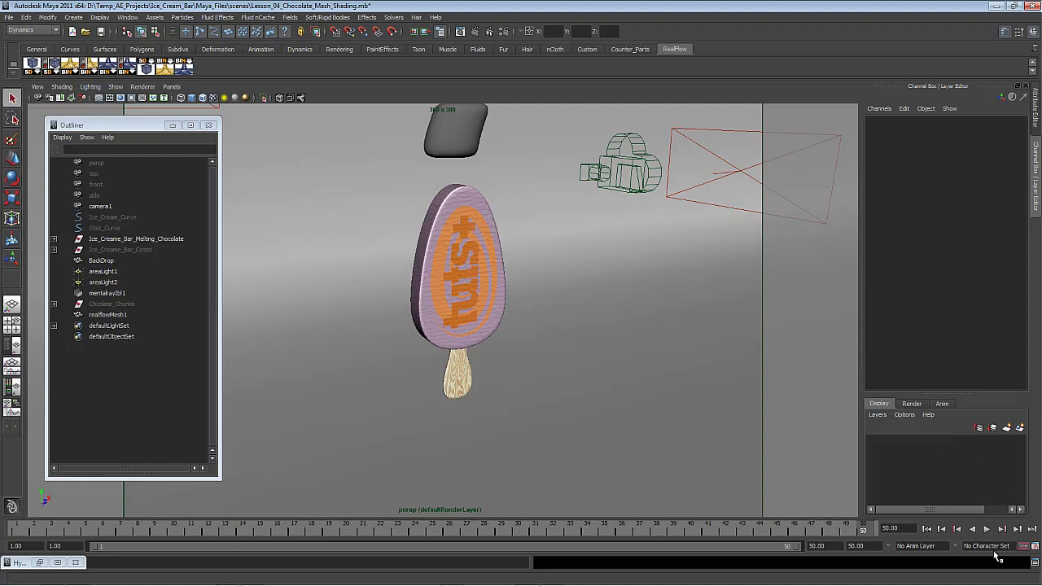
{"action": "left_click", "coordinate": [1037, 547]}
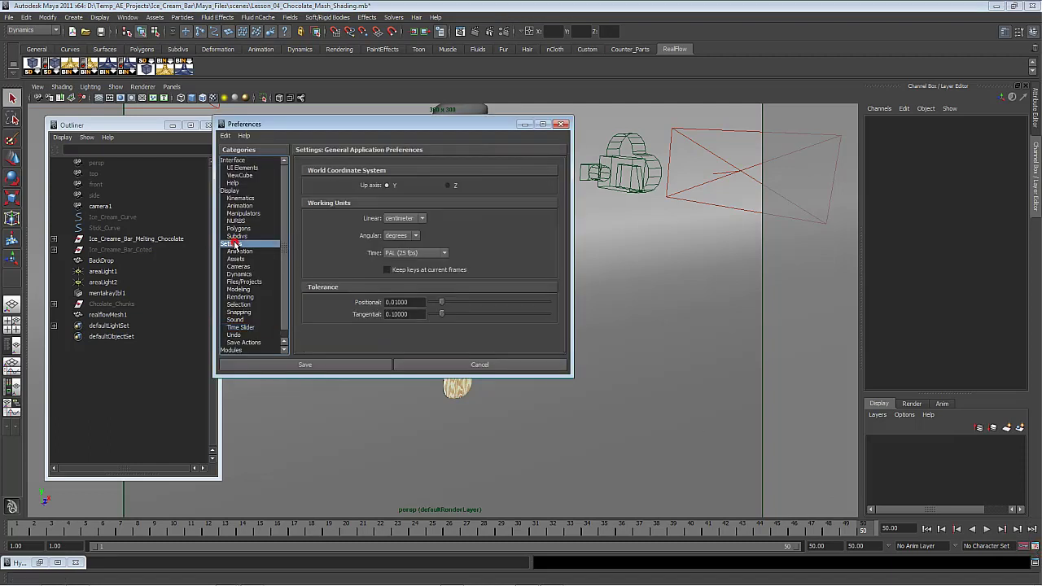
{"action": "left_click", "coordinate": [442, 254]}
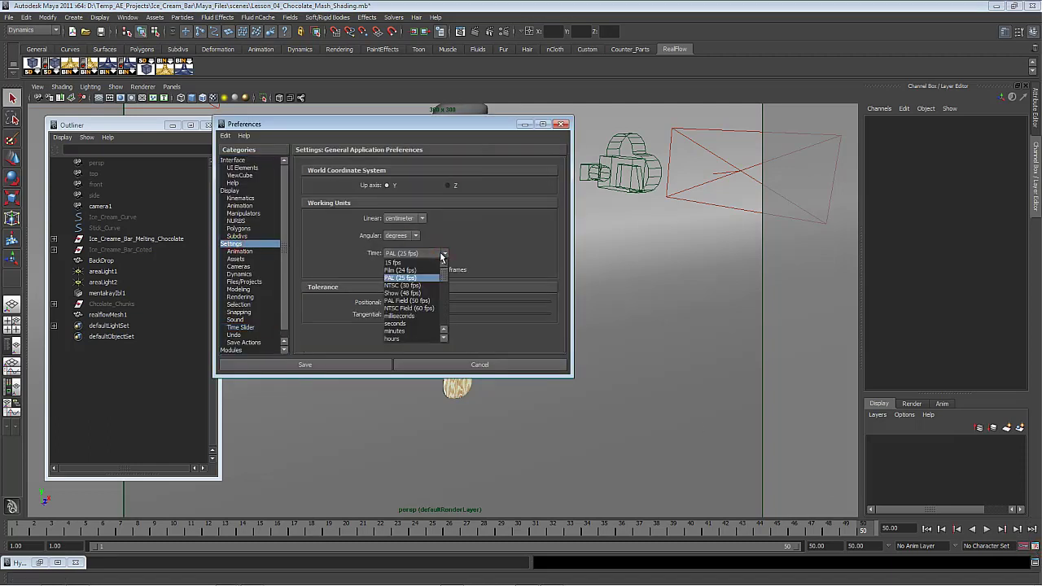
{"action": "left_click_drag", "start_coordinate": [443, 279], "coordinate": [449, 299]}
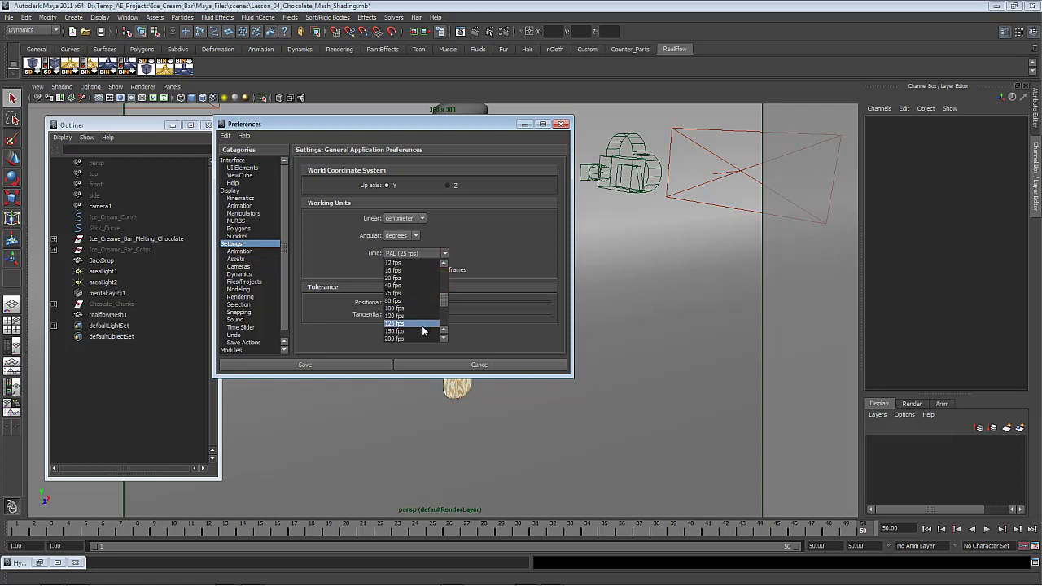
{"action": "left_click", "coordinate": [415, 337]}
{"action": "left_click", "coordinate": [300, 365]}
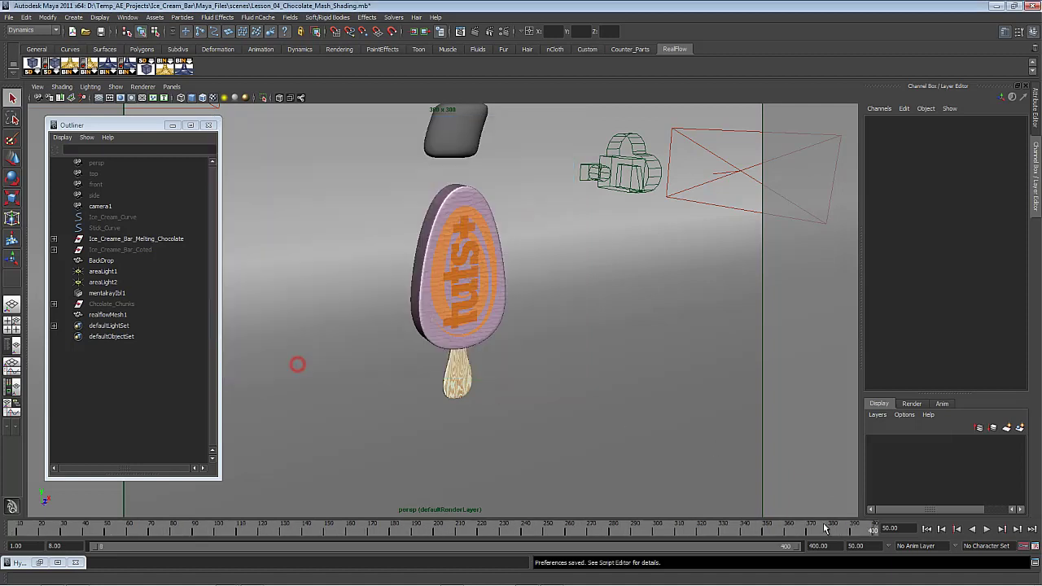
Set the animation range to frames 1 to 600 and scrub through the chocolate mesh animation.
{"action": "double_click", "coordinate": [872, 544]}
{"action": "type", "text": "600"}
{"action": "key", "text": "Return"}
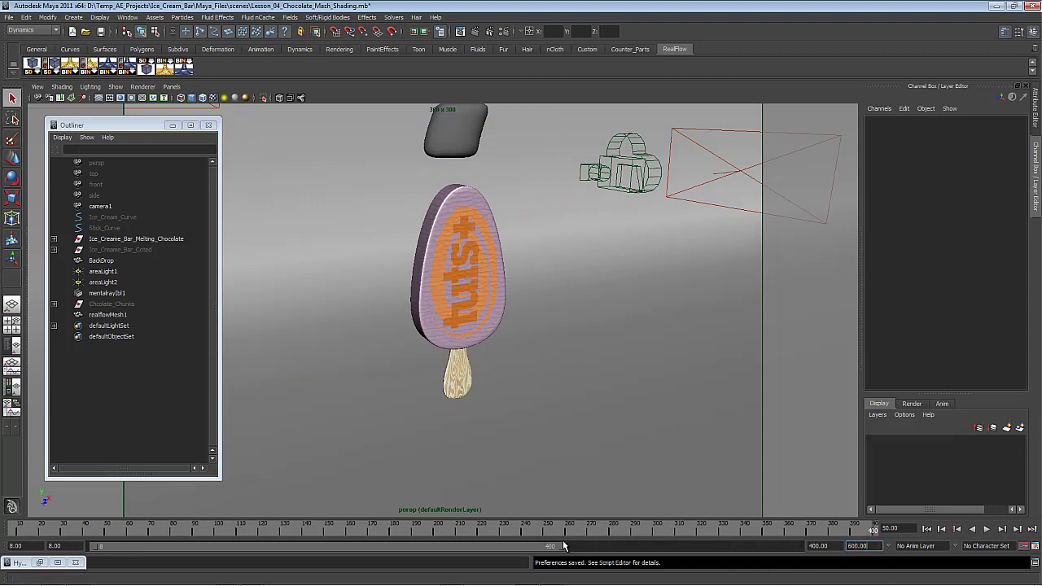
{"action": "left_click_drag", "start_coordinate": [14, 529], "coordinate": [249, 521]}
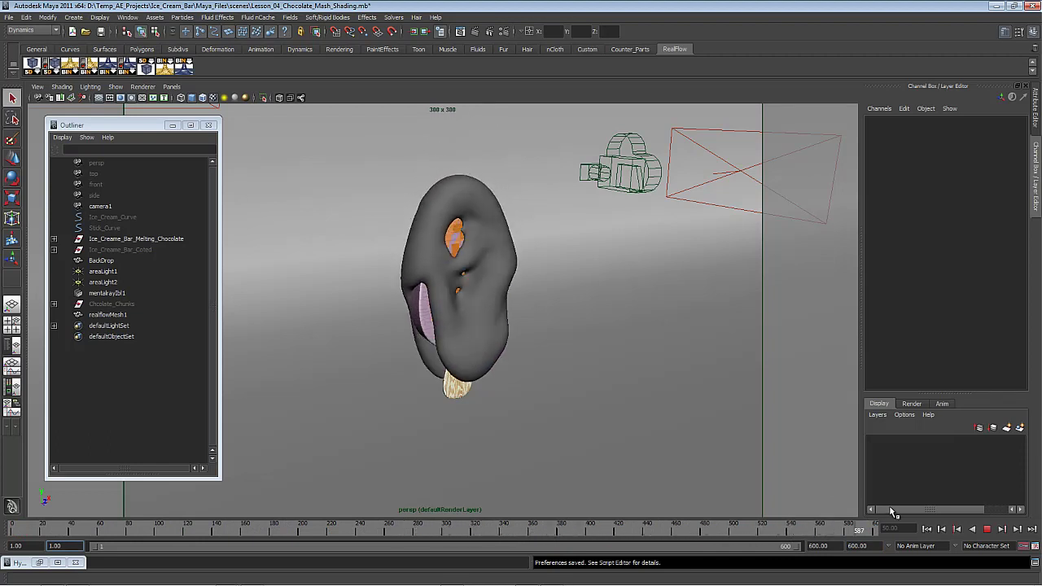
Extend the end of the animation to frame 1200 and scrub from frame 600 to the end.
{"action": "double_click", "coordinate": [857, 545]}
{"action": "type", "text": "1200"}
{"action": "key", "text": "Return"}
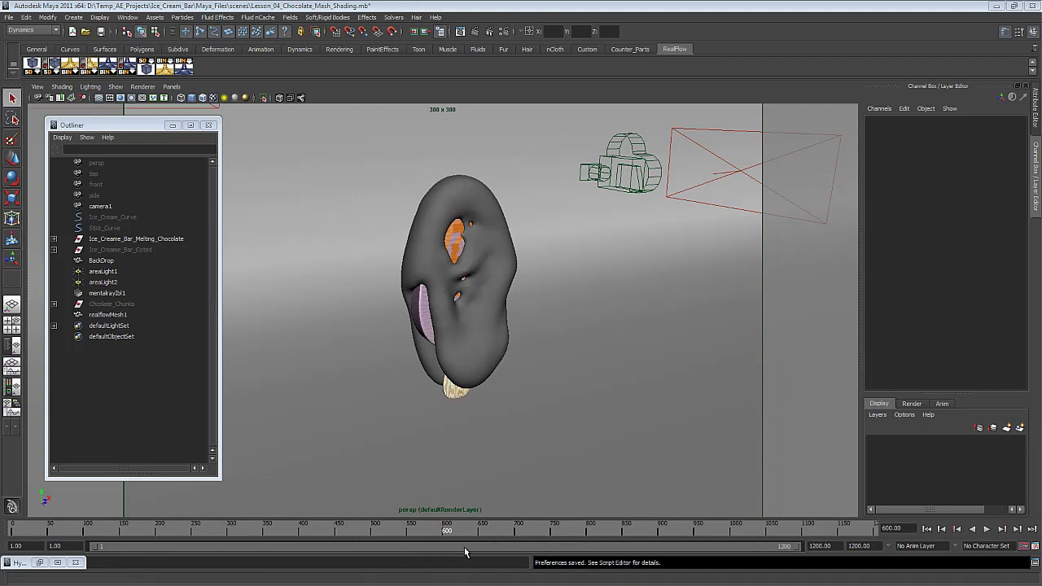
{"action": "mouse_move", "coordinate": [447, 535]}
{"action": "left_mouse_down"}
{"action": "mouse_move", "coordinate": [34, 538]}
{"action": "mouse_move", "coordinate": [128, 527]}
{"action": "mouse_move", "coordinate": [781, 529]}
{"action": "mouse_move", "coordinate": [292, 544]}
{"action": "mouse_move", "coordinate": [347, 516]}
{"action": "mouse_move", "coordinate": [452, 536]}
{"action": "mouse_move", "coordinate": [438, 535]}
{"action": "mouse_move", "coordinate": [879, 527]}
{"action": "left_mouse_up"}
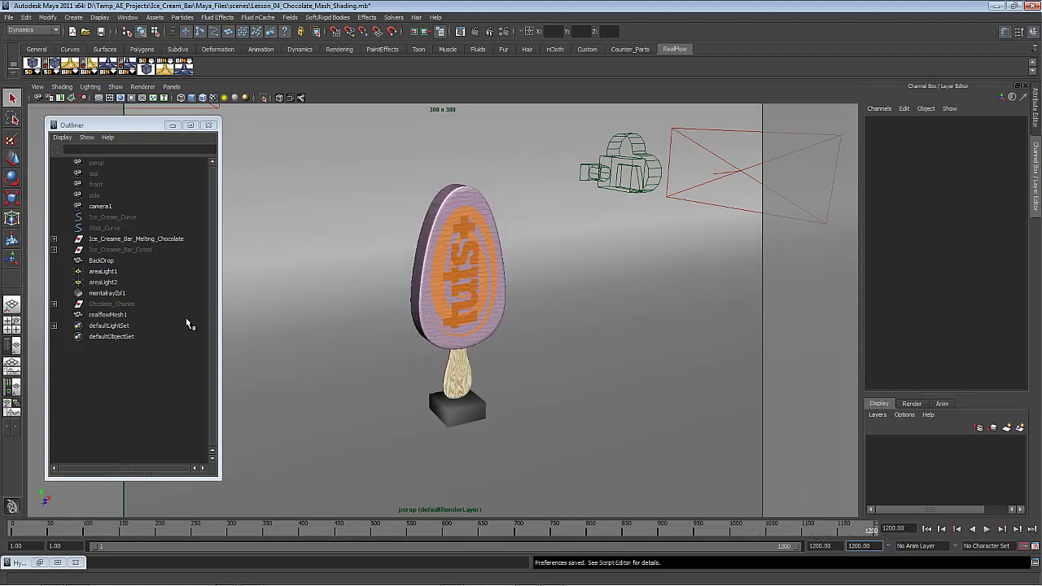
Set the Sequence Offset of realflowMesh1's mesh source to 600 and scrub around the frame where the mesh starts.
{"action": "left_click", "coordinate": [98, 315]}
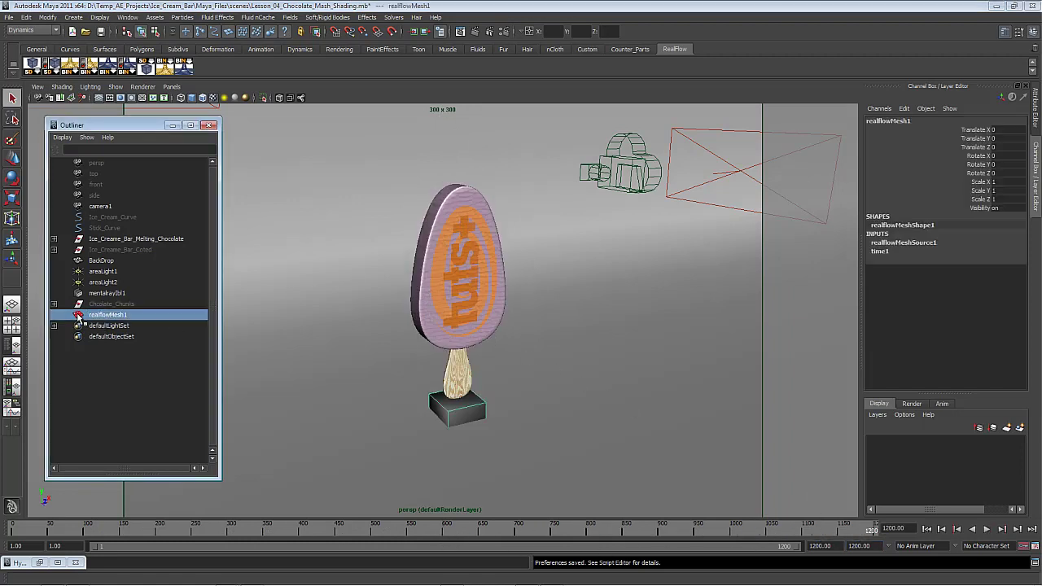
{"action": "left_click", "coordinate": [141, 316]}
{"action": "left_click", "coordinate": [1036, 112]}
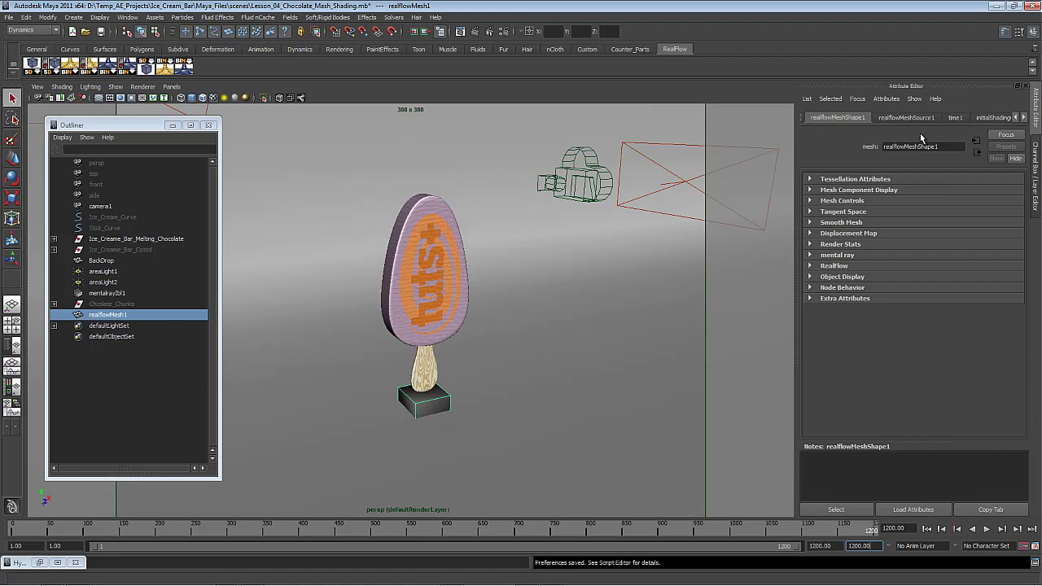
{"action": "left_click", "coordinate": [913, 118]}
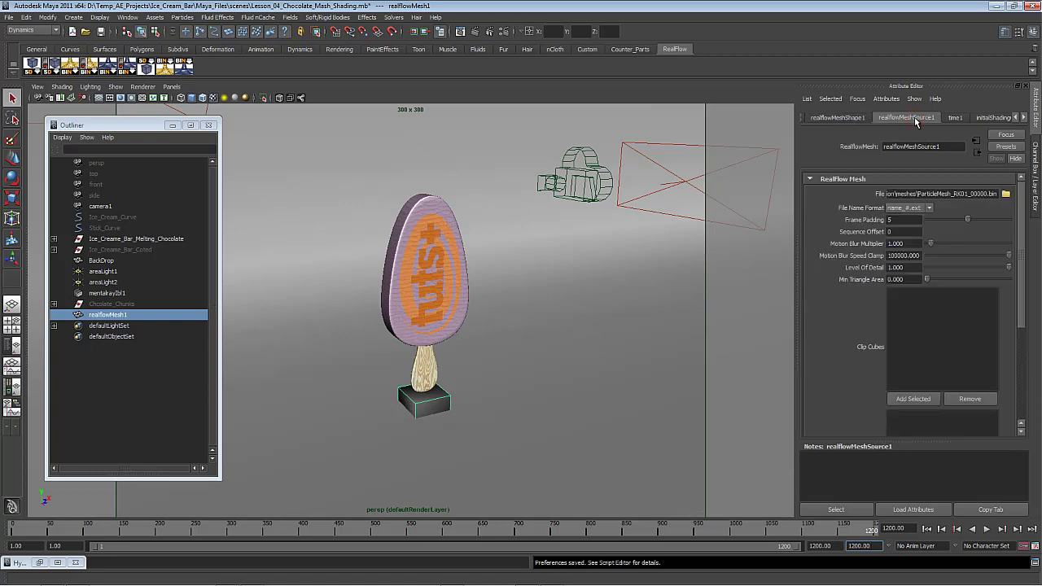
{"action": "double_click", "coordinate": [904, 231]}
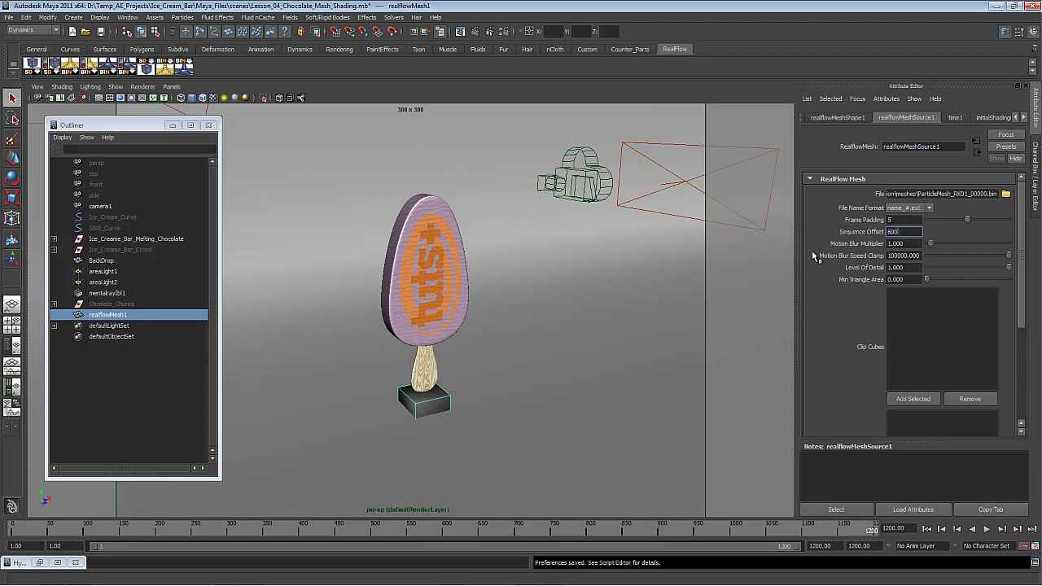
{"action": "left_click_drag", "start_coordinate": [432, 532], "coordinate": [403, 532]}
{"action": "left_click_drag", "start_coordinate": [387, 528], "coordinate": [441, 532]}
At frame 599, turn the Visibility of realflowMesh1 off and set a key on it.
{"action": "left_click_drag", "start_coordinate": [906, 528], "coordinate": [755, 579]}
{"action": "type", "text": "599"}
{"action": "key", "text": "Return"}
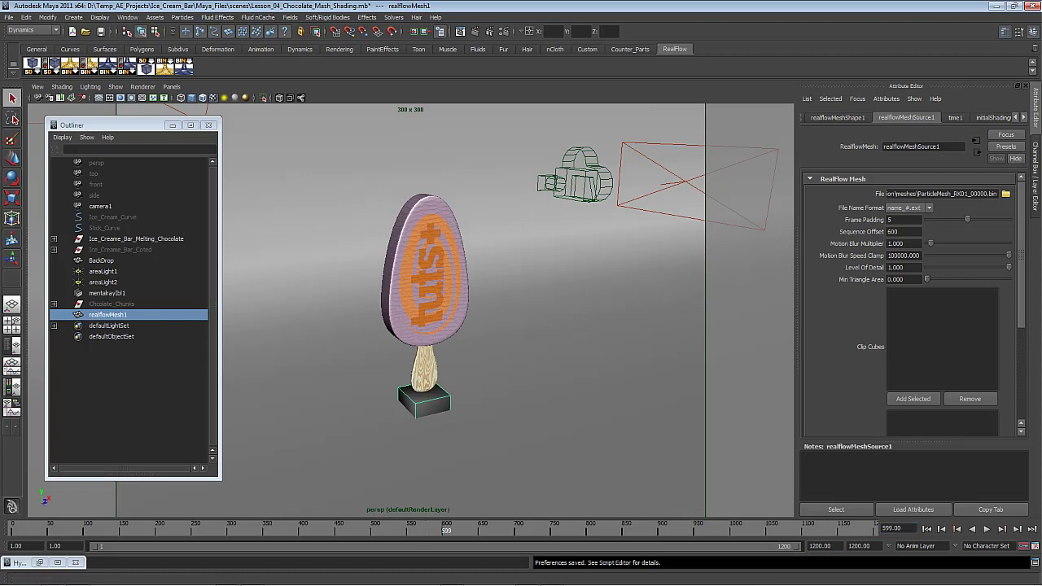
{"action": "left_click", "coordinate": [1036, 151]}
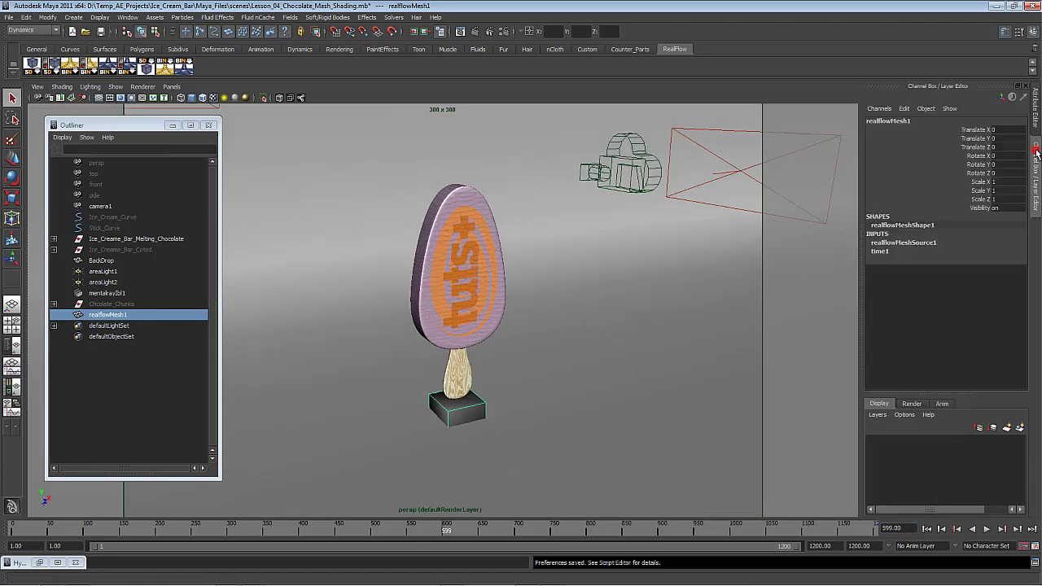
{"action": "left_click", "coordinate": [1001, 208]}
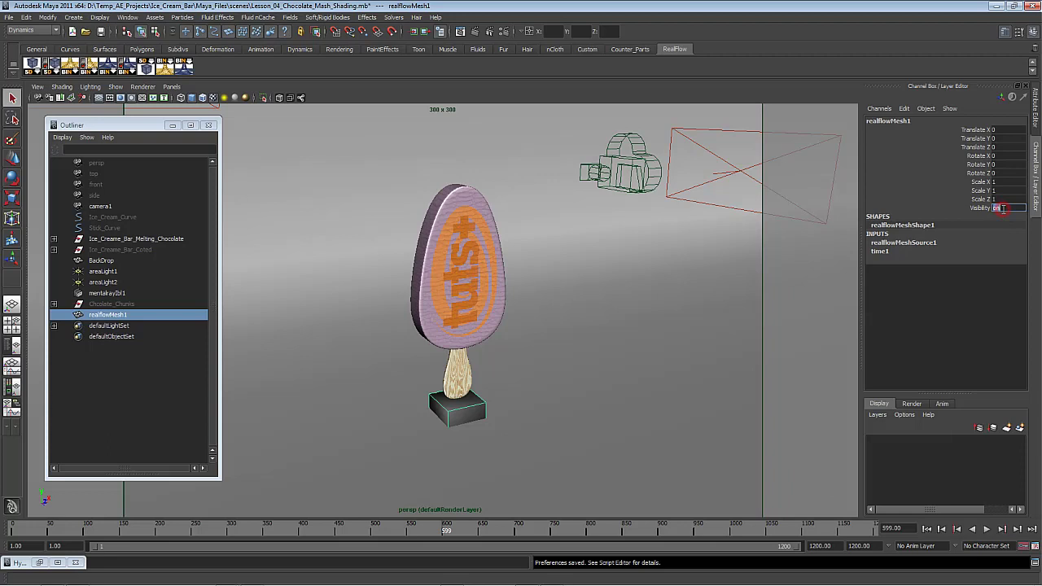
{"action": "type", "text": "0"}
{"action": "key", "text": "Return"}
{"action": "left_click", "coordinate": [981, 208]}
{"action": "right_click", "coordinate": [982, 211]}
{"action": "left_click", "coordinate": [981, 226]}
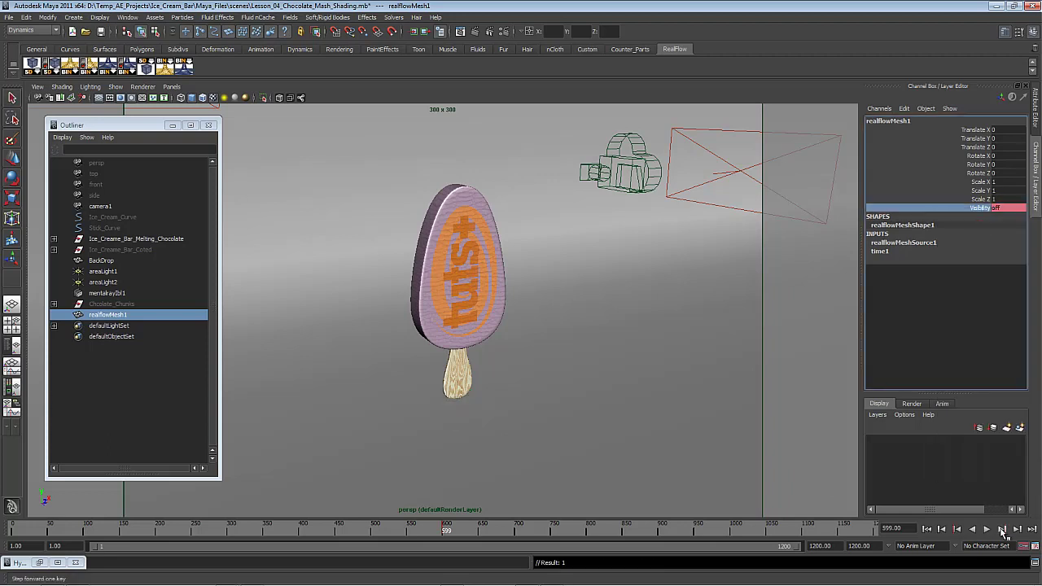
At frame 600, key the Visibility of realflowMesh1 to on, scrub through the frames that follow and save the scene.
{"action": "left_click", "coordinate": [1016, 529]}
{"action": "left_click", "coordinate": [1009, 210]}
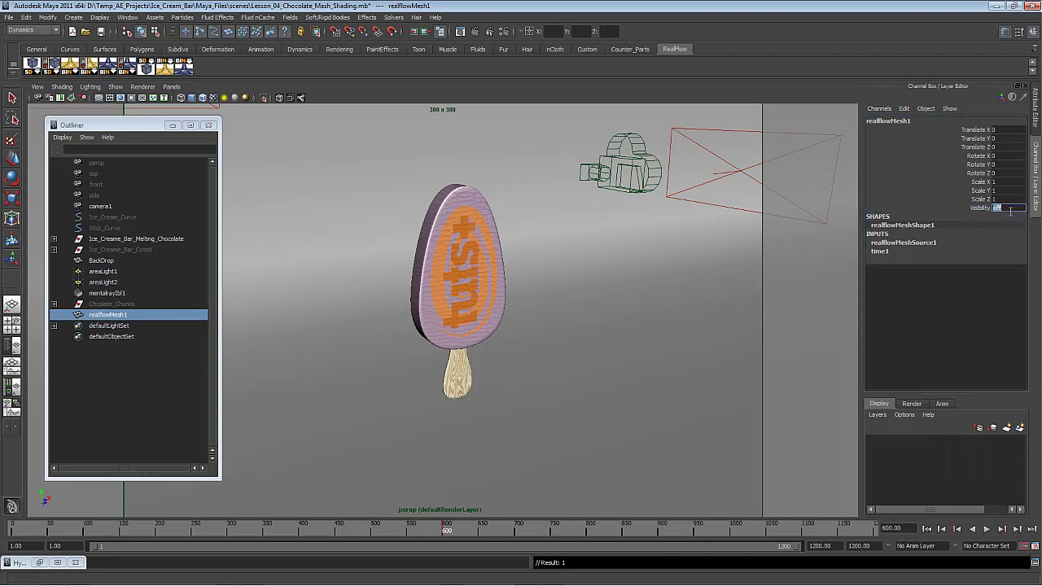
{"action": "type", "text": "1"}
{"action": "key", "text": "Return"}
{"action": "left_click_drag", "start_coordinate": [446, 527], "coordinate": [713, 511]}
{"action": "key", "text": "ctrl+s"}
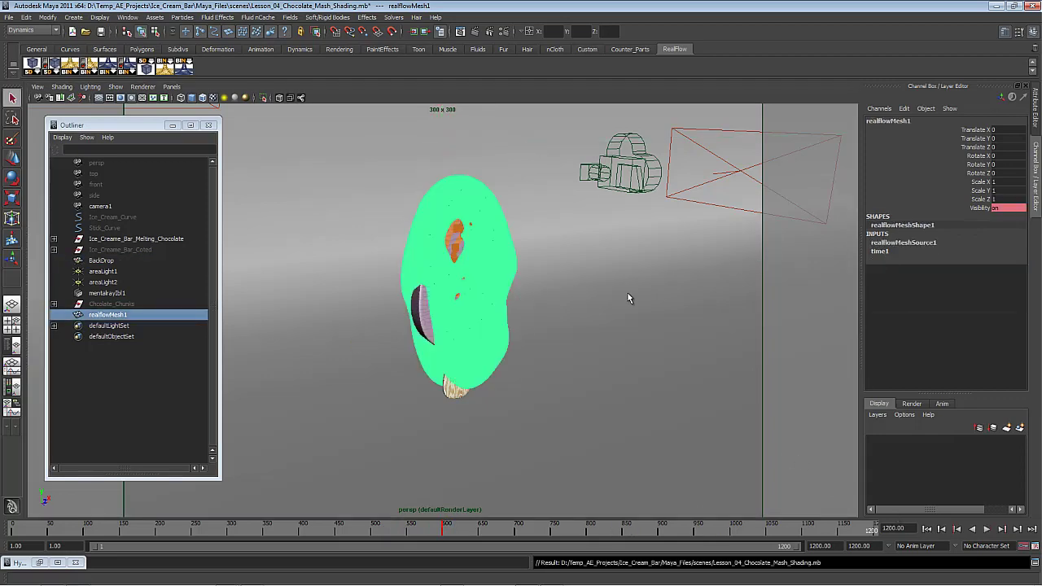
Compare the chocolate mesh with the ice cream bar from several angles and set the mesh's Rotate Y to 180.
{"action": "left_click", "coordinate": [555, 241]}
{"action": "left_click_drag", "start_coordinate": [368, 298], "coordinate": [484, 274], "text": "alt"}
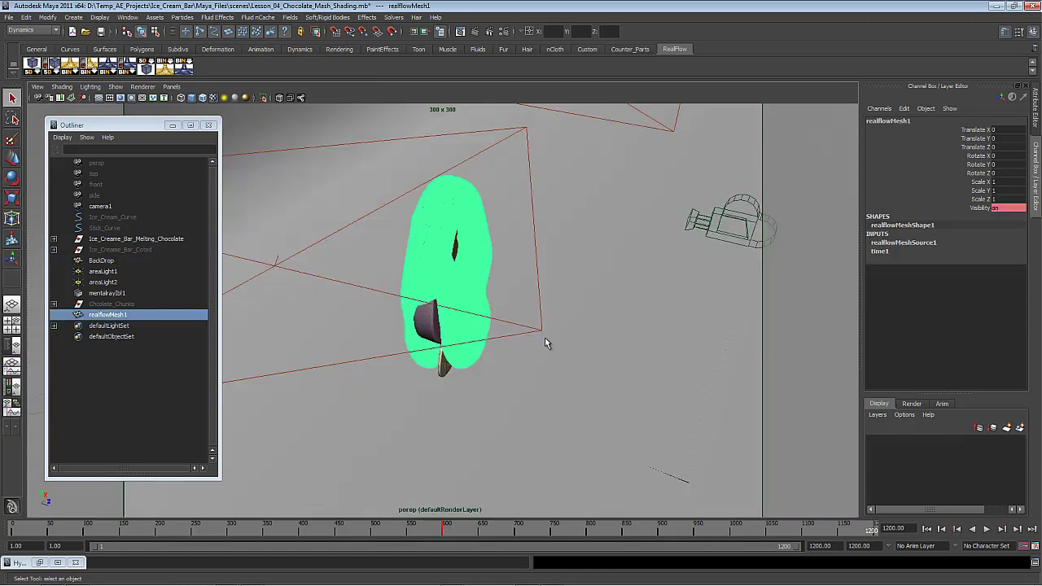
{"action": "left_click_drag", "start_coordinate": [470, 272], "coordinate": [490, 223], "text": "alt"}
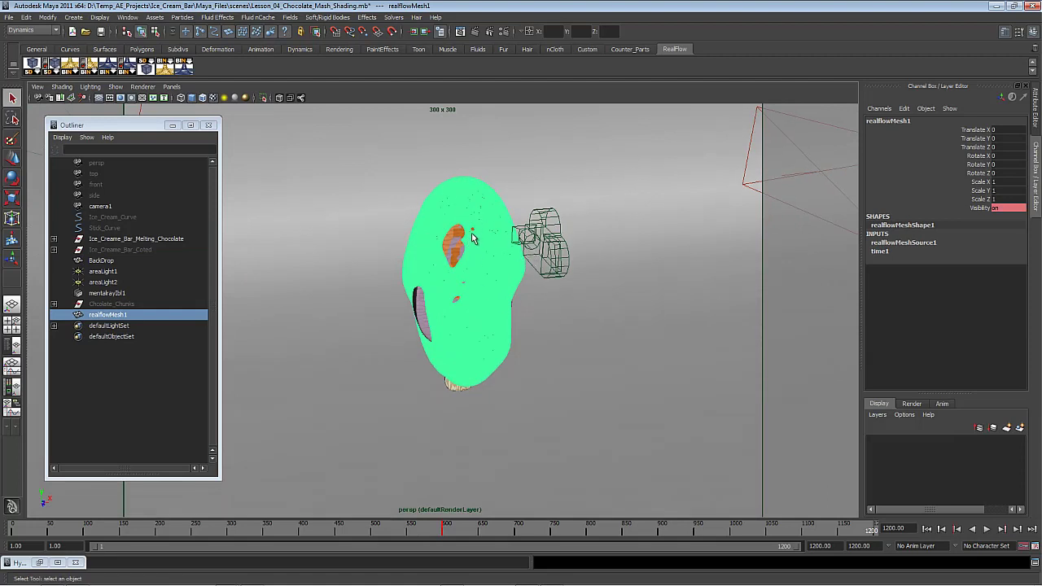
{"action": "left_click", "coordinate": [1000, 166]}
{"action": "type", "text": "18"}
{"action": "key", "text": "Return"}
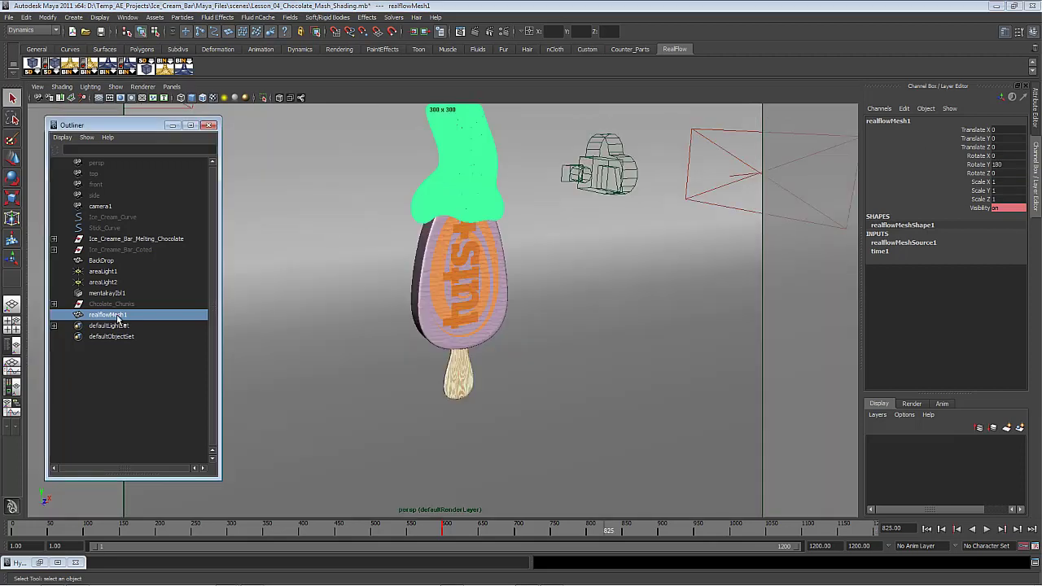
Rename realflowMesh1 as Chocolate and parent it under the Ice_Creame_Bar_Melting_Chocolate group.
{"action": "double_click", "coordinate": [118, 316]}
{"action": "type", "text": "Chocolate"}
{"action": "key", "text": "Return"}
{"action": "middle_click_drag", "start_coordinate": [118, 319], "coordinate": [111, 242]}
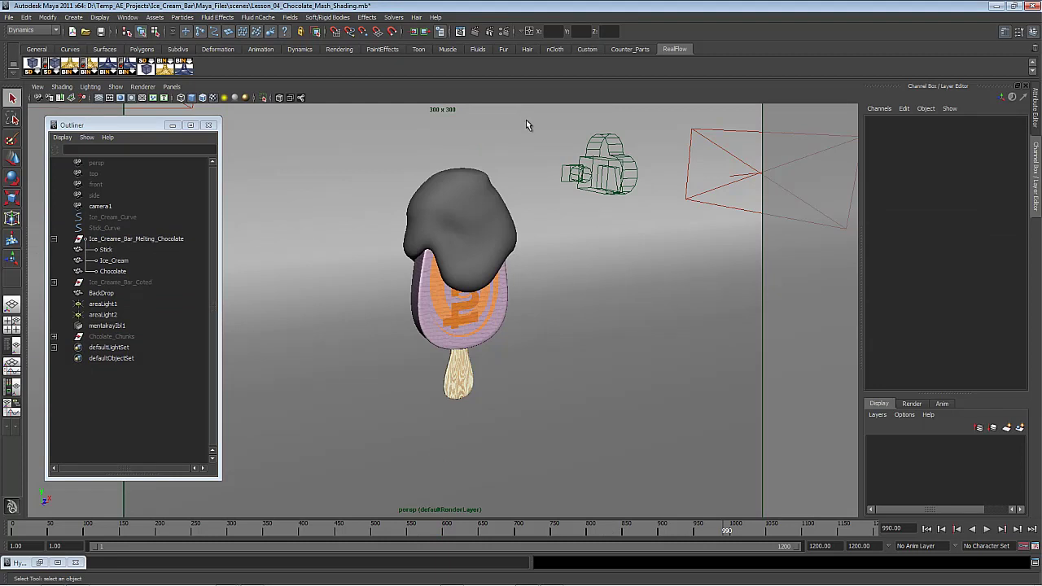
Create a mental ray mia_material_x_passes material in the Hypershade and name it Chocolate_Melting_shader.
{"action": "left_click", "coordinate": [39, 563]}
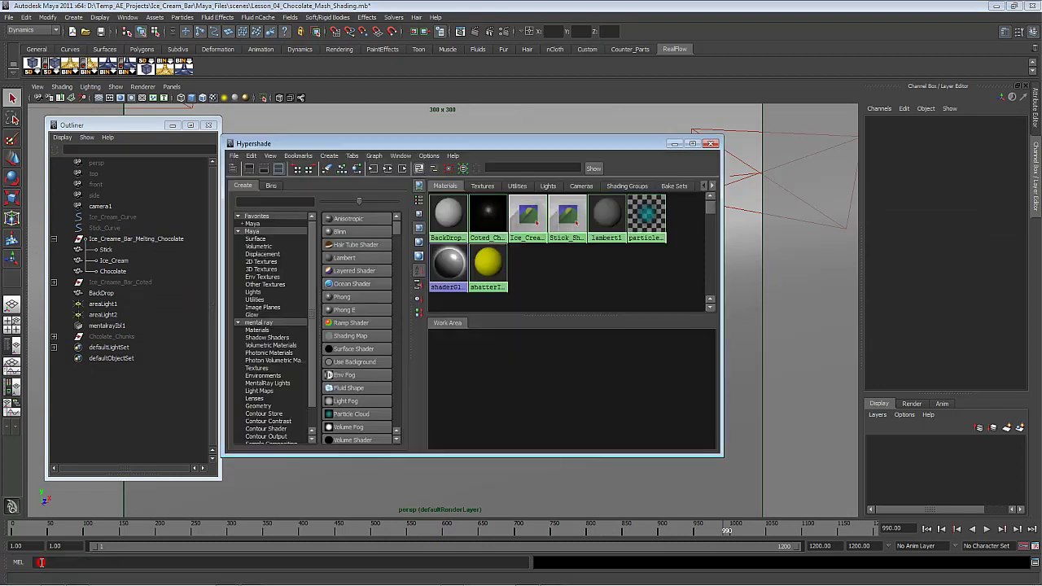
{"action": "left_click", "coordinate": [258, 322]}
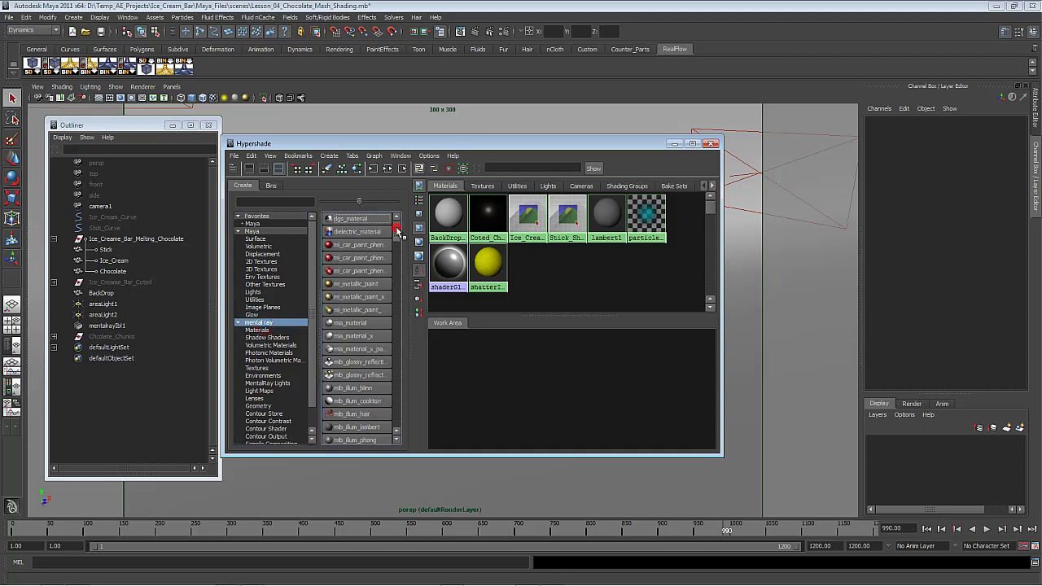
{"action": "left_click", "coordinate": [372, 354]}
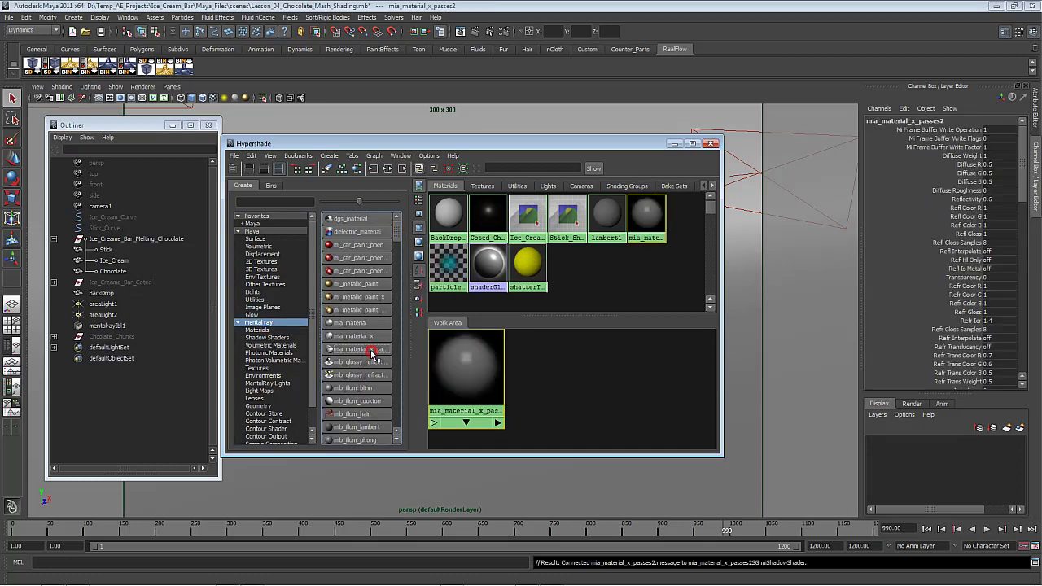
{"action": "double_click", "coordinate": [639, 234]}
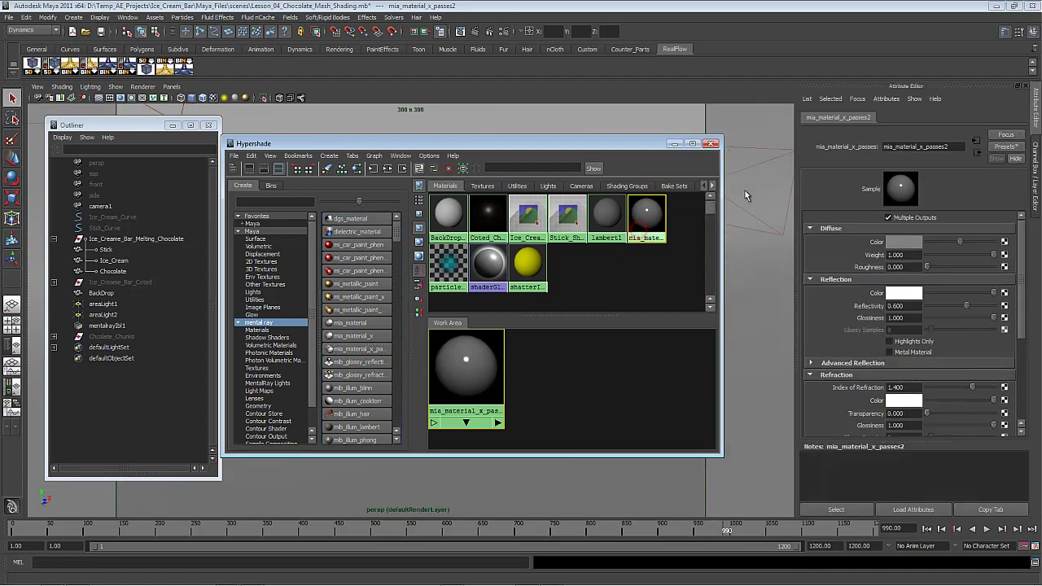
{"action": "double_click", "coordinate": [953, 146]}
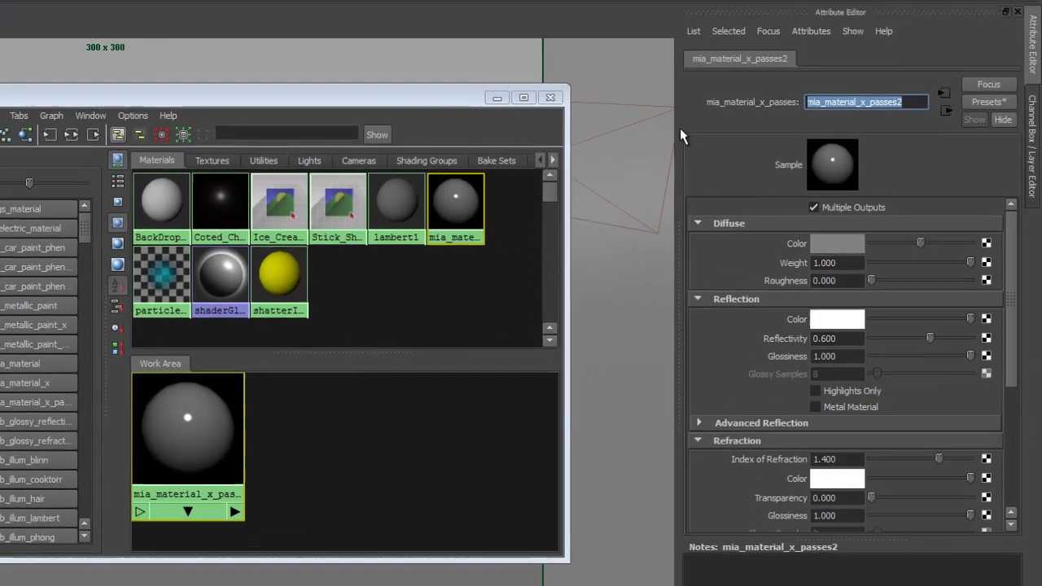
{"action": "type", "text": "Chocolate_Melting_shader"}
{"action": "key", "text": "Return"}
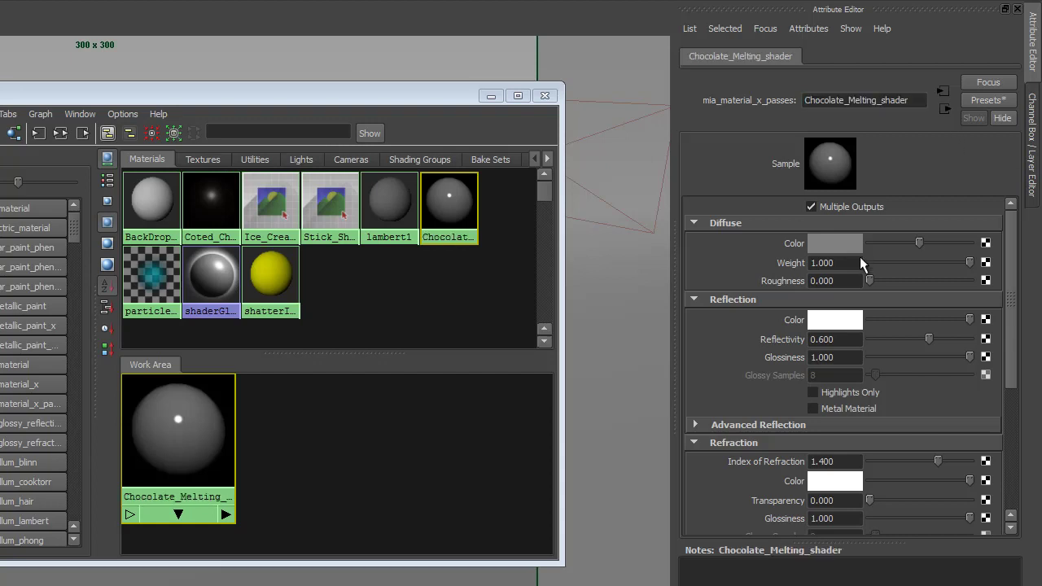
Set the diffuse color of Chocolate_Melting_shader to R 0.039, G 0.017, B 0.008.
{"action": "left_click", "coordinate": [841, 249]}
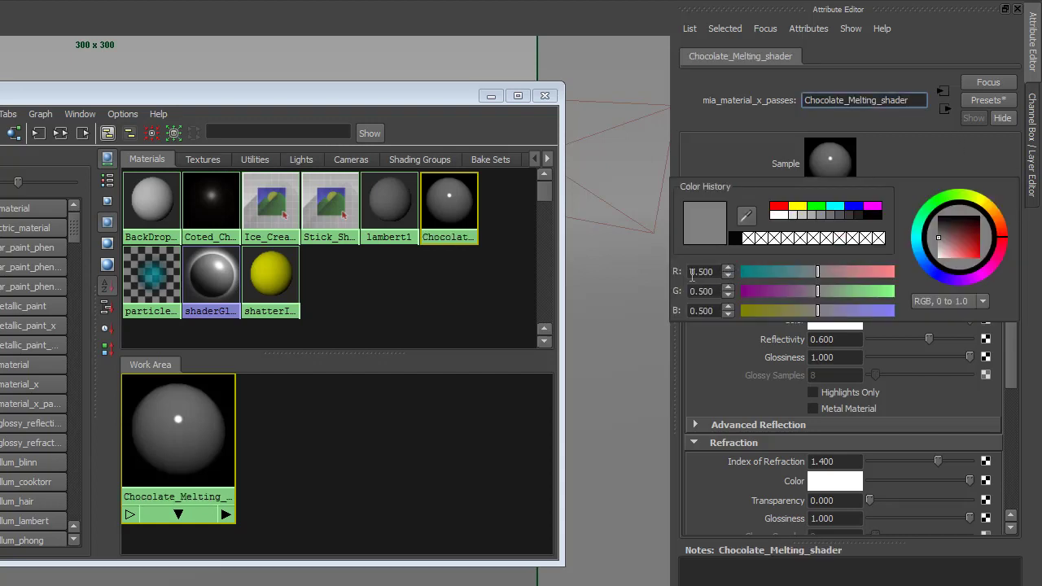
{"action": "double_click", "coordinate": [700, 271]}
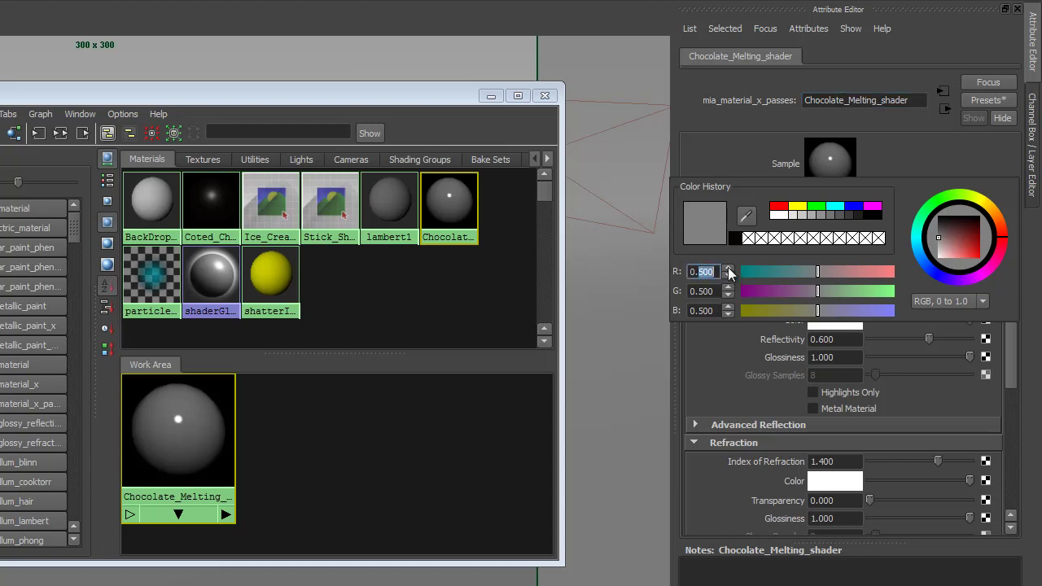
{"action": "type", "text": "0.039"}
{"action": "key", "text": "Tab"}
{"action": "type", "text": ".017"}
{"action": "key", "text": "Tab"}
{"action": "type", "text": ".008"}
{"action": "key", "text": "Return"}
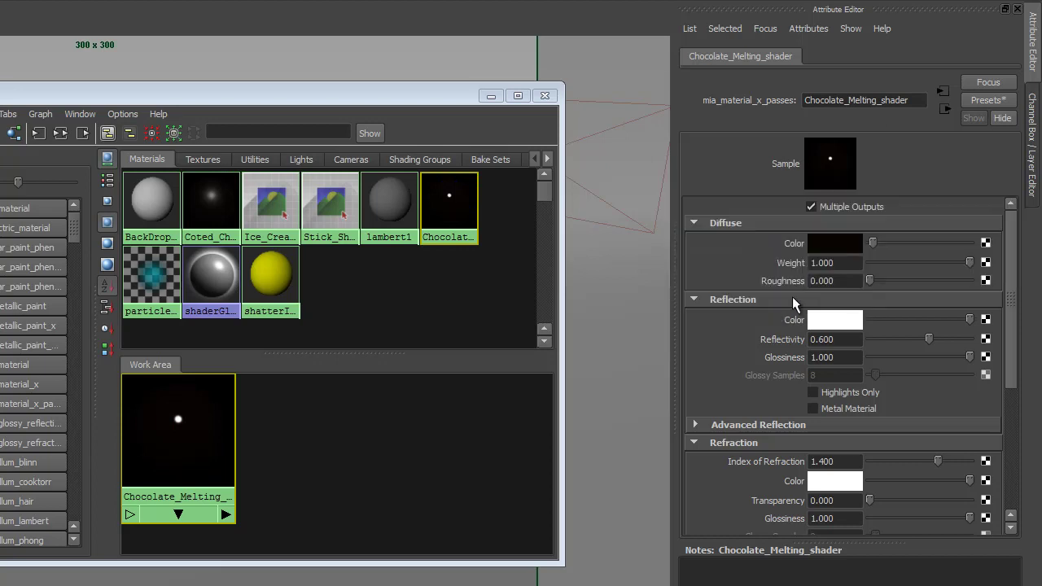
Set the shader's diffuse Roughness to 0.5 and its Reflectivity to 0.8.
{"action": "left_click", "coordinate": [846, 281]}
{"action": "type", "text": "0.5"}
{"action": "key", "text": "Return"}
{"action": "left_click", "coordinate": [821, 340]}
{"action": "type", "text": "0.8"}
{"action": "key", "text": "Return"}
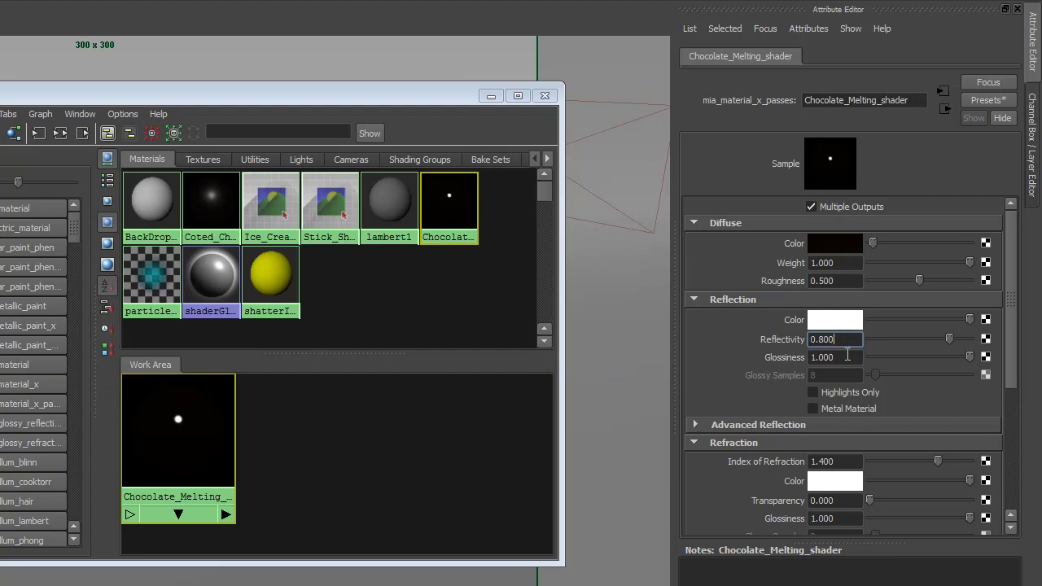
Set the shader's reflection Glossiness to 0.65 and its Glossy Samples to 74.
{"action": "left_click", "coordinate": [847, 357]}
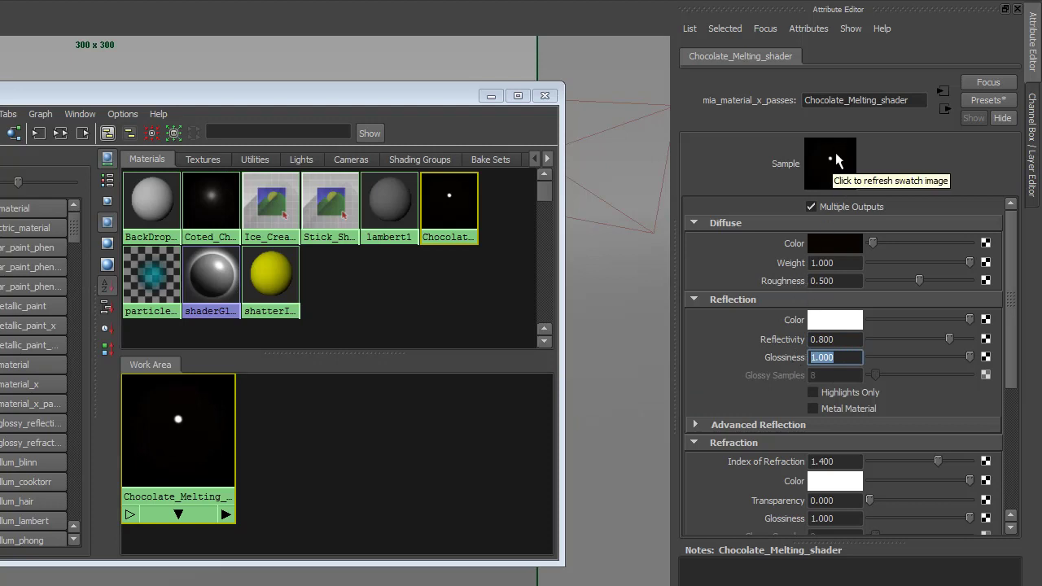
{"action": "left_click", "coordinate": [850, 355]}
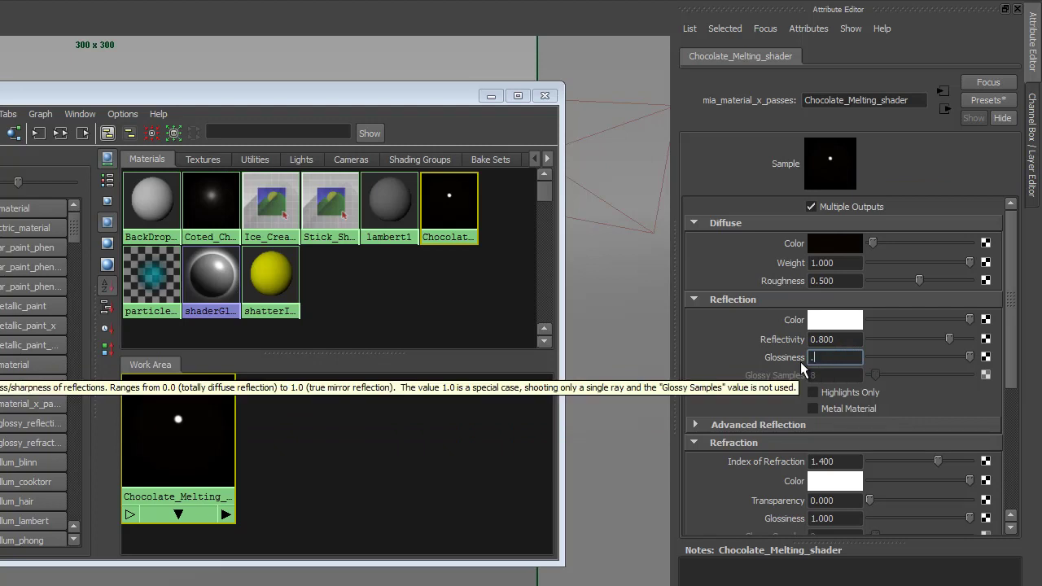
{"action": "type", "text": ".65"}
{"action": "key", "text": "Return"}
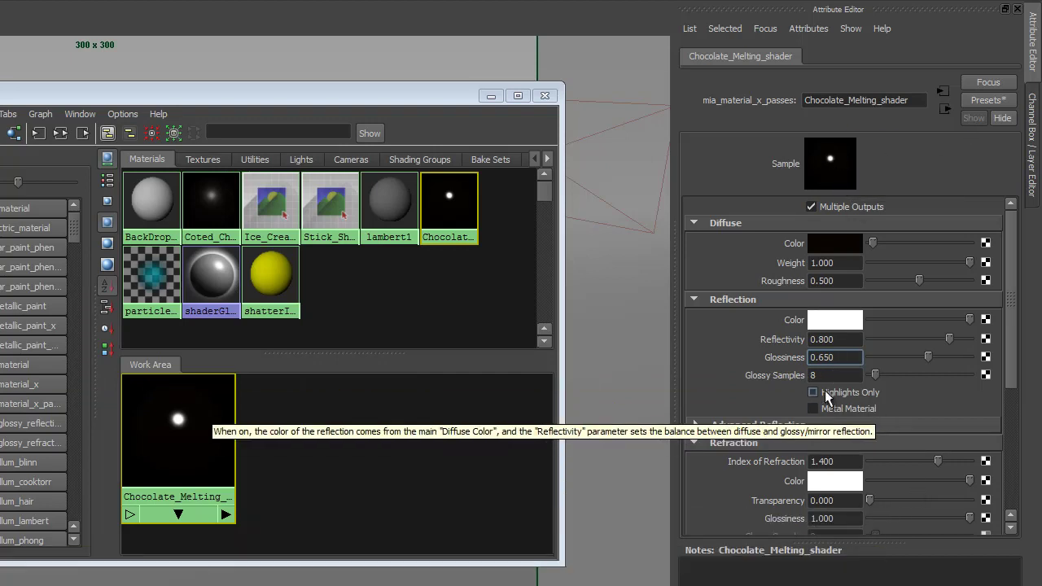
{"action": "left_click", "coordinate": [839, 374]}
{"action": "type", "text": "74"}
{"action": "scroll", "coordinate": [760, 382], "scroll_direction": "down", "scroll_amount": 1}
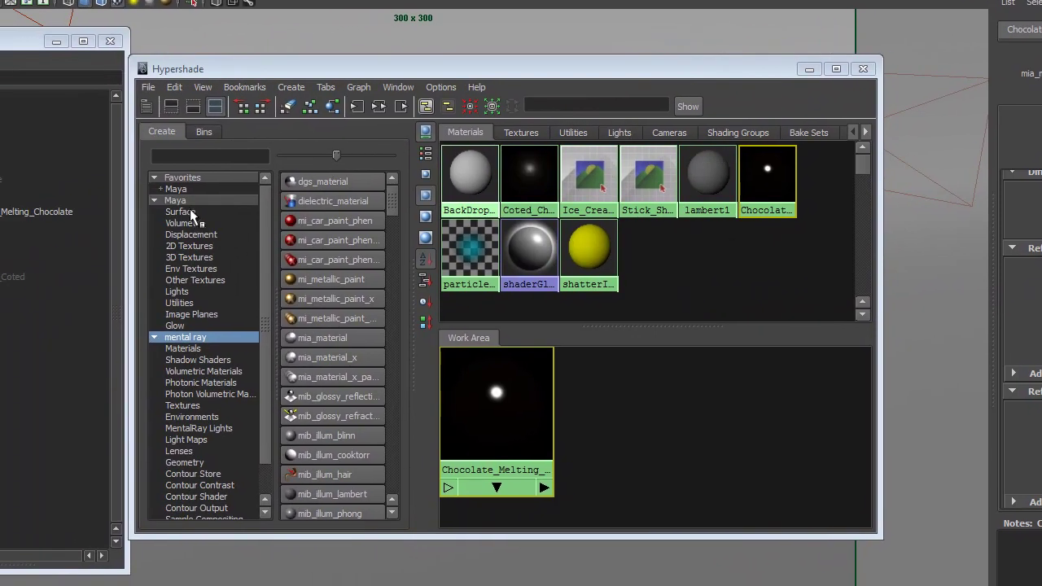
Create a Maya Ramp texture and a Sampler Info utility node in the Hypershade.
{"action": "left_click", "coordinate": [189, 211]}
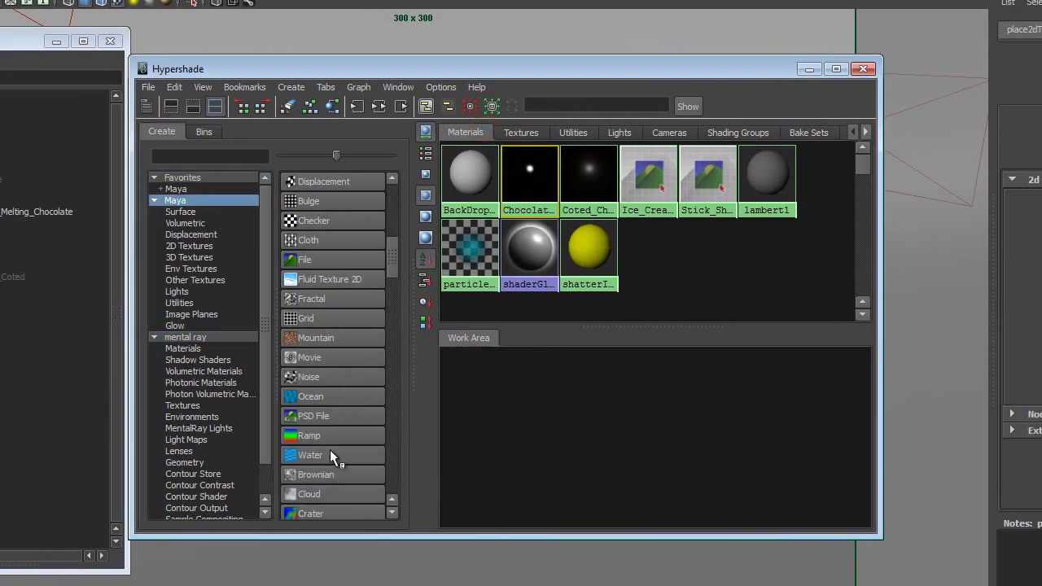
{"action": "left_click", "coordinate": [313, 435]}
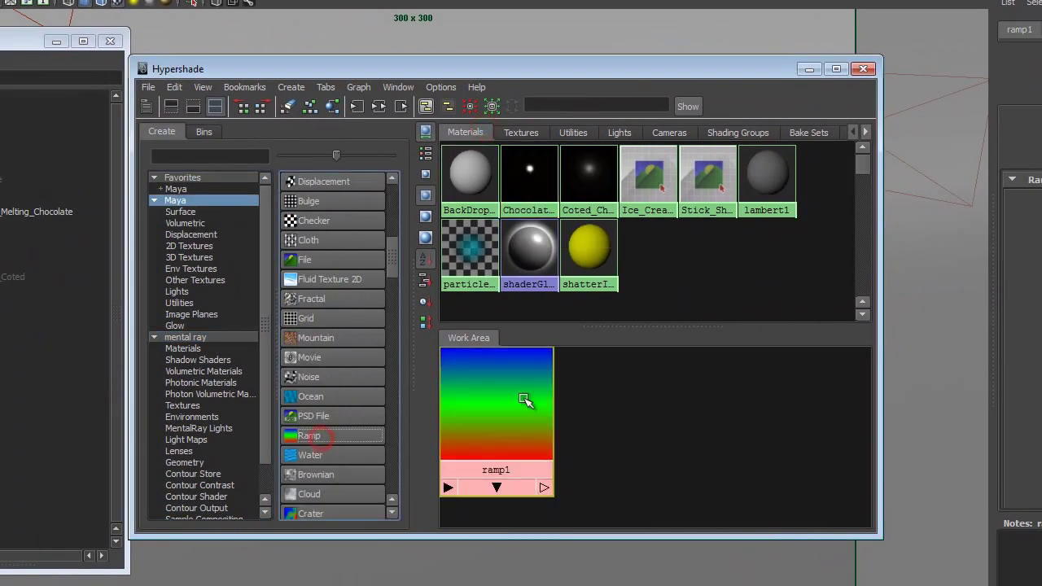
{"action": "scroll", "coordinate": [316, 416], "scroll_direction": "down", "scroll_amount": 8}
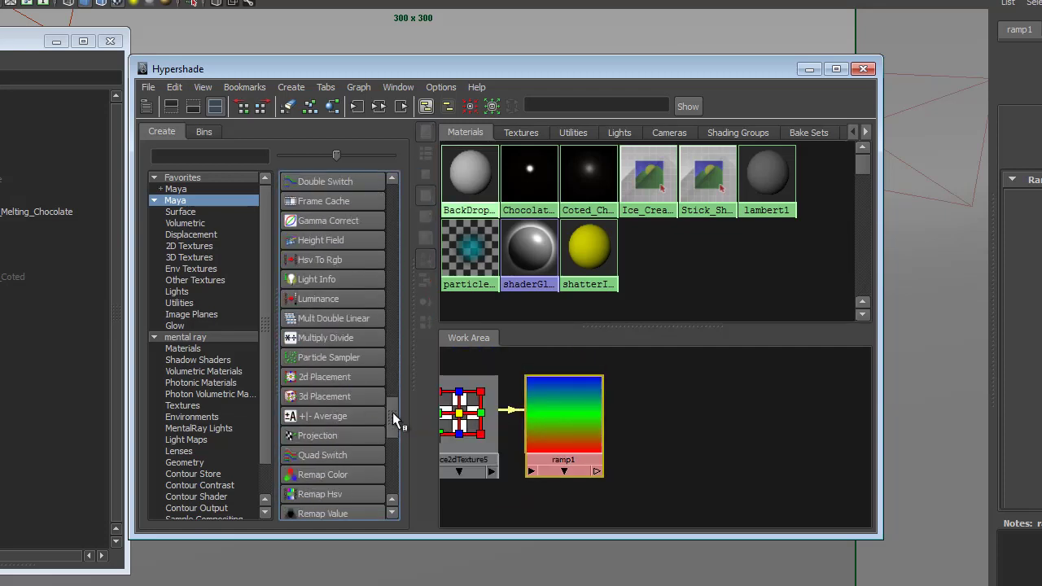
{"action": "scroll", "coordinate": [373, 377], "scroll_direction": "down", "scroll_amount": 3}
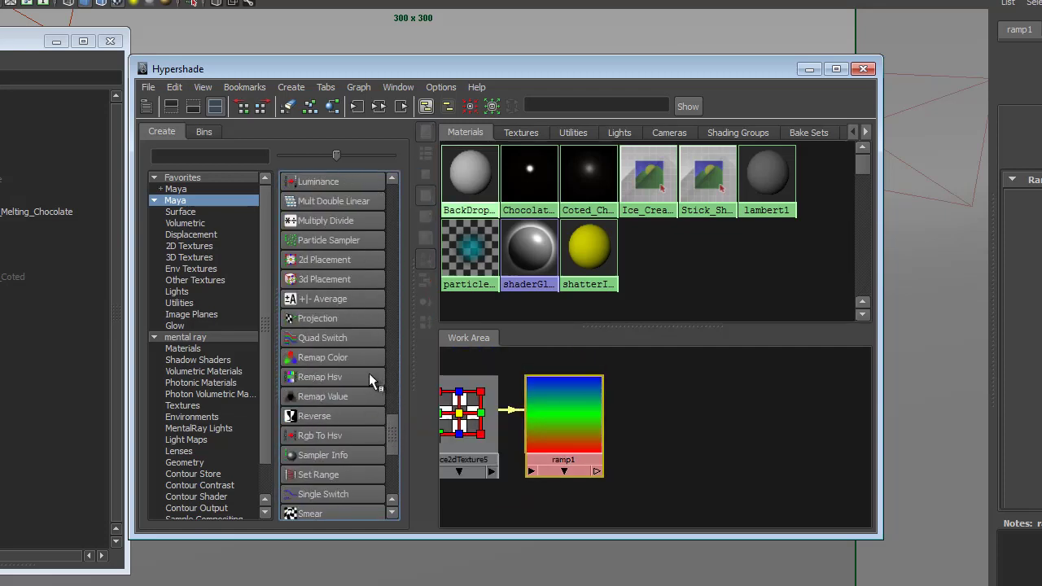
{"action": "left_click", "coordinate": [356, 455]}
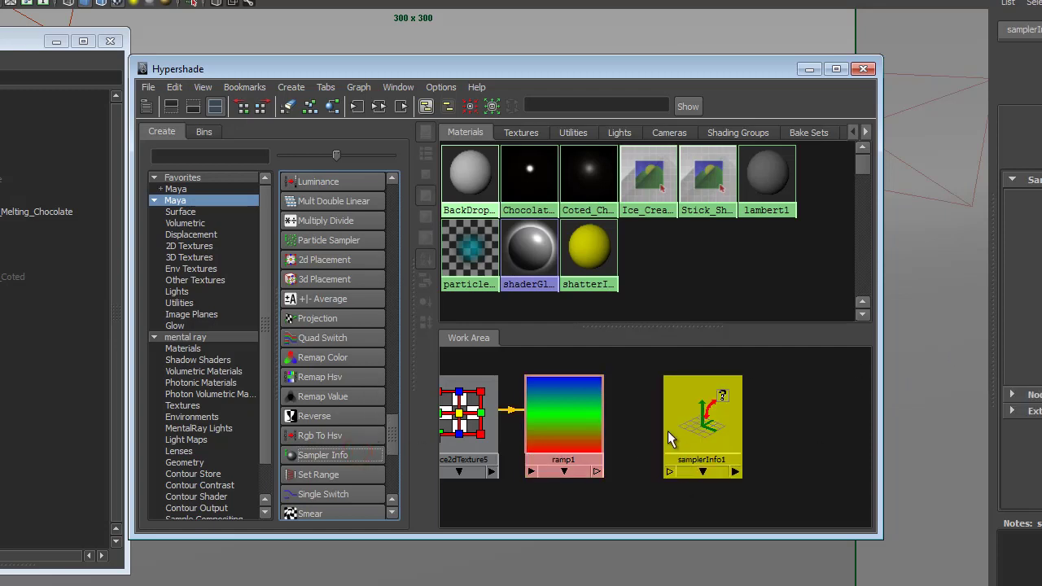
Connect the facingRatio output of samplerInfo1 to the vCoord input of ramp1.
{"action": "middle_click_drag", "start_coordinate": [707, 436], "coordinate": [568, 438]}
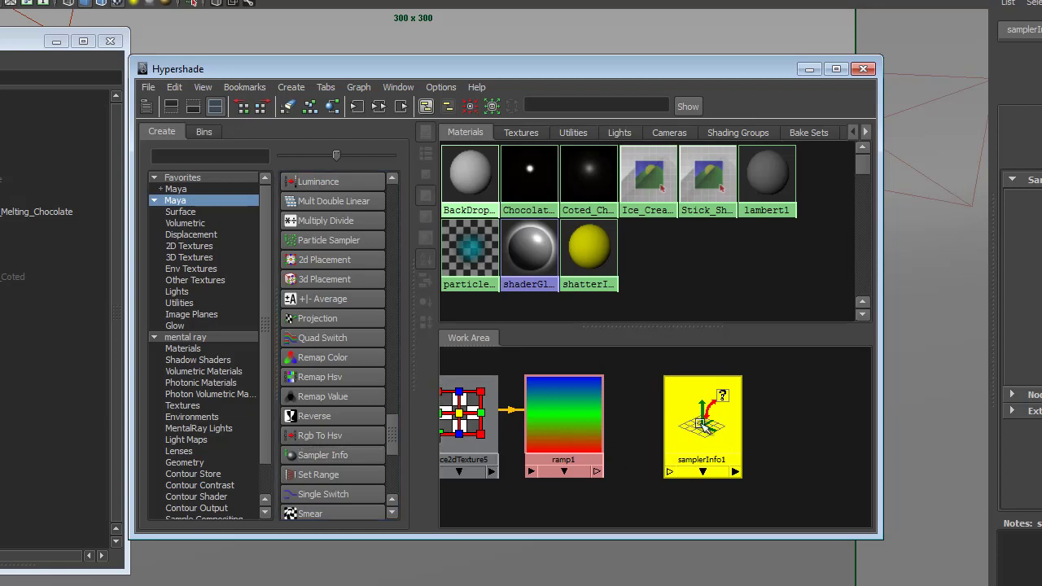
{"action": "middle_click_drag", "start_coordinate": [703, 427], "coordinate": [546, 429]}
{"action": "left_click", "coordinate": [600, 520]}
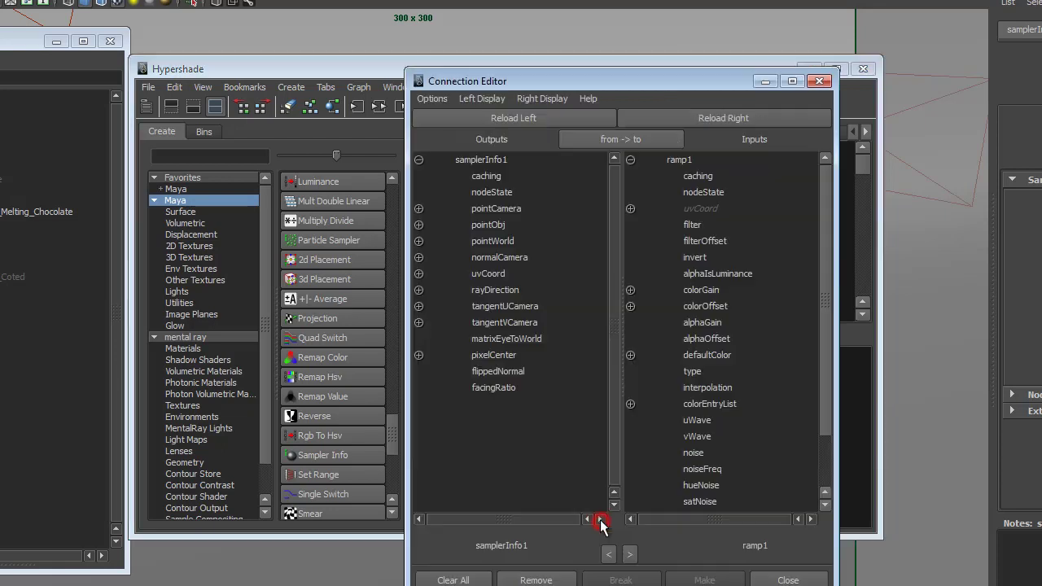
{"action": "left_click_drag", "start_coordinate": [498, 27], "coordinate": [498, 25]}
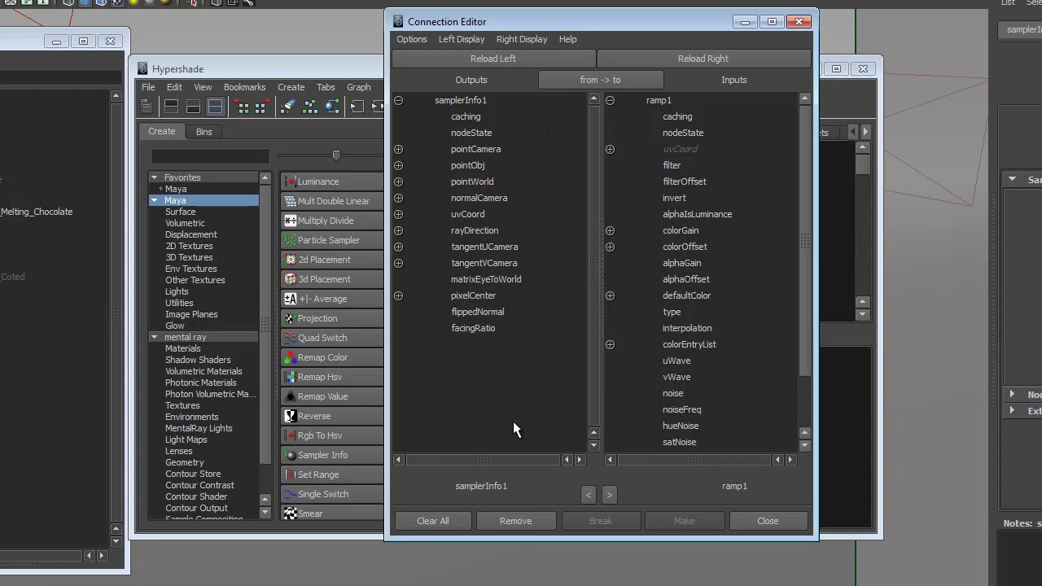
{"action": "left_click", "coordinate": [481, 329]}
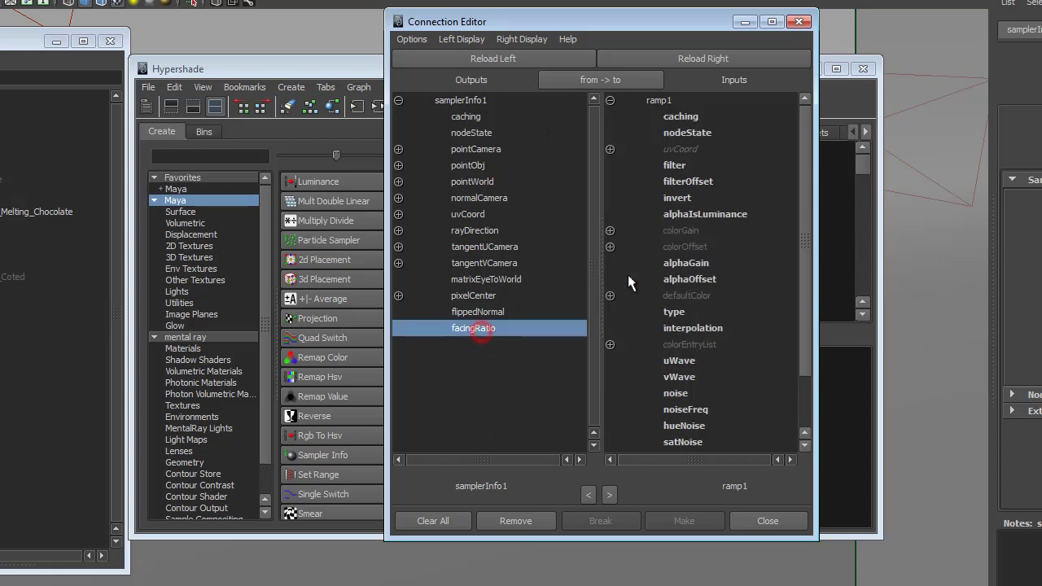
{"action": "left_click", "coordinate": [611, 149]}
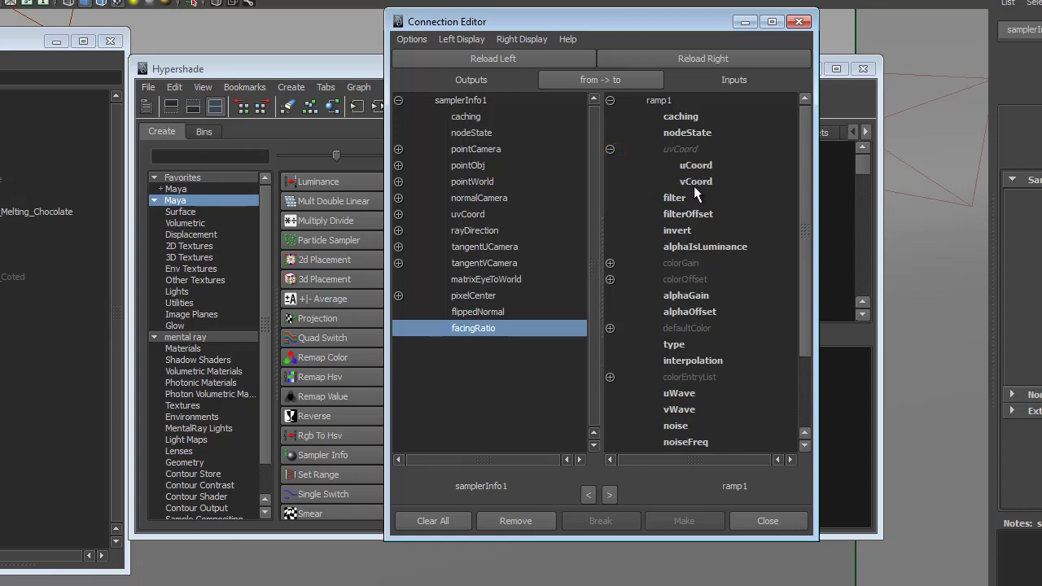
{"action": "left_click", "coordinate": [694, 183]}
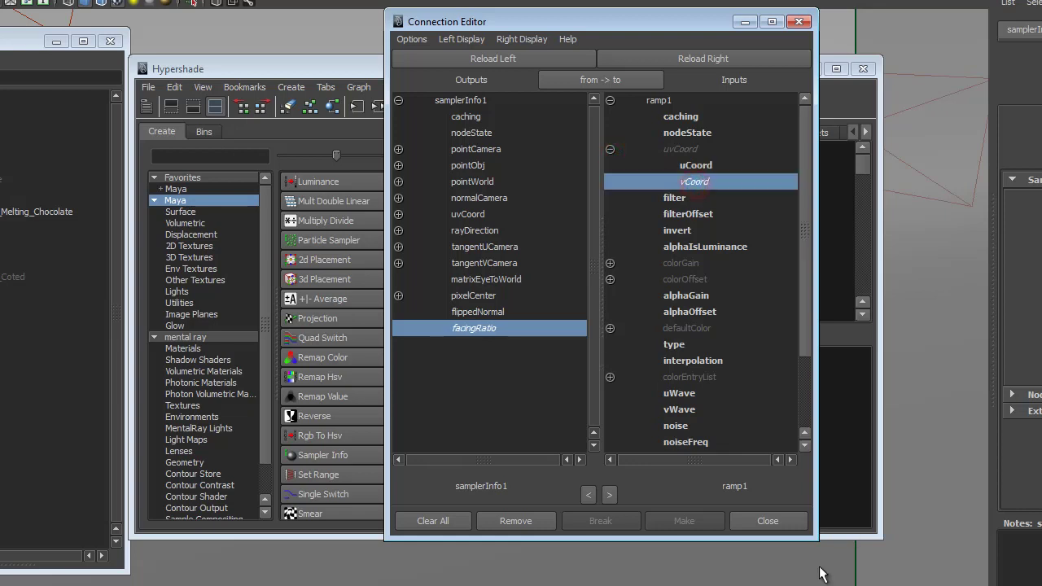
{"action": "left_click", "coordinate": [795, 526]}
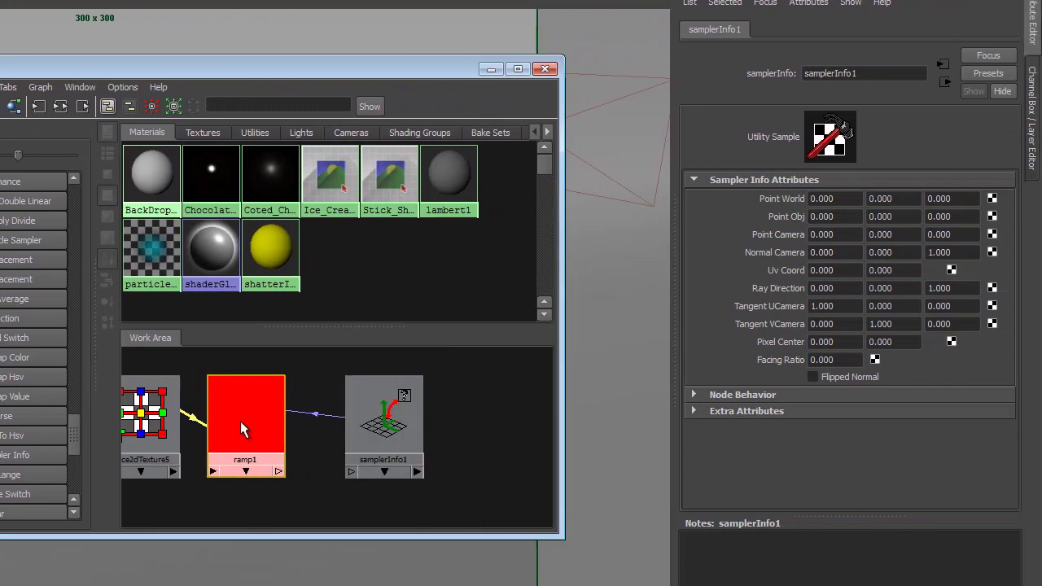
Remove ramp1's middle green color and make its upper end black and its lower end white.
{"action": "left_click", "coordinate": [240, 421]}
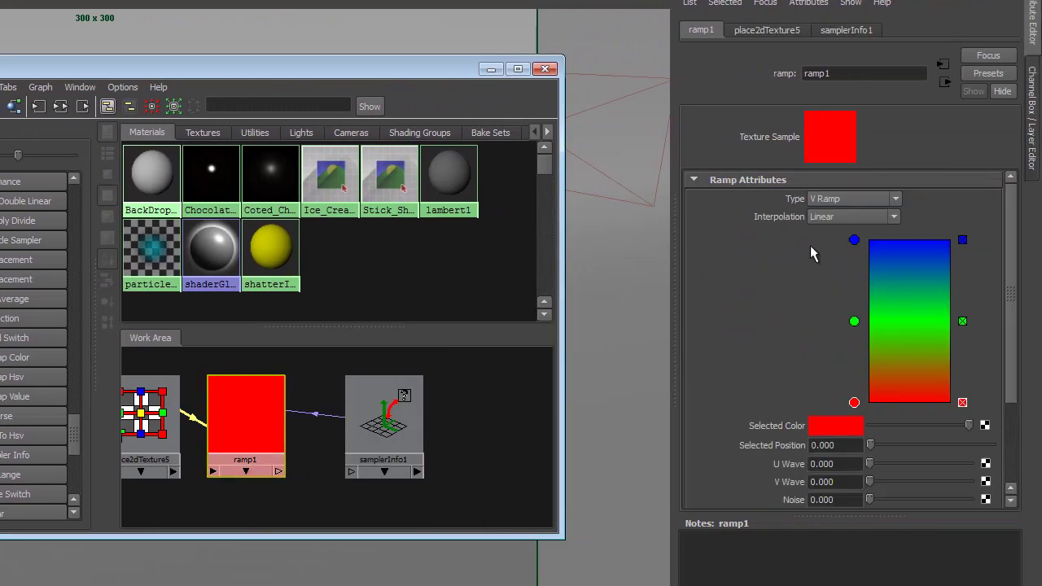
{"action": "left_click", "coordinate": [963, 321]}
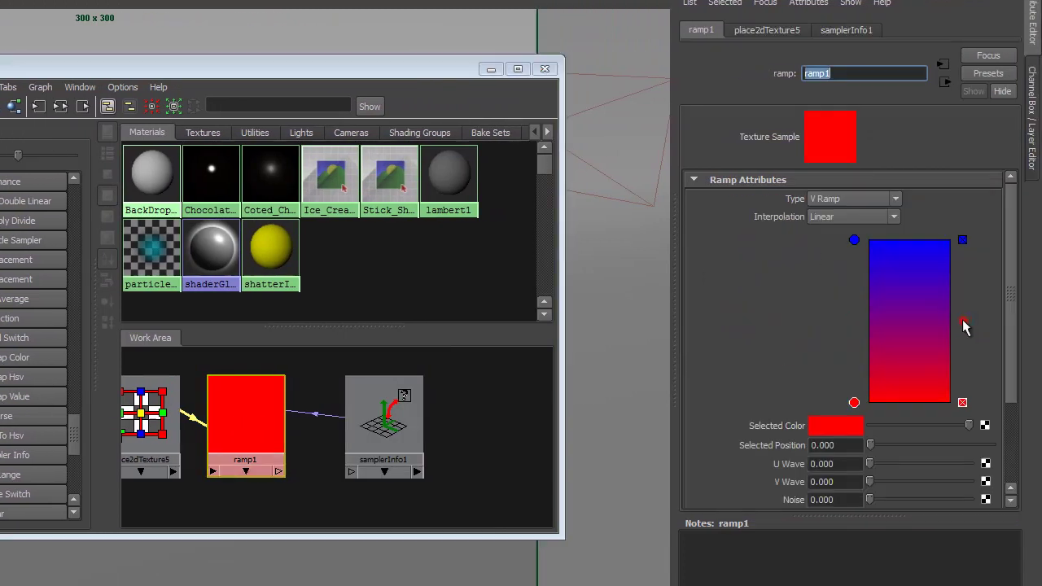
{"action": "left_click", "coordinate": [854, 239]}
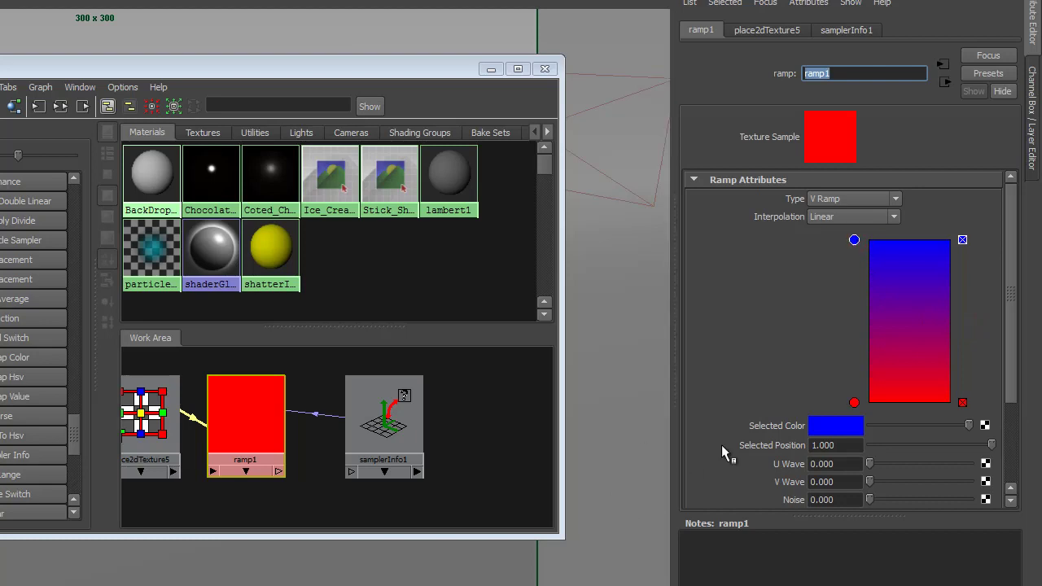
{"action": "left_click_drag", "start_coordinate": [969, 425], "coordinate": [870, 424]}
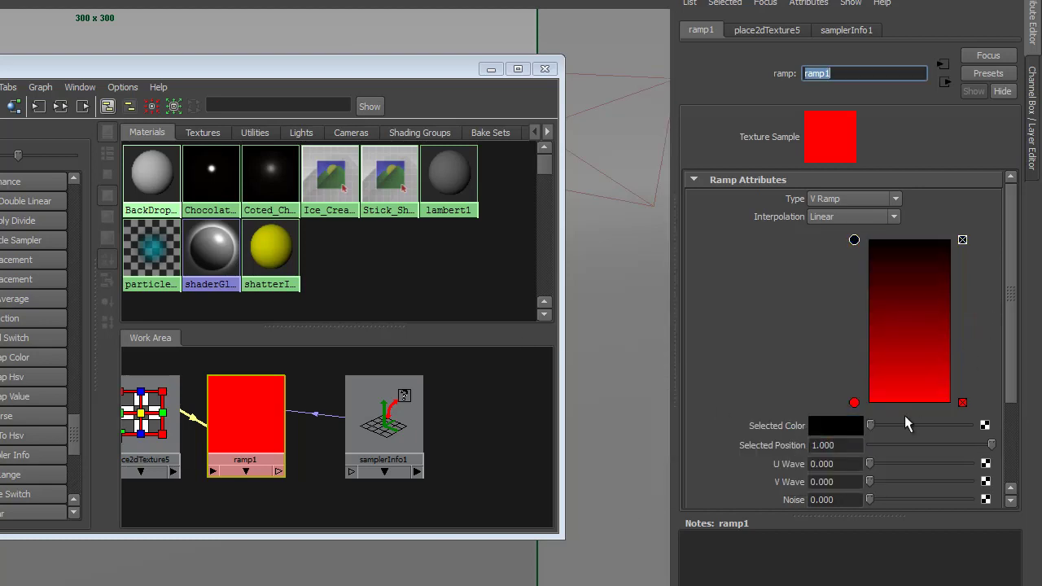
{"action": "left_click", "coordinate": [854, 402]}
{"action": "left_click", "coordinate": [839, 435]}
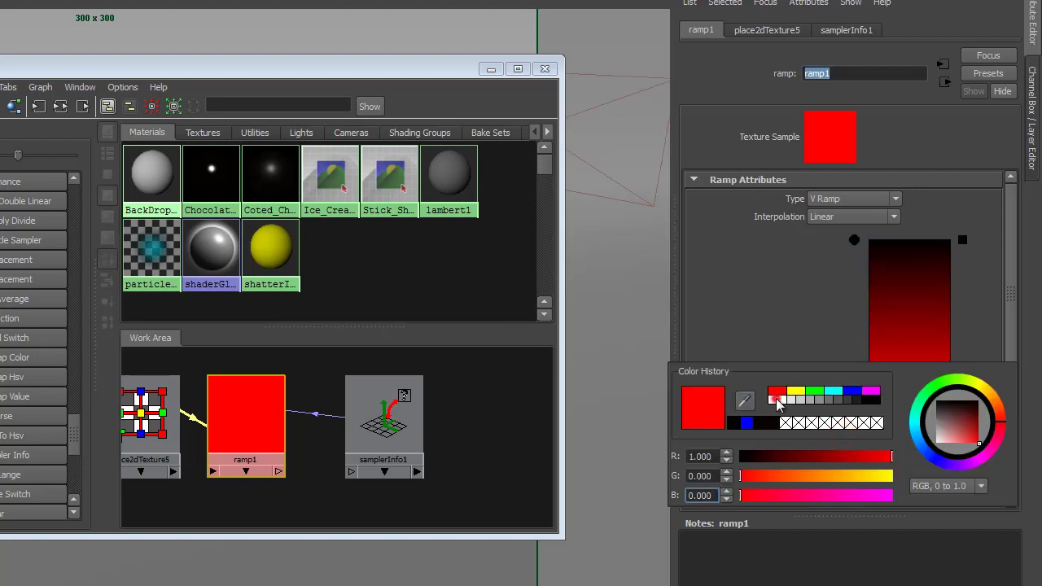
{"action": "left_click", "coordinate": [778, 400]}
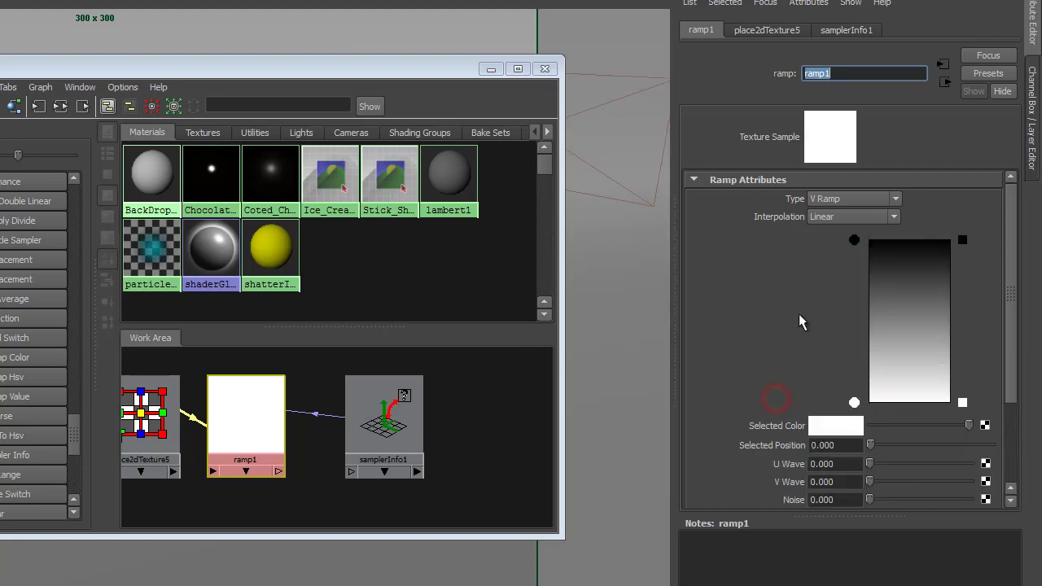
Map ramp1 to the reflection Color of Chocolate_Melting_shader and move the ramp's white handle to position 0.015.
{"action": "left_click", "coordinate": [218, 195]}
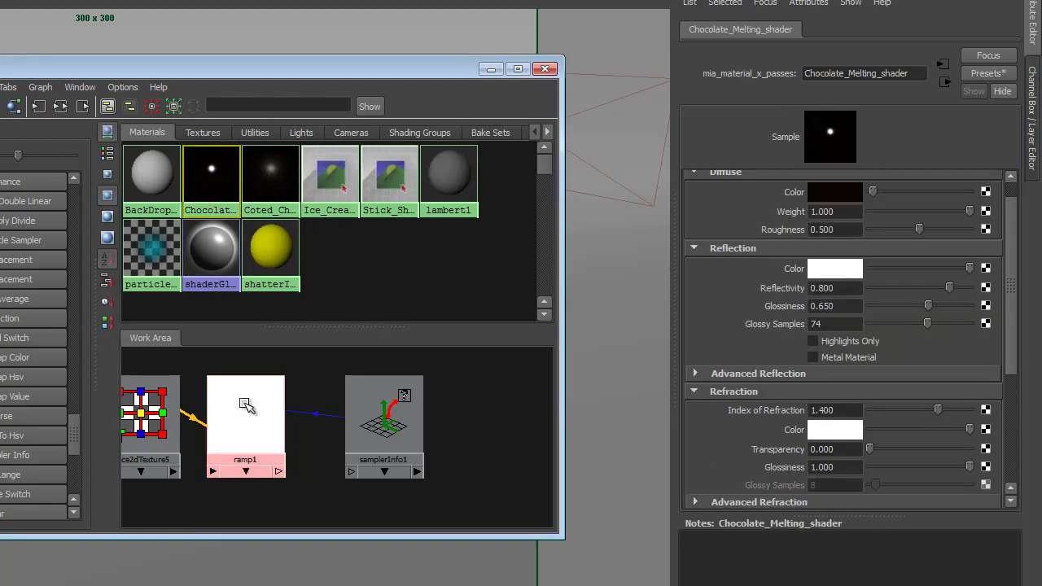
{"action": "middle_click_drag", "start_coordinate": [239, 422], "coordinate": [826, 271]}
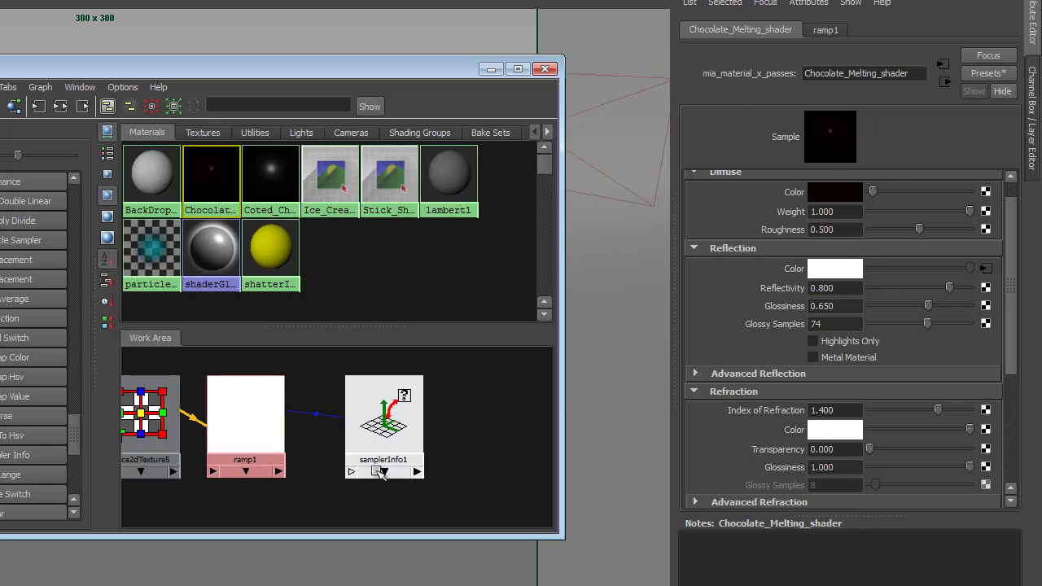
{"action": "left_click", "coordinate": [235, 440]}
{"action": "left_click_drag", "start_coordinate": [853, 241], "coordinate": [854, 282]}
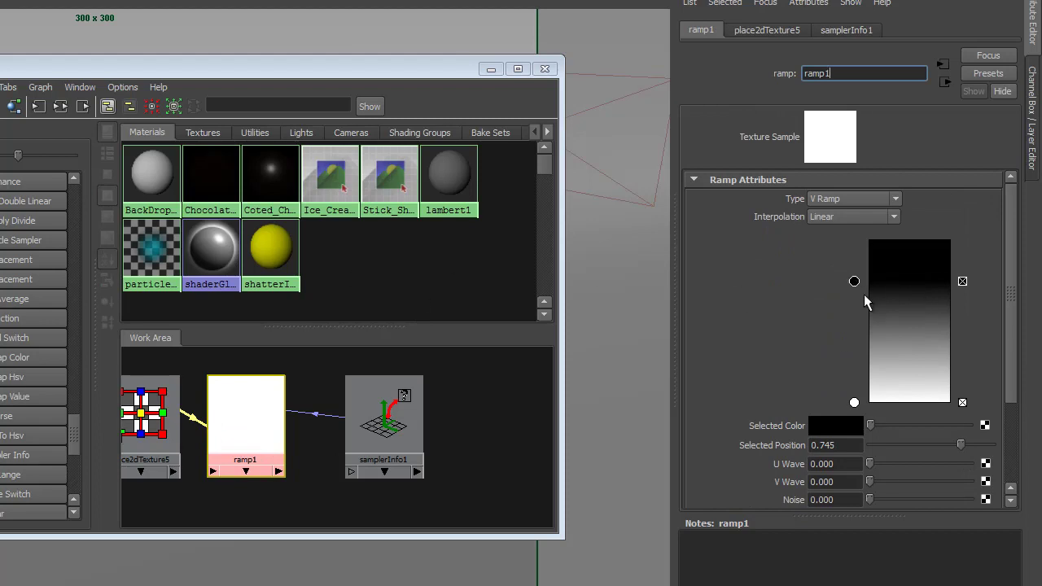
{"action": "left_click_drag", "start_coordinate": [854, 282], "coordinate": [854, 241]}
{"action": "mouse_move", "coordinate": [854, 403]}
{"action": "left_mouse_down"}
{"action": "mouse_move", "coordinate": [852, 283]}
{"action": "mouse_move", "coordinate": [857, 398]}
{"action": "left_mouse_up"}
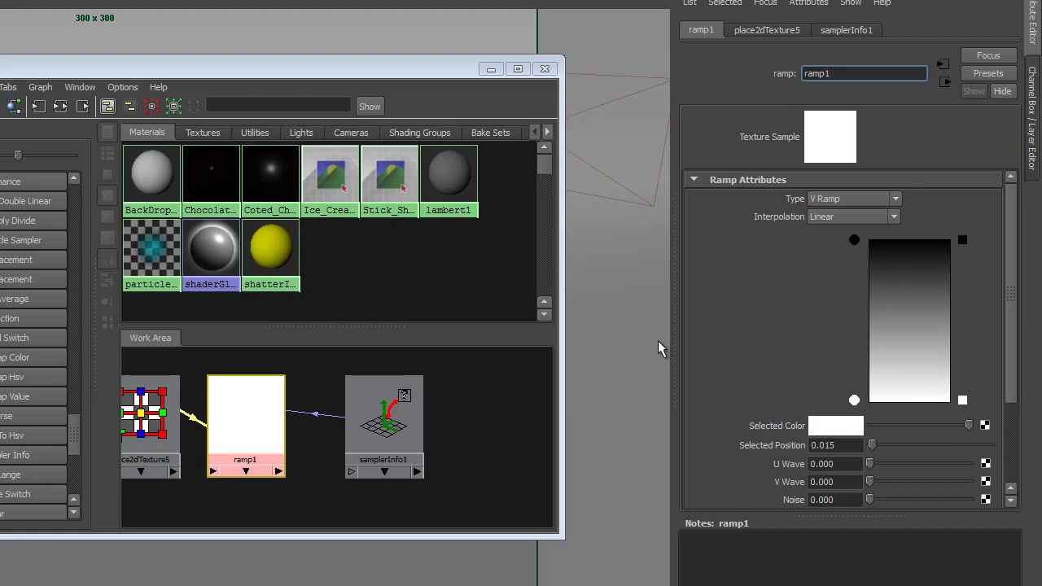
{"action": "left_click", "coordinate": [852, 403]}
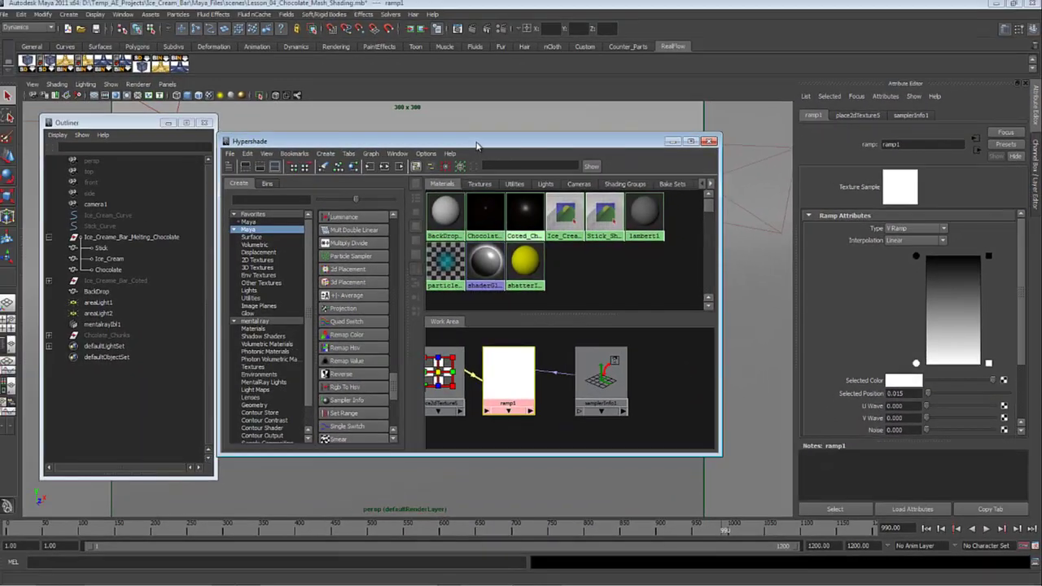
Assign Chocolate_Melting_shader to the melting chocolate mesh in the viewport and minimize the Hypershade.
{"action": "left_click_drag", "start_coordinate": [477, 144], "coordinate": [731, 245]}
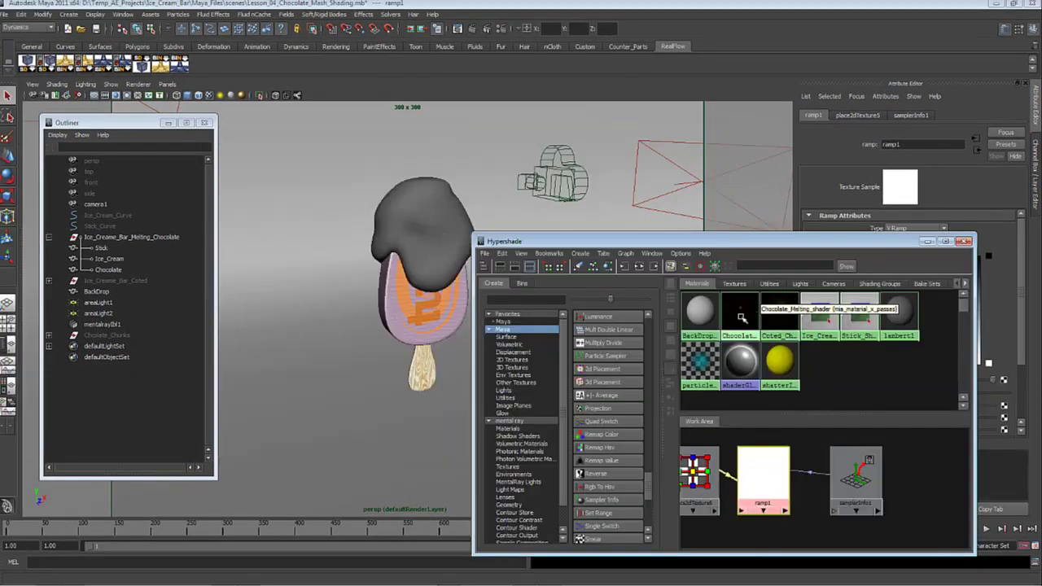
{"action": "left_click", "coordinate": [460, 161]}
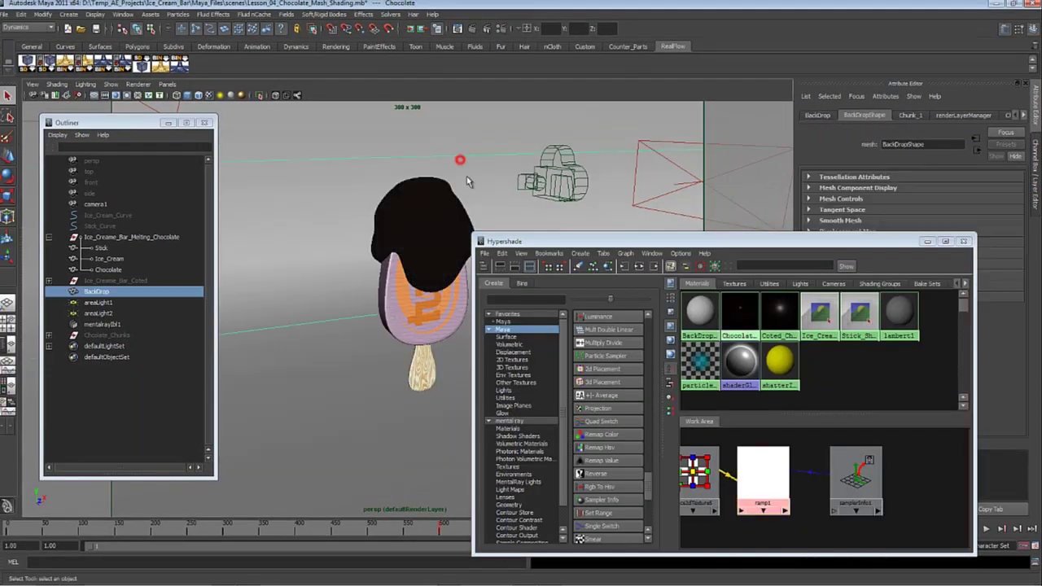
{"action": "left_click", "coordinate": [927, 241]}
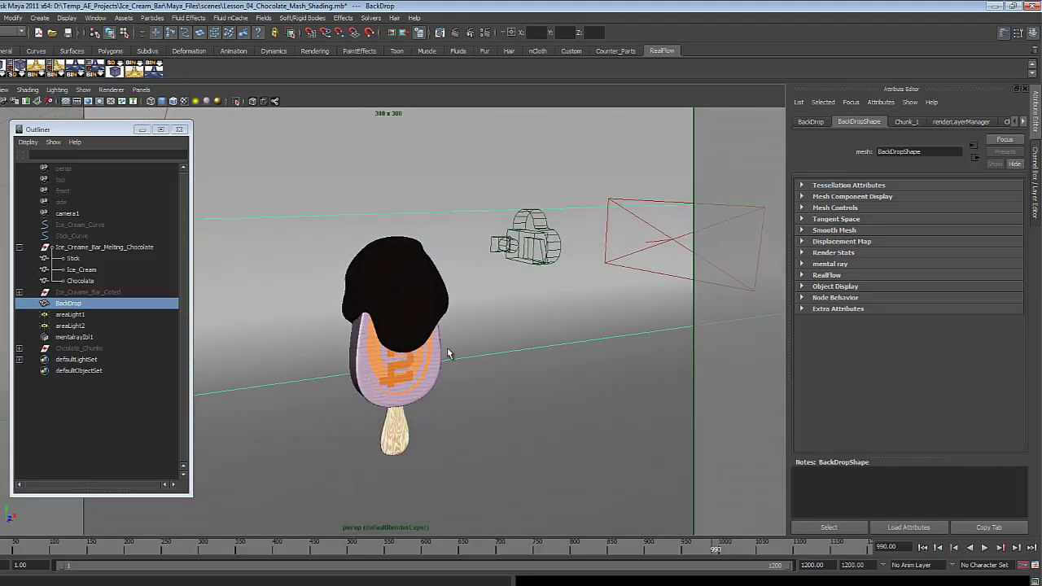
Collapse the Ice_Creame_Bar_Melting_Chocolate group, review the chocolate animation along the timeline, and return to frame 1.
{"action": "left_click", "coordinate": [19, 247]}
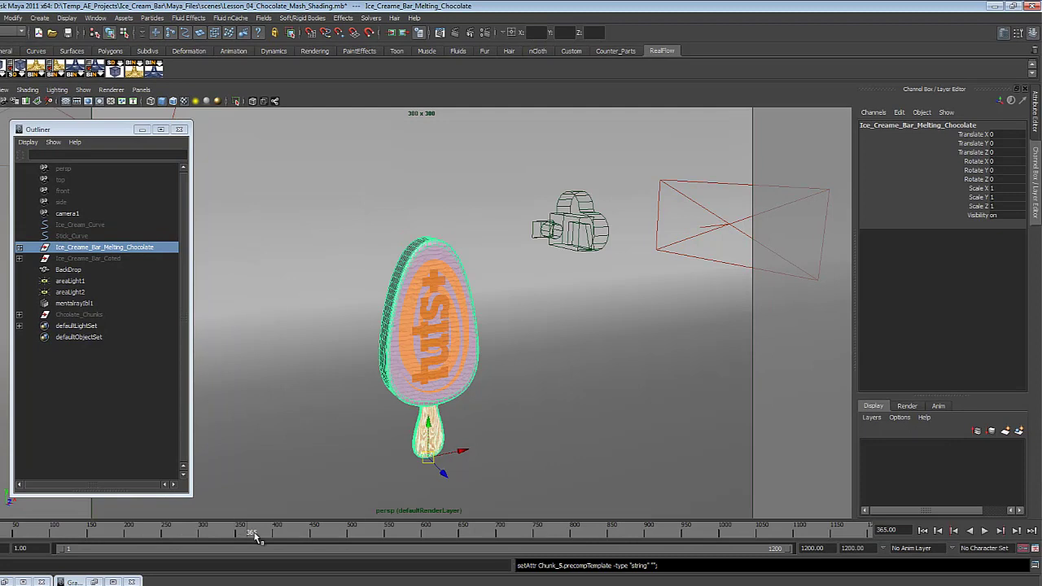
{"action": "left_click_drag", "start_coordinate": [279, 532], "coordinate": [90, 542]}
{"action": "left_click", "coordinate": [210, 531]}
{"action": "left_click_drag", "start_coordinate": [687, 529], "coordinate": [719, 531]}
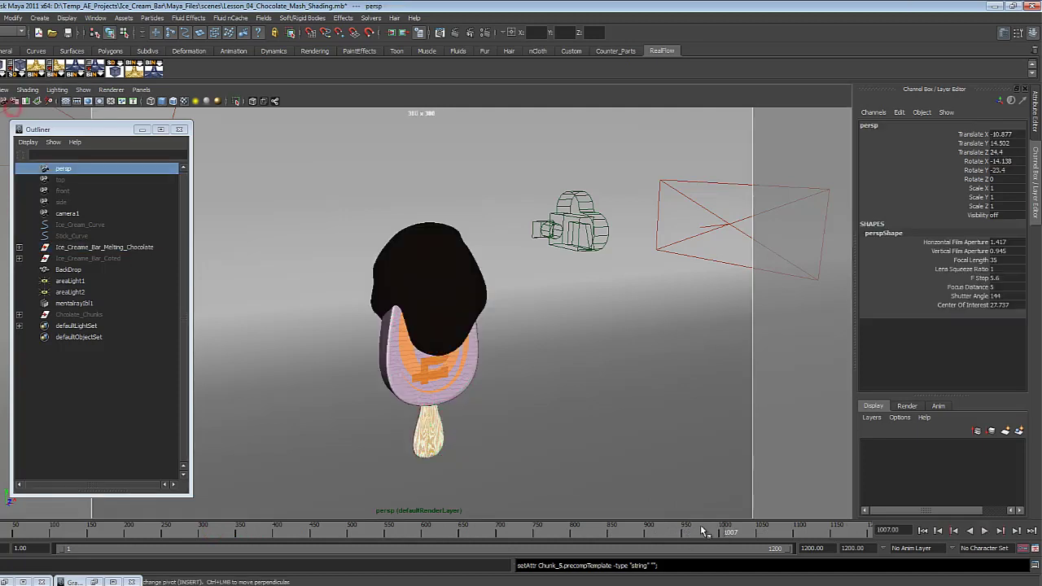
{"action": "mouse_move", "coordinate": [703, 528]}
{"action": "left_mouse_down"}
{"action": "mouse_move", "coordinate": [681, 530]}
{"action": "mouse_move", "coordinate": [710, 525]}
{"action": "left_mouse_up"}
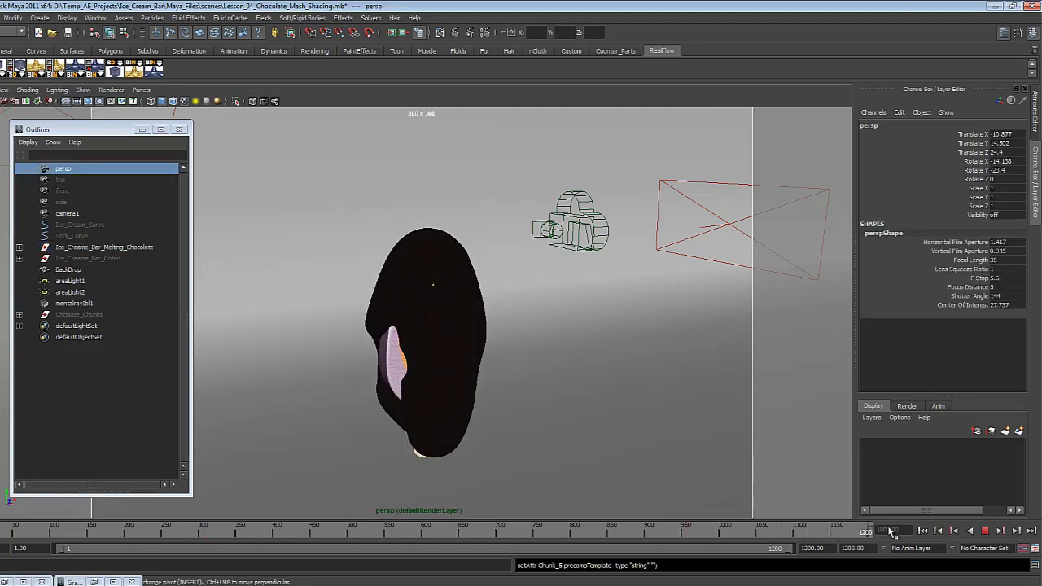
{"action": "key", "text": "alt+shift+v"}
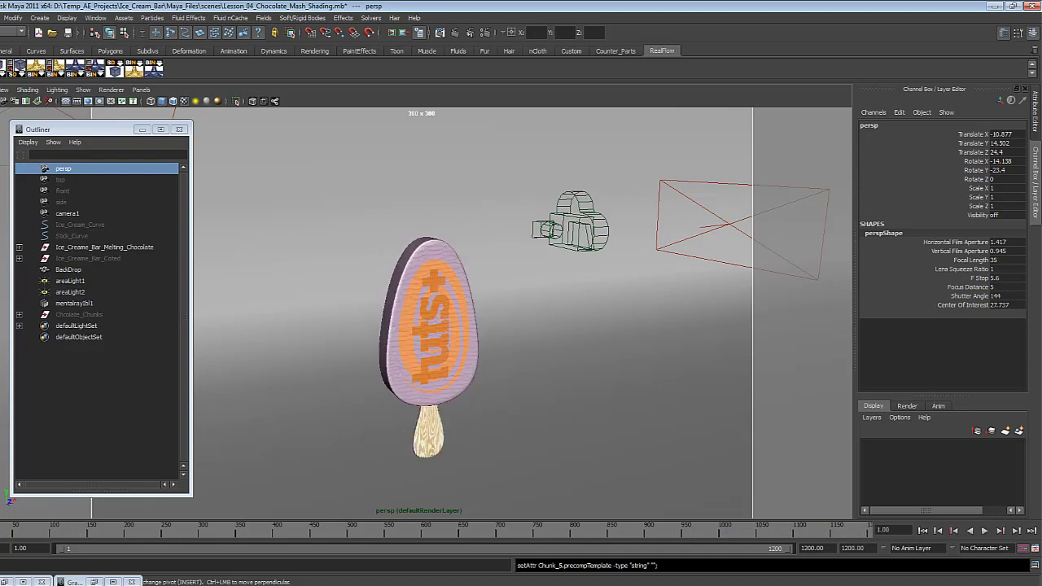
Key the Rotate Y of the Ice_Creame_Bar_Melting_Chocolate group at 0 on frame 1.
{"action": "left_click", "coordinate": [107, 248]}
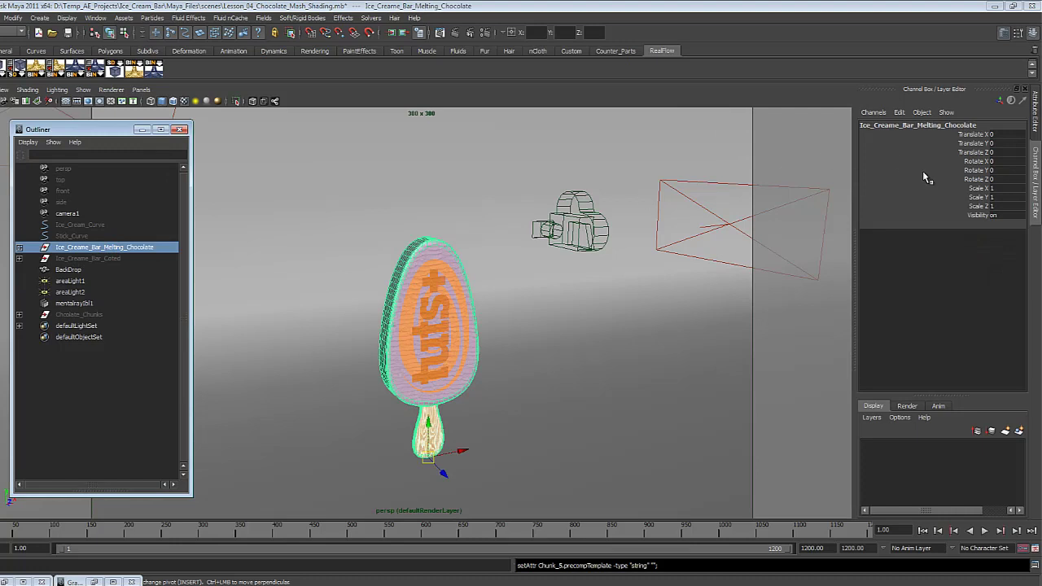
{"action": "left_click", "coordinate": [676, 525]}
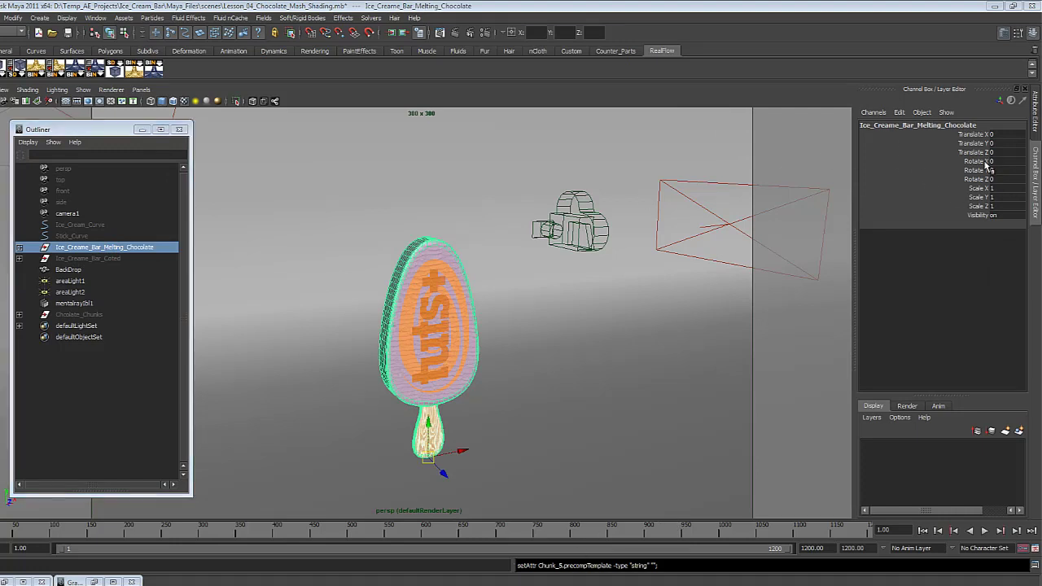
{"action": "key", "text": "Insert"}
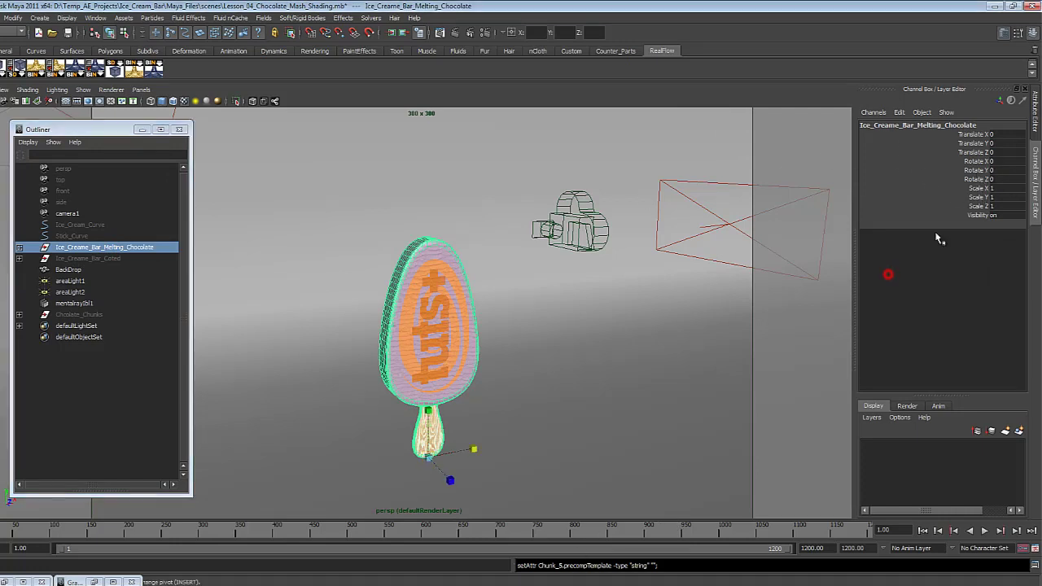
{"action": "right_click", "coordinate": [976, 173]}
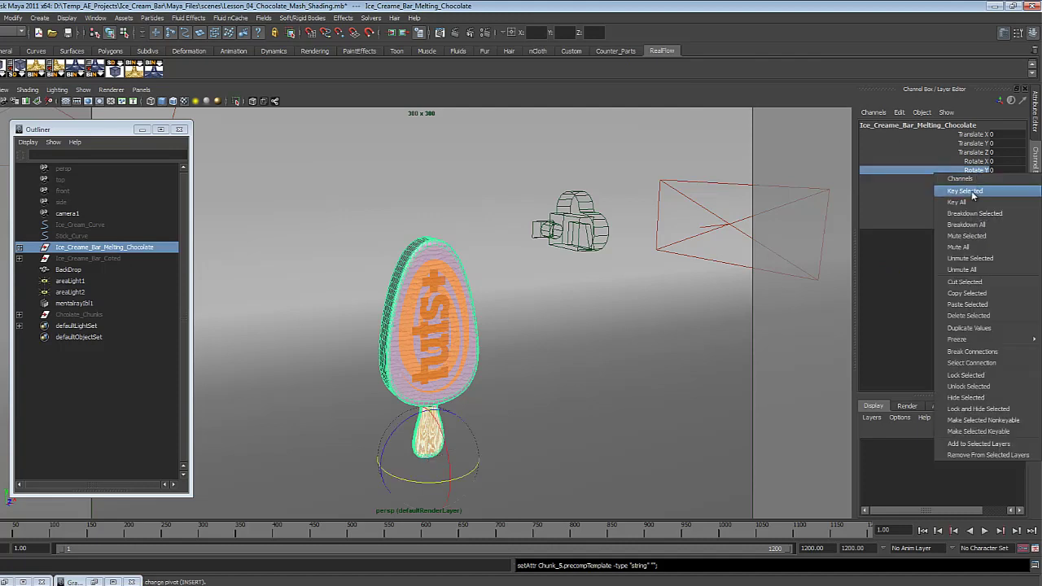
{"action": "left_click", "coordinate": [965, 191]}
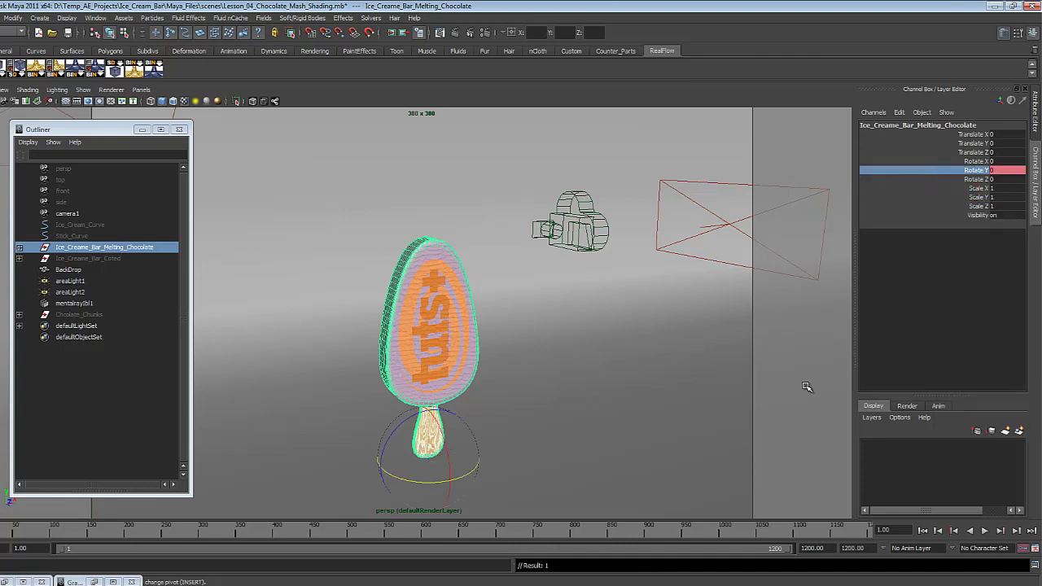
Set the melting chocolate group's Rotate Y at frame 600, and set it to 580 at frame 1200.
{"action": "left_click", "coordinate": [887, 530]}
{"action": "type", "text": "600"}
{"action": "key", "text": "Return"}
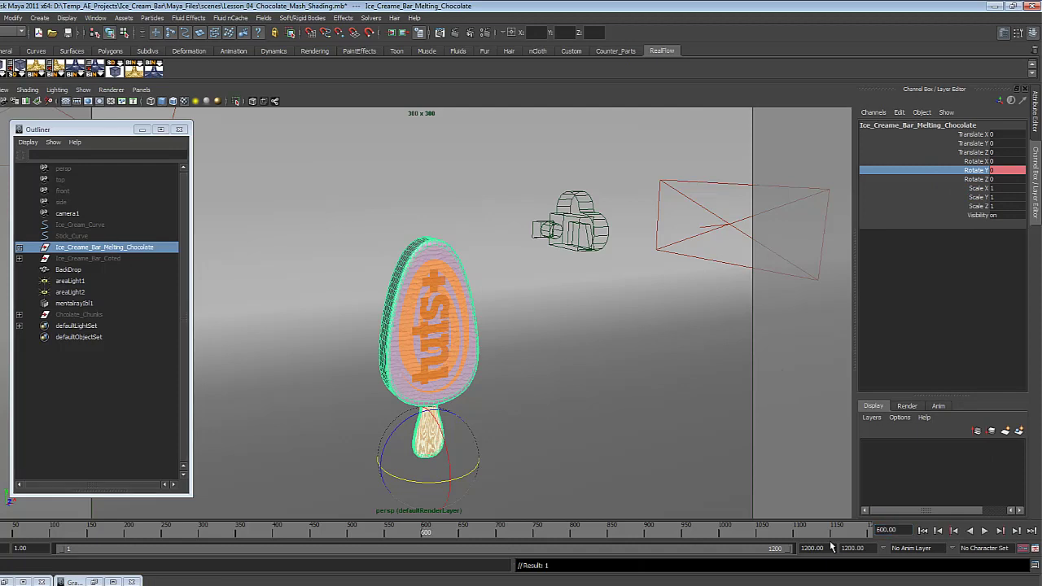
{"action": "left_click", "coordinate": [1006, 171]}
{"action": "key", "text": "Return"}
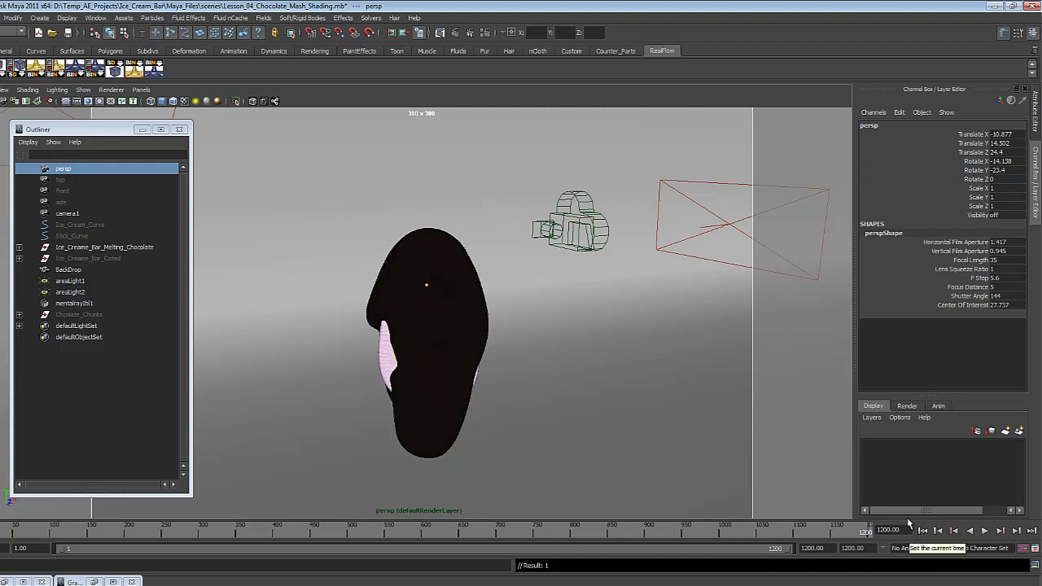
{"action": "left_click", "coordinate": [110, 247]}
{"action": "double_click", "coordinate": [1008, 170]}
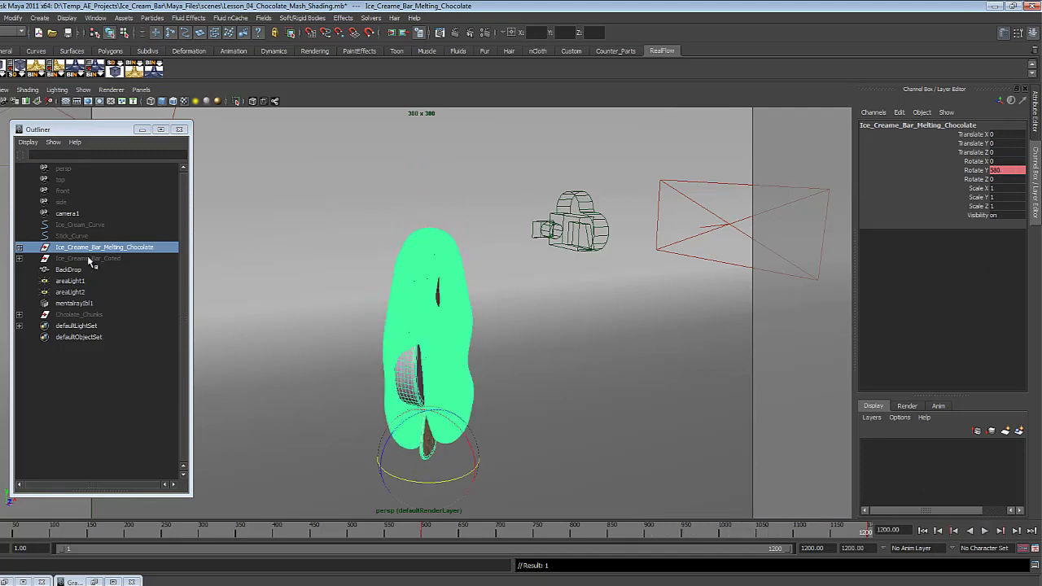
Hide the Ice_Creame_Bar_Melting_Chocolate group and unhide the Ice_Creame_Bar_Coted group.
{"action": "left_click", "coordinate": [89, 250]}
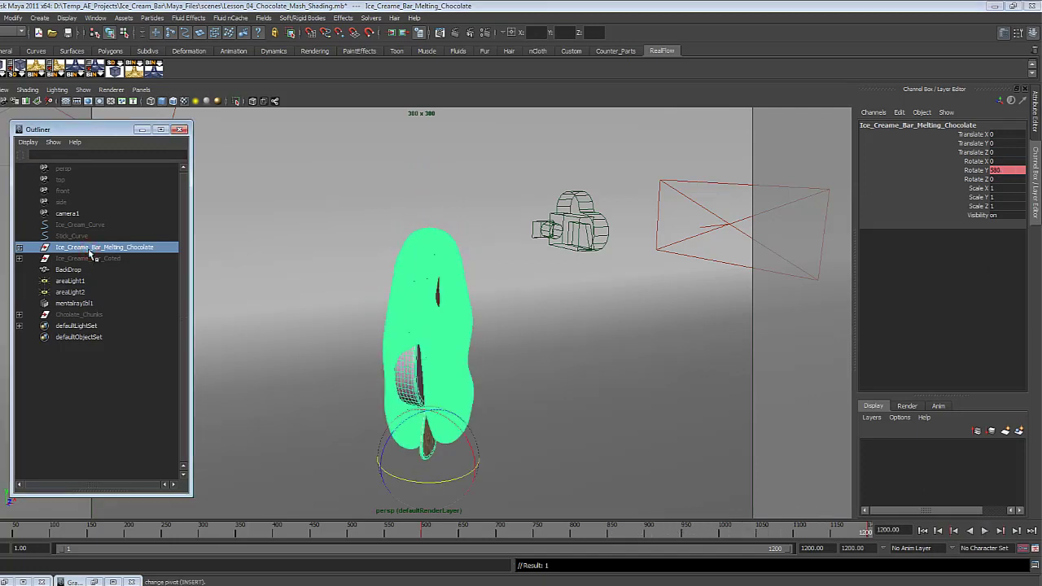
{"action": "key", "text": "ctrl+h"}
{"action": "left_click", "coordinate": [107, 259]}
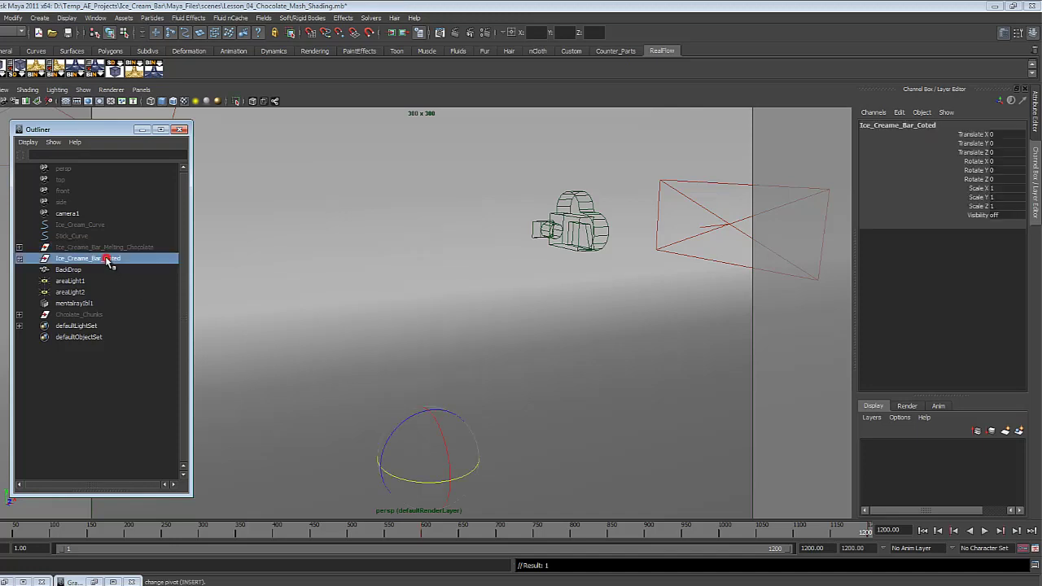
{"action": "key", "text": "shift+h"}
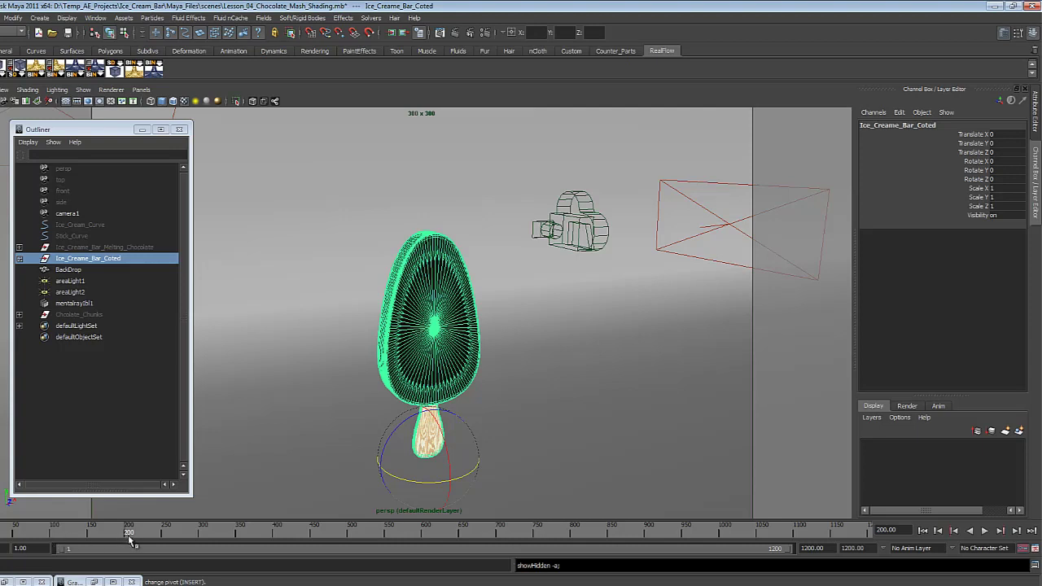
Set Ice_Creame_Bar_Coted's Rotate Y to 580 at frame 200 and key it.
{"action": "left_click", "coordinate": [1001, 170]}
{"action": "type", "text": "580"}
{"action": "key", "text": "Return"}
{"action": "right_click", "coordinate": [981, 173]}
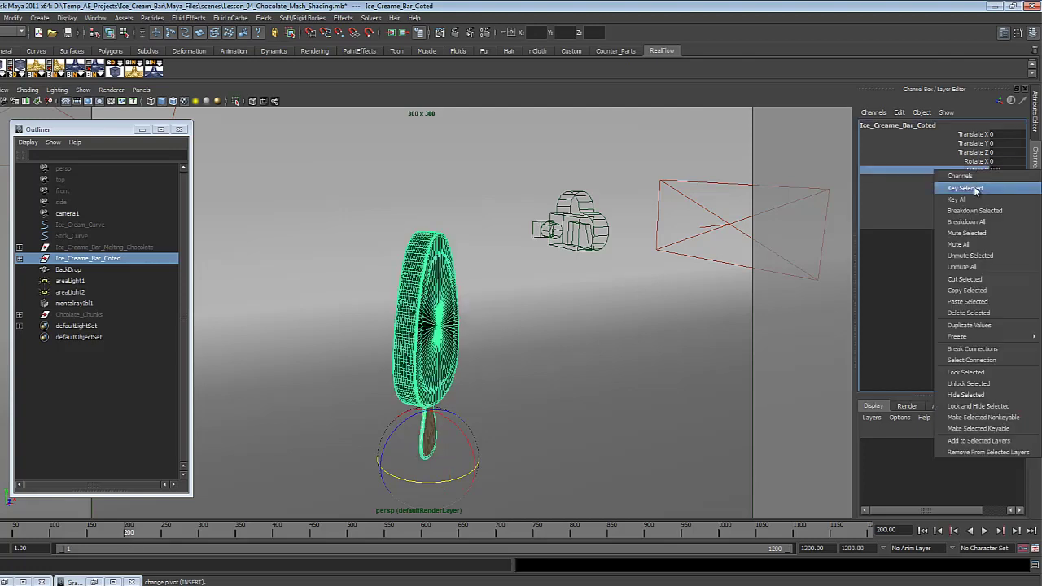
{"action": "left_click", "coordinate": [980, 189]}
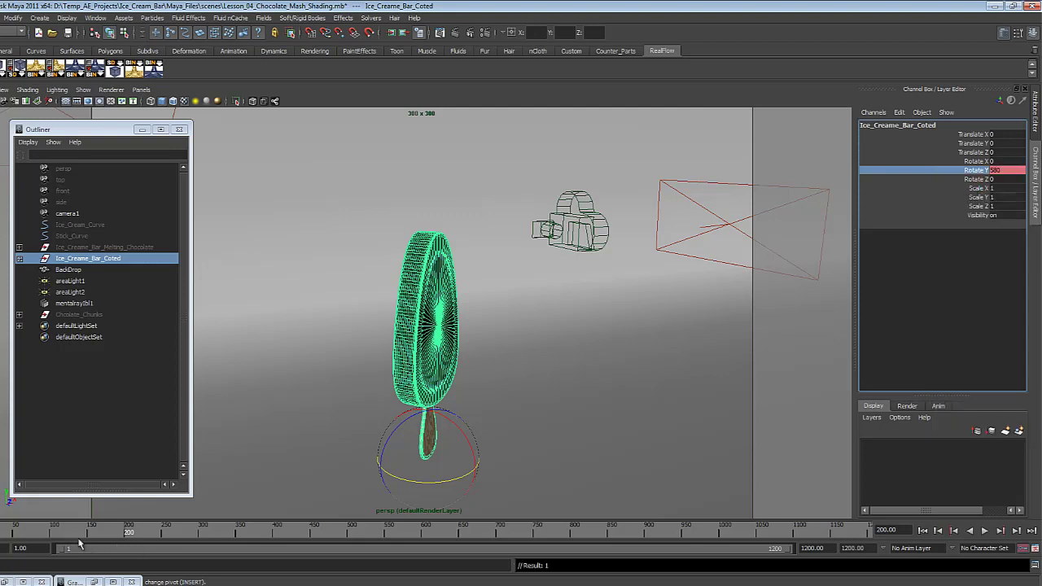
Copy the melting chocolate group's Rotate Y value at frame 1000, 499.648, into Ice_Creame_Bar_Coted's Rotate Y at frame 1.
{"action": "key", "text": "alt+v"}
{"action": "left_click_drag", "start_coordinate": [8, 530], "coordinate": [0, 530]}
{"action": "left_click", "coordinate": [104, 246]}
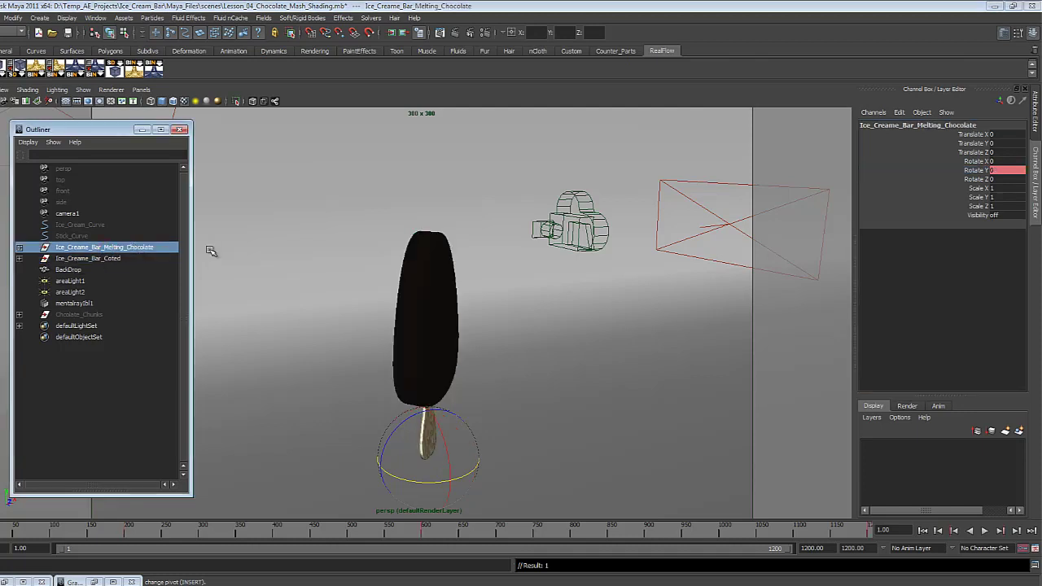
{"action": "left_click", "coordinate": [721, 530]}
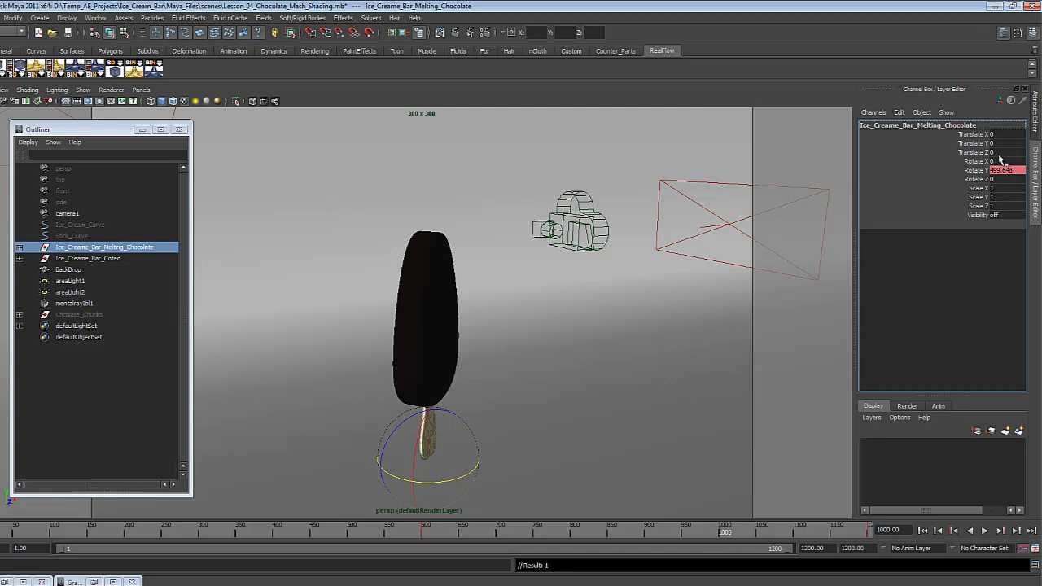
{"action": "double_click", "coordinate": [1007, 170]}
{"action": "key", "text": "ctrl+c"}
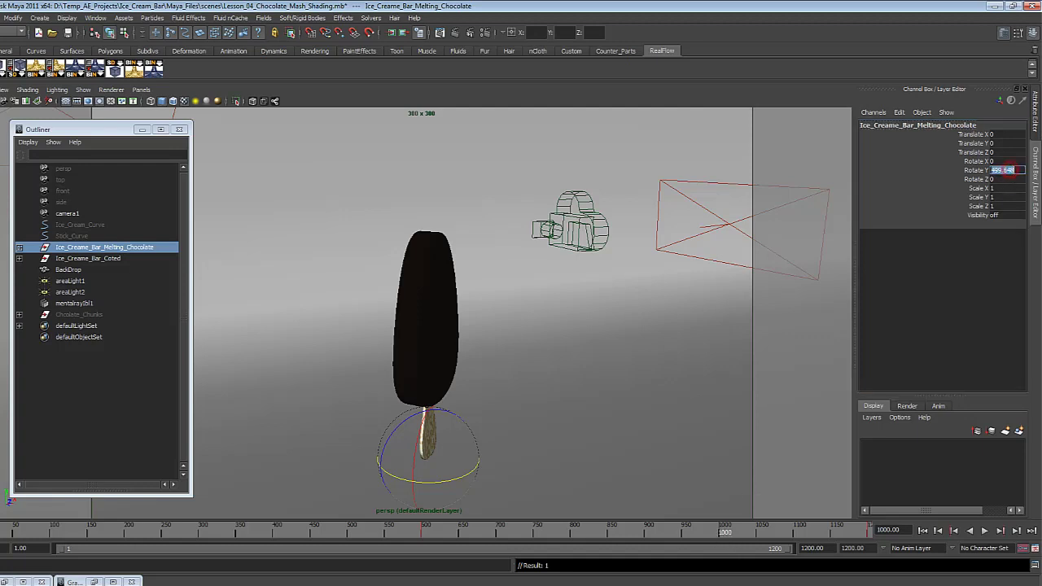
{"action": "left_click", "coordinate": [92, 259]}
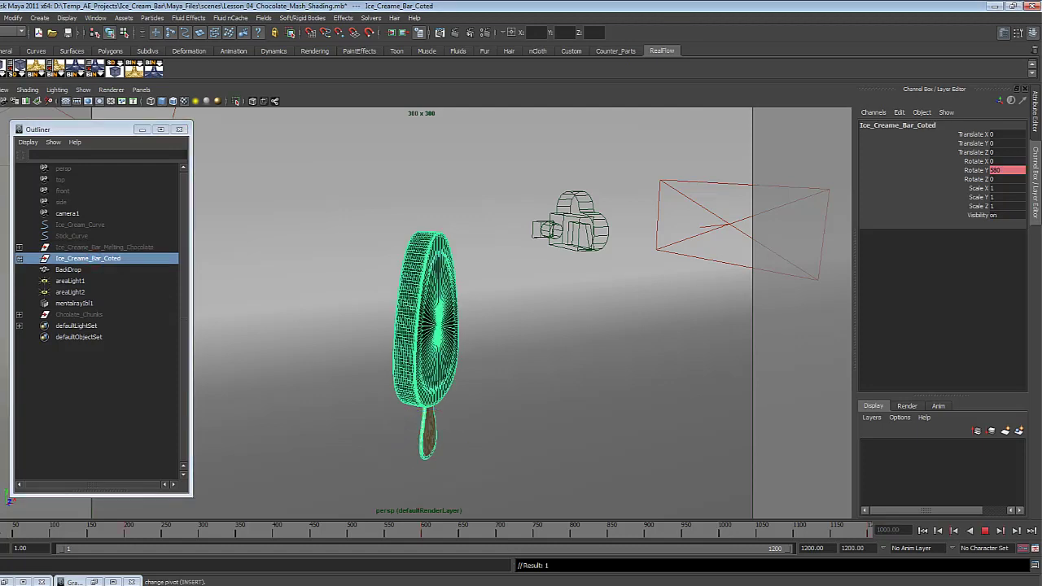
{"action": "double_click", "coordinate": [1003, 170]}
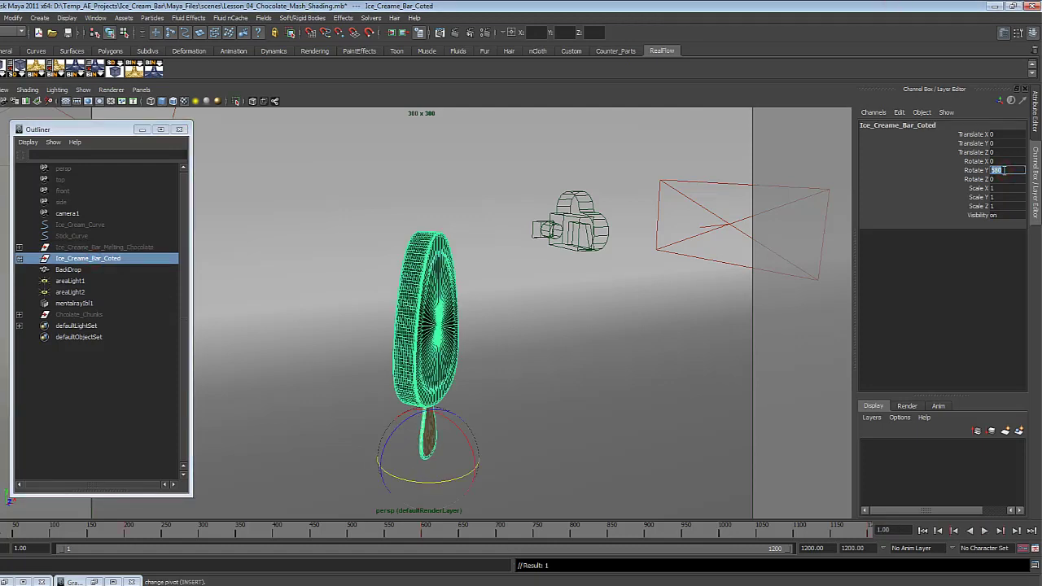
{"action": "key", "text": "ctrl+v"}
{"action": "key", "text": "Return"}
Set Ice_Creame_Bar_Coted's Rotate Y to 540 at frame 600, scrub through the rotation, and save the scene.
{"action": "left_click_drag", "start_coordinate": [0, 539], "coordinate": [28, 538]}
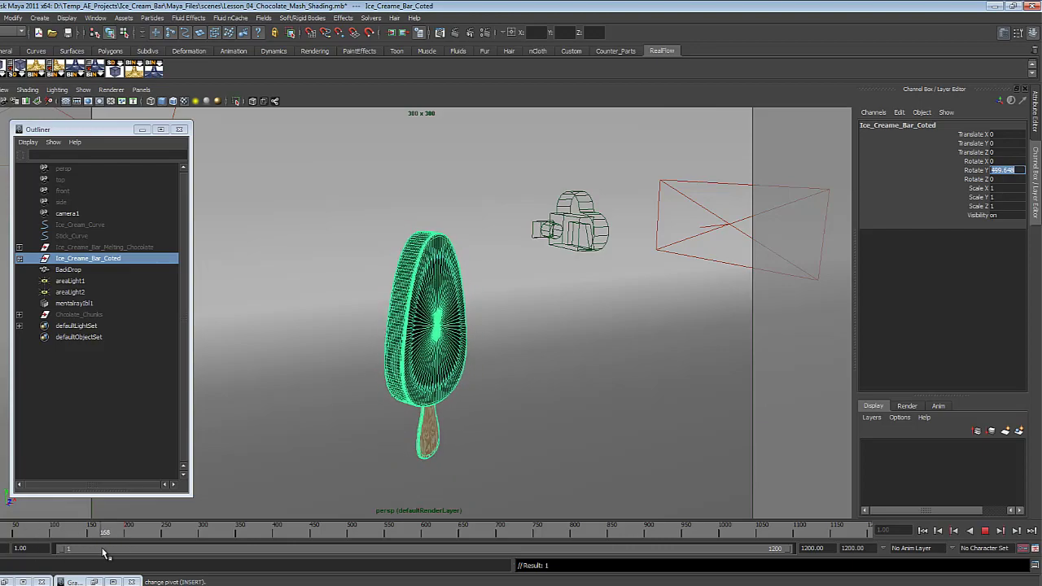
{"action": "left_click_drag", "start_coordinate": [105, 553], "coordinate": [424, 567]}
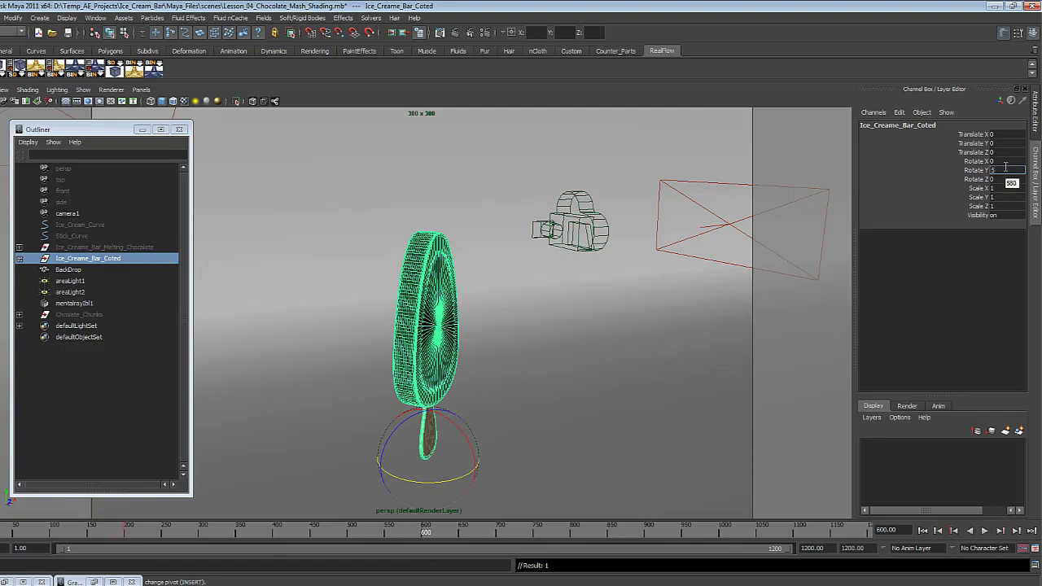
{"action": "type", "text": "40"}
{"action": "key", "text": "Return"}
{"action": "left_click_drag", "start_coordinate": [121, 535], "coordinate": [398, 550]}
{"action": "key", "text": "ctrl+s"}
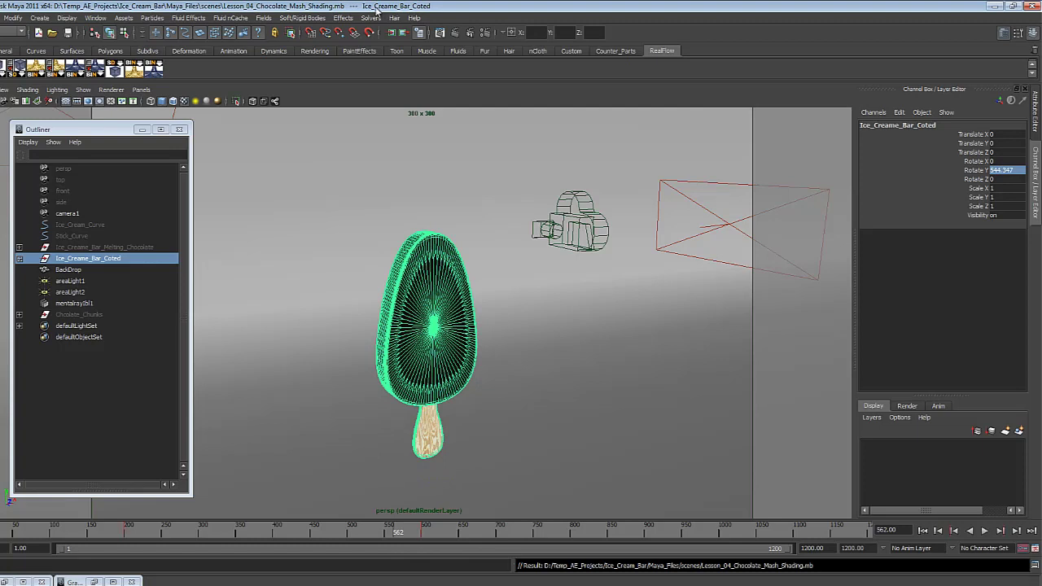
Create a polygon plane about 18 by 22 units and set its Translate X, Y and Z to 0.
{"action": "left_click", "coordinate": [247, 397]}
{"action": "left_click", "coordinate": [760, 508]}
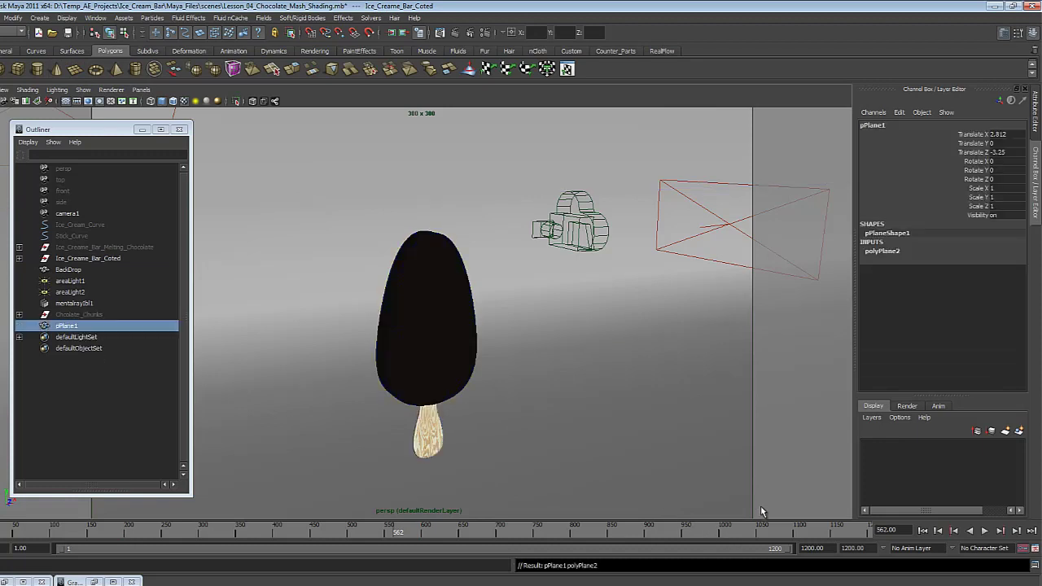
{"action": "left_click", "coordinate": [1002, 136]}
{"action": "left_click_drag", "start_coordinate": [1006, 141], "coordinate": [1008, 153]}
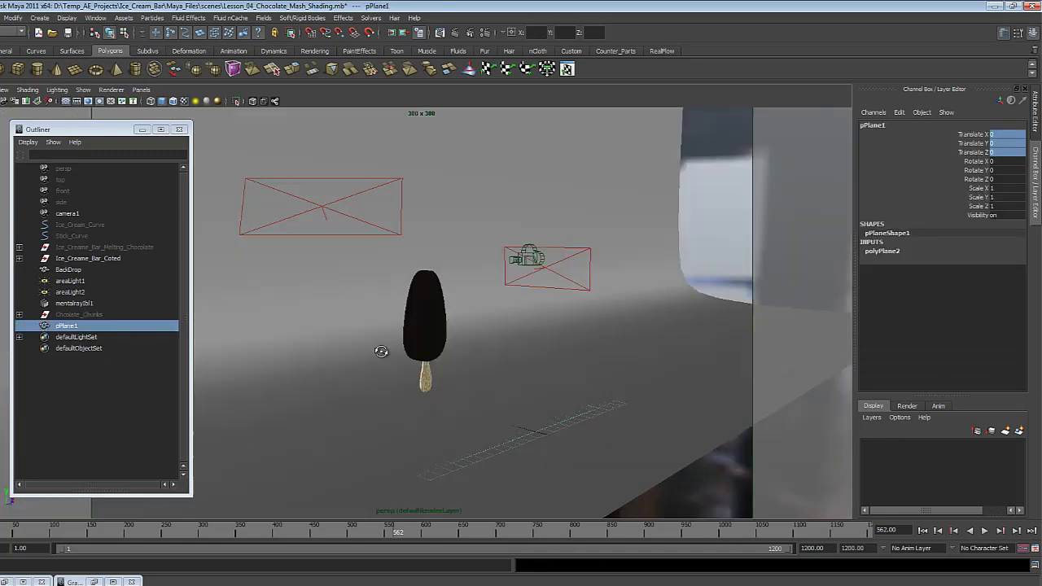
Raise the new plane to a Translate Y of about 0.66, just beneath the ice cream stick.
{"action": "left_click_drag", "start_coordinate": [382, 351], "coordinate": [373, 348], "text": "alt"}
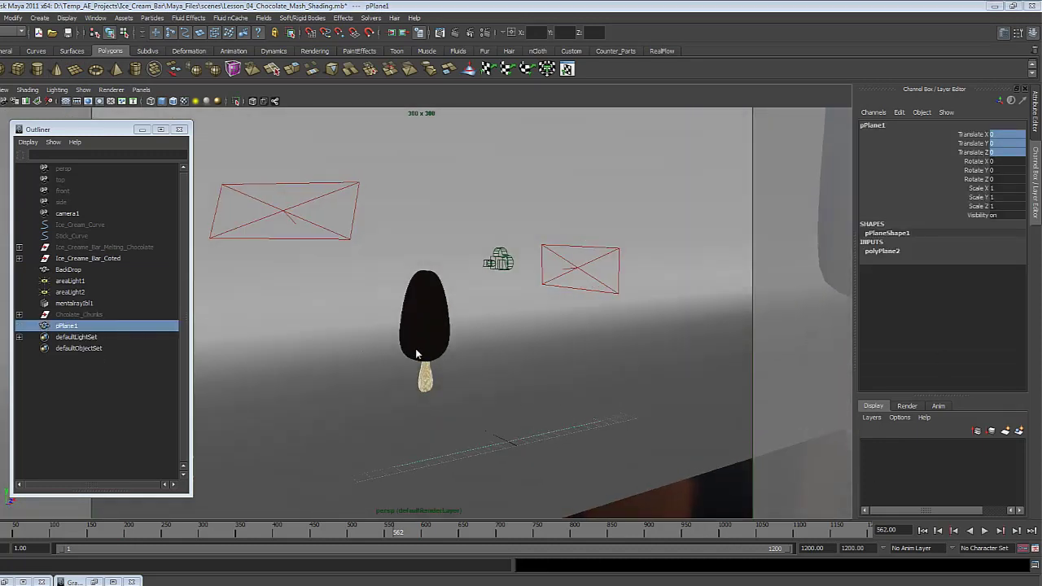
{"action": "key", "text": "space"}
{"action": "key", "text": "space"}
{"action": "right_click_drag", "start_coordinate": [486, 357], "coordinate": [594, 445], "text": "alt"}
{"action": "key", "text": "w"}
{"action": "middle_click_drag", "start_coordinate": [593, 445], "coordinate": [550, 324], "text": "alt"}
{"action": "left_click_drag", "start_coordinate": [498, 374], "coordinate": [497, 370]}
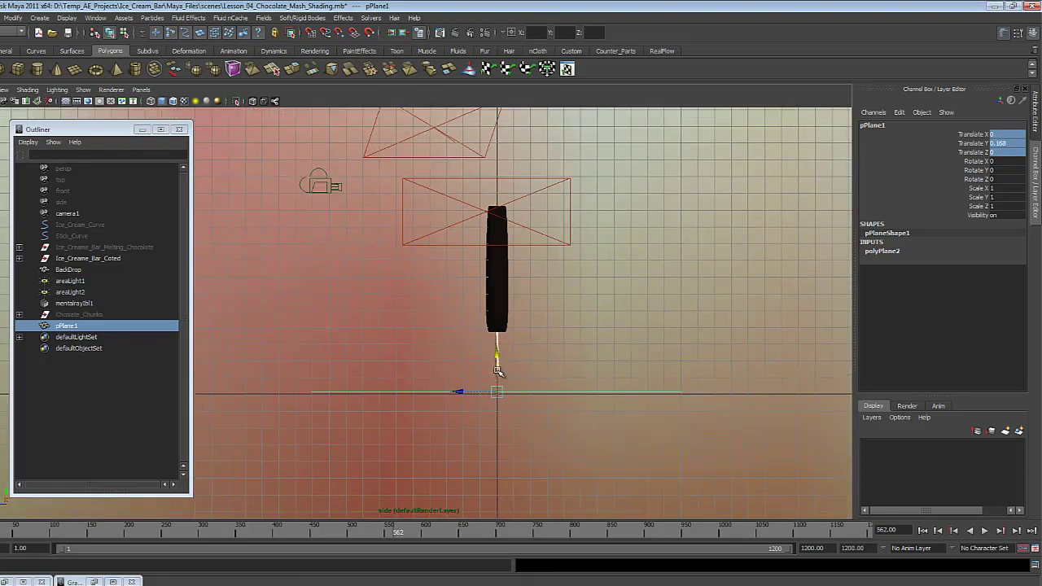
{"action": "key", "text": "space"}
{"action": "key", "text": "space"}
{"action": "left_click_drag", "start_coordinate": [385, 372], "coordinate": [396, 375], "text": "alt"}
{"action": "middle_click_drag", "start_coordinate": [461, 366], "coordinate": [453, 356]}
{"action": "mouse_move", "coordinate": [453, 357]}
{"action": "left_mouse_down", "text": "alt"}
{"action": "mouse_move", "coordinate": [365, 351]}
{"action": "mouse_move", "coordinate": [467, 350]}
{"action": "left_mouse_up", "text": "alt"}
{"action": "middle_click_drag", "start_coordinate": [467, 351], "coordinate": [467, 274], "text": "alt"}
{"action": "right_click_drag", "start_coordinate": [468, 274], "coordinate": [537, 272], "text": "alt"}
{"action": "left_click_drag", "start_coordinate": [537, 272], "coordinate": [459, 310], "text": "alt"}
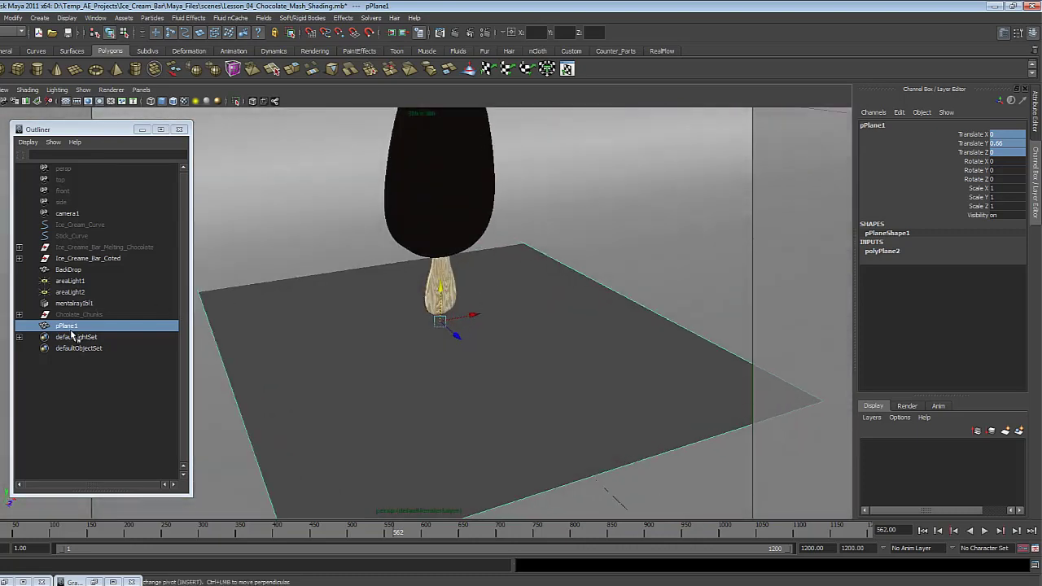
Set the plane's polyPlane2 width and height to 25.
{"action": "left_click_drag", "start_coordinate": [602, 355], "coordinate": [489, 366], "text": "alt"}
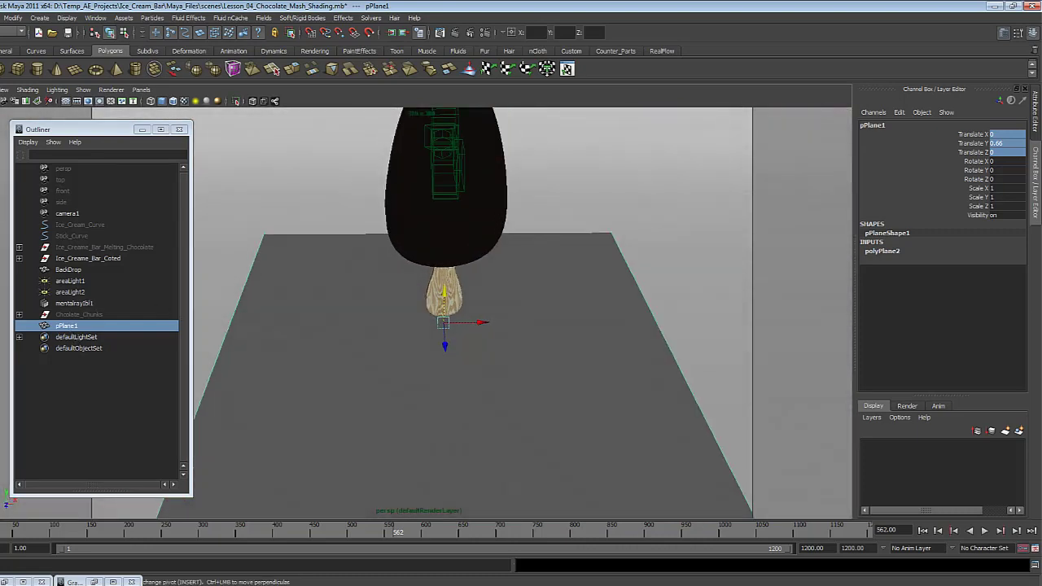
{"action": "left_click", "coordinate": [882, 251]}
{"action": "left_click_drag", "start_coordinate": [586, 350], "coordinate": [516, 361], "text": "alt"}
{"action": "left_click_drag", "start_coordinate": [1007, 260], "coordinate": [1009, 270]}
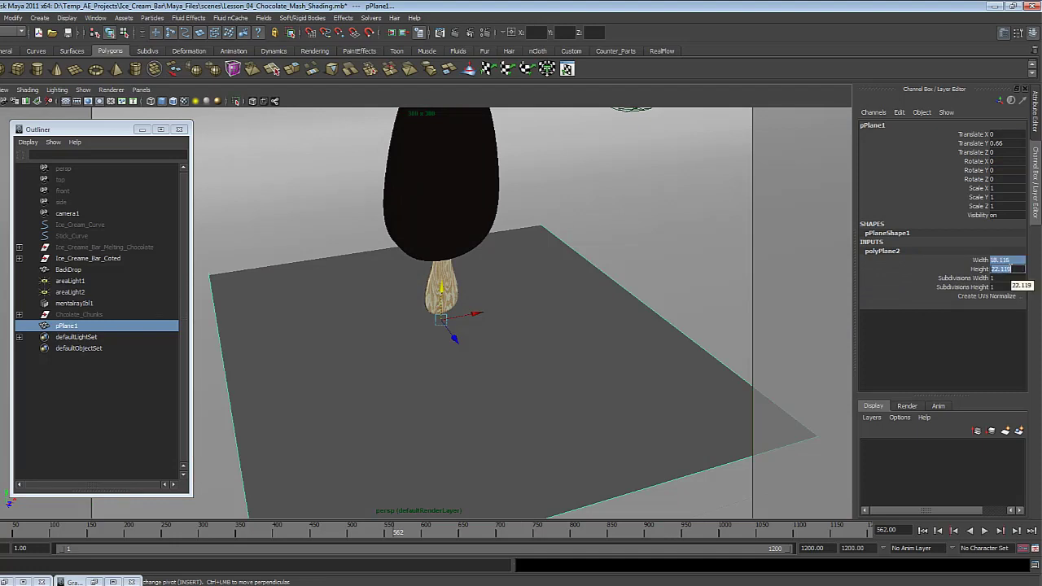
{"action": "type", "text": "25"}
{"action": "key", "text": "Return"}
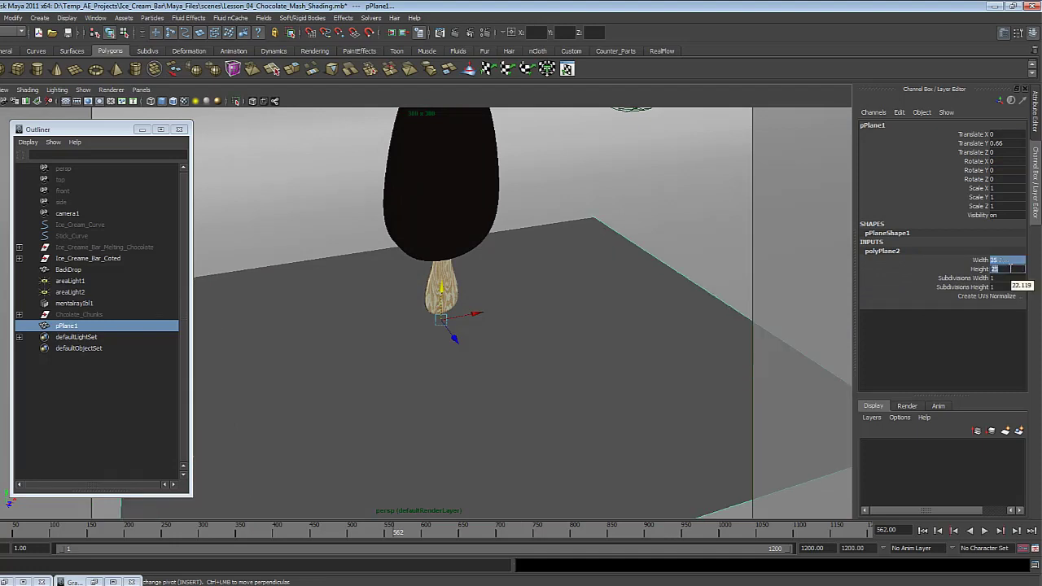
Move the BackDrop along Z to a Translate Z of about -4.28.
{"action": "left_click_drag", "start_coordinate": [478, 372], "coordinate": [507, 367], "text": "alt"}
{"action": "right_click_drag", "start_coordinate": [507, 367], "coordinate": [481, 363], "text": "alt"}
{"action": "left_click_drag", "start_coordinate": [481, 363], "coordinate": [571, 378], "text": "alt"}
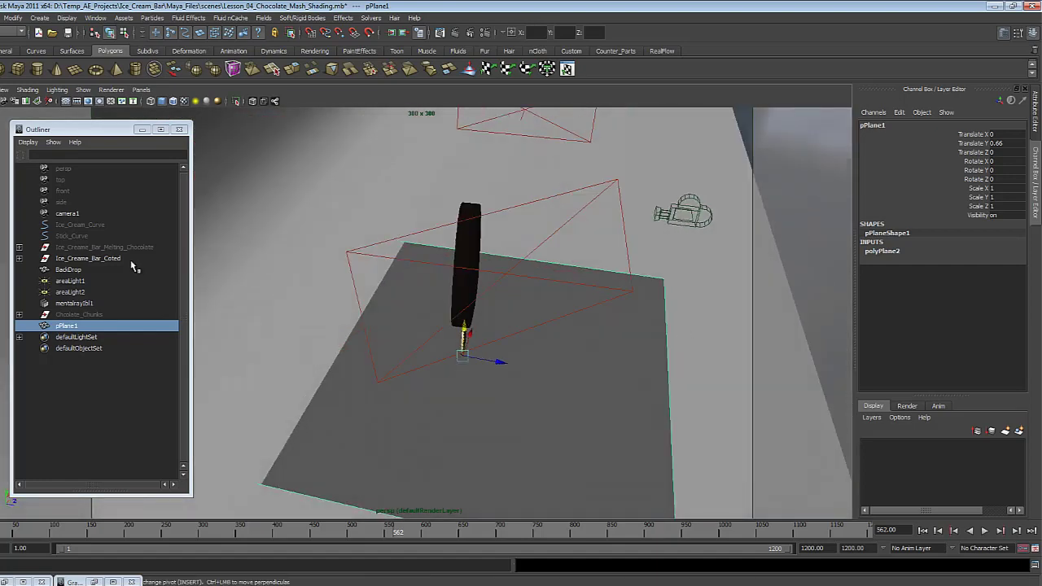
{"action": "left_click", "coordinate": [95, 269]}
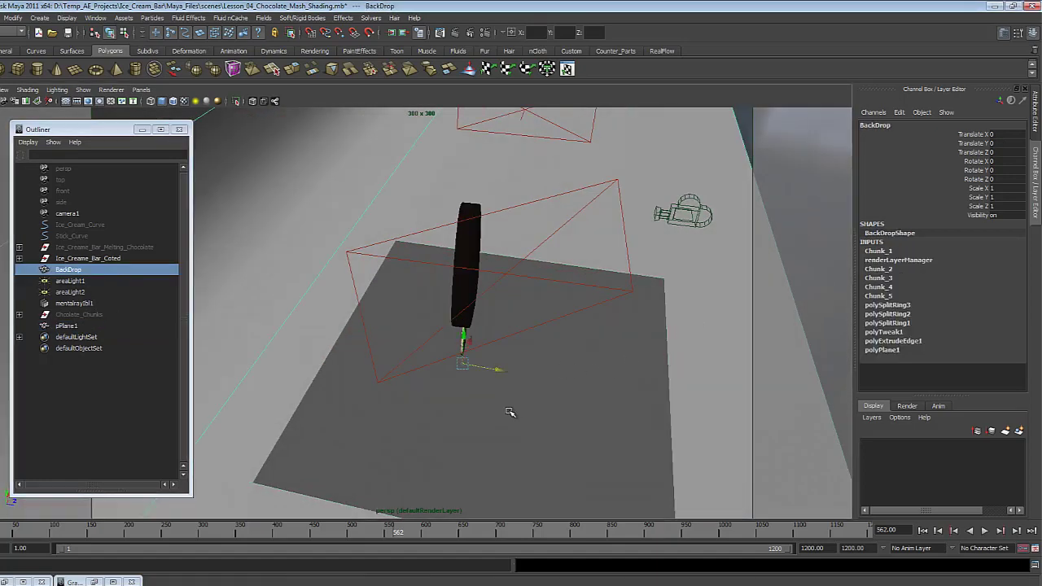
{"action": "middle_click_drag", "start_coordinate": [509, 411], "coordinate": [441, 407]}
{"action": "left_click_drag", "start_coordinate": [442, 407], "coordinate": [326, 383], "text": "alt"}
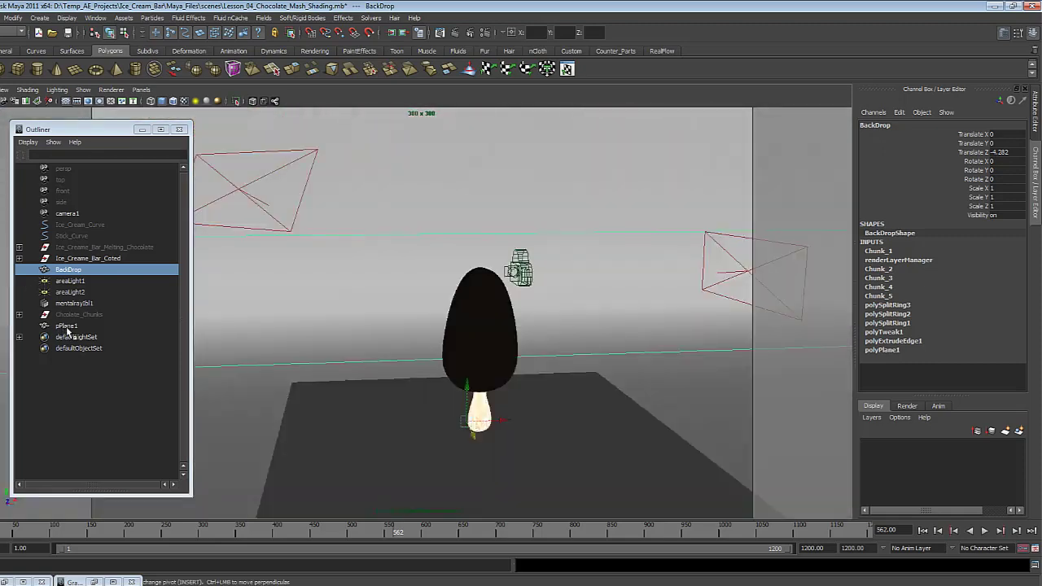
Rename the new floor plane pPlane1 as SH_Catcher.
{"action": "left_click", "coordinate": [69, 326]}
{"action": "double_click", "coordinate": [72, 326]}
{"action": "type", "text": "SH_Catcher"}
{"action": "key", "text": "Return"}
{"action": "left_click_drag", "start_coordinate": [416, 405], "coordinate": [441, 408], "text": "alt"}
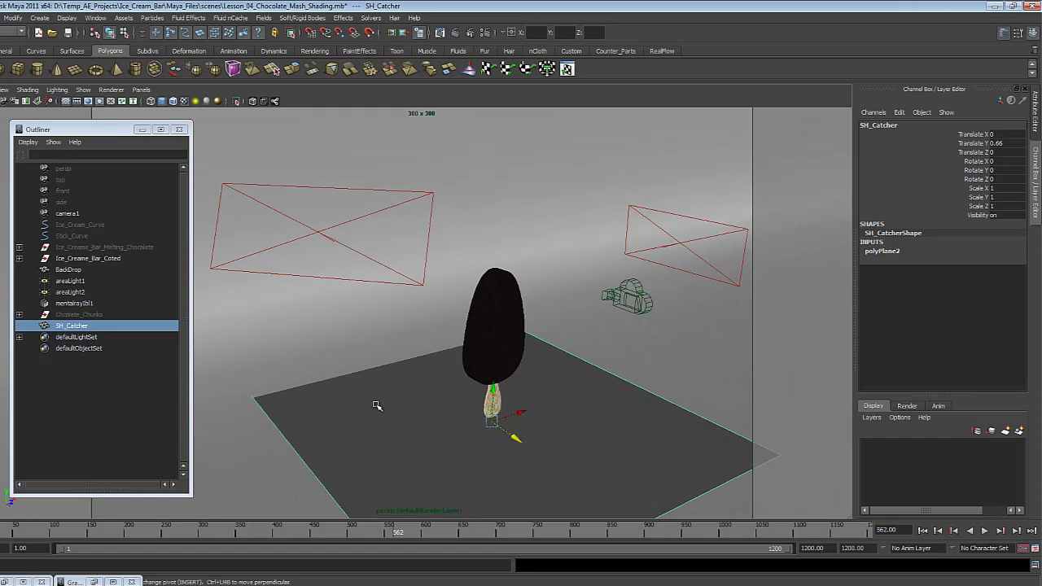
Group BackDrop, areaLight1, areaLight2 and mentalrayIbl1, and name the group Studio.
{"action": "left_click_drag", "start_coordinate": [75, 270], "coordinate": [75, 306]}
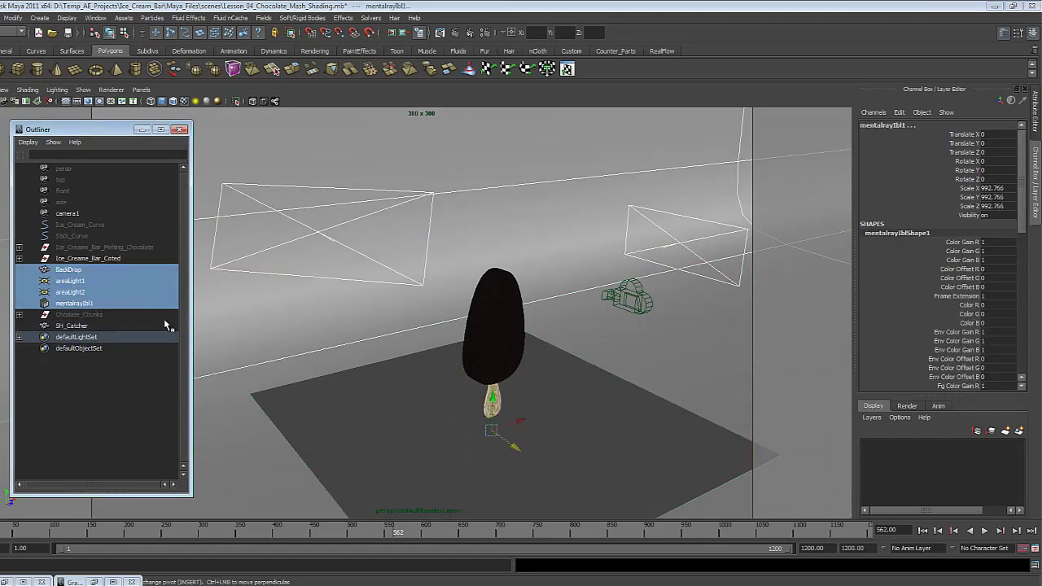
{"action": "key", "text": "ctrl+g"}
{"action": "left_click", "coordinate": [85, 280]}
{"action": "double_click", "coordinate": [70, 292]}
{"action": "type", "text": "Studio"}
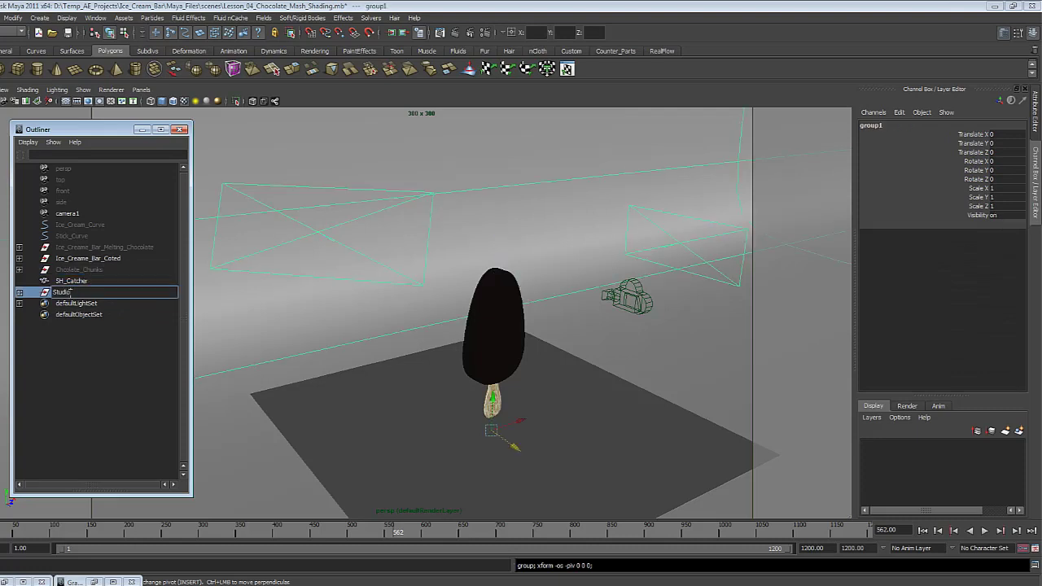
Delete the hidden Ice_Cream_Curve and Stick_Curve from the scene.
{"action": "left_click", "coordinate": [168, 227]}
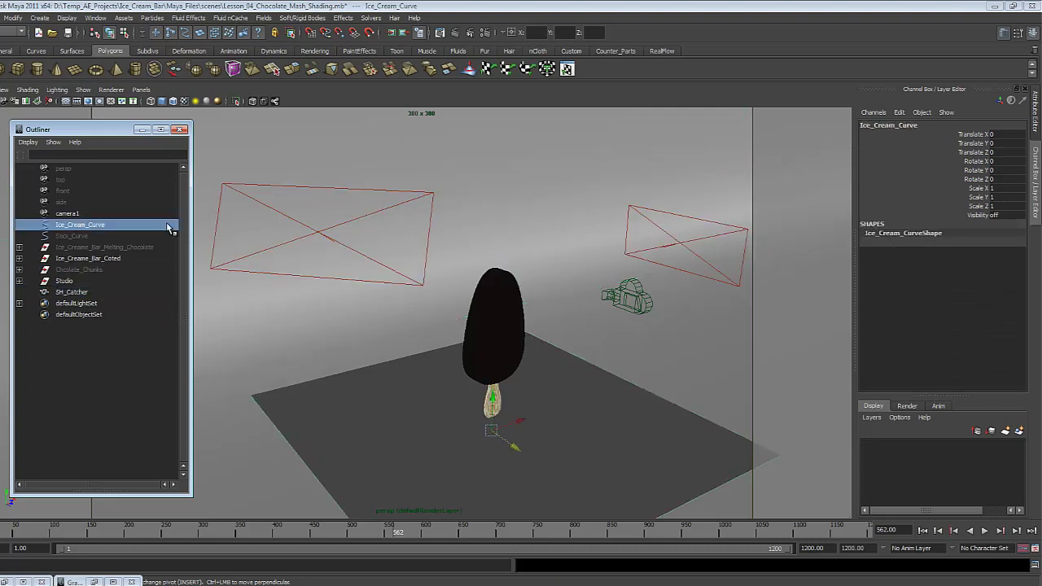
{"action": "left_click", "coordinate": [82, 236], "text": "shift"}
{"action": "key", "text": "Delete"}
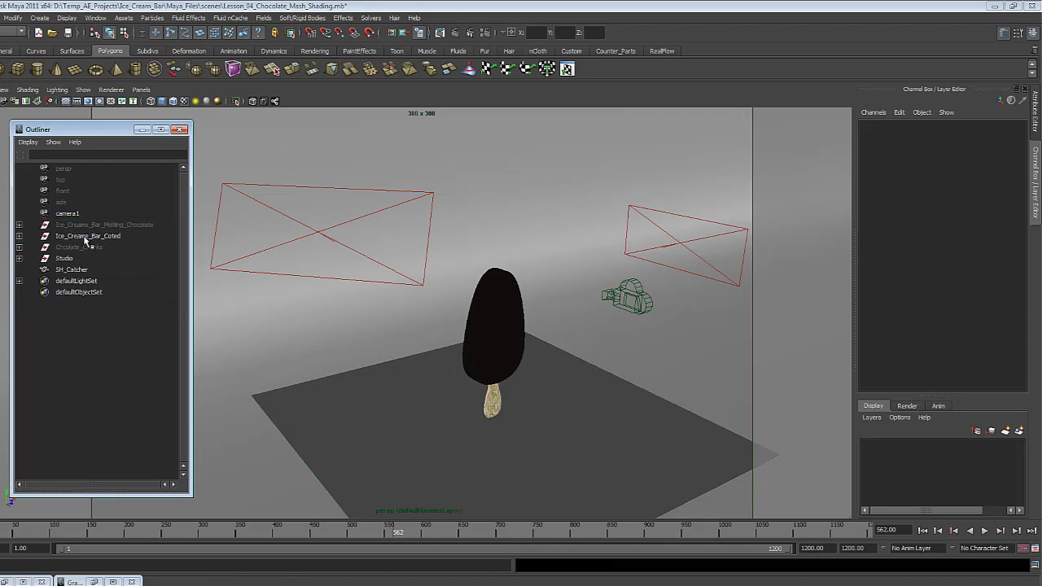